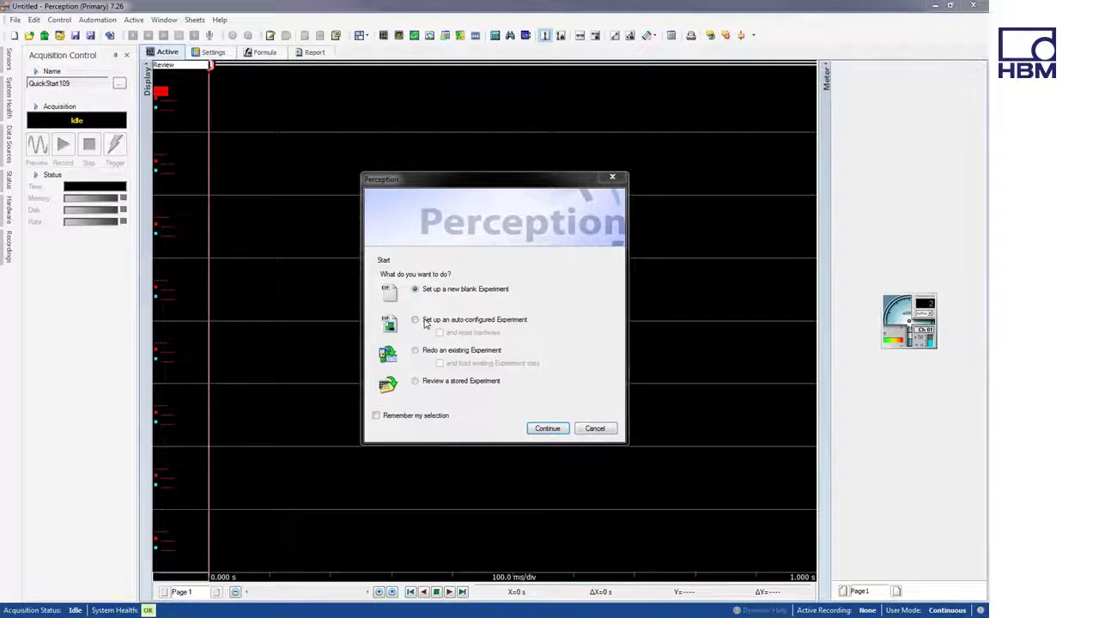
# Step: Start an auto-configured experiment with hardware reset, discard the old workbench, and connect the mainframe
pyautogui.click(433, 320)
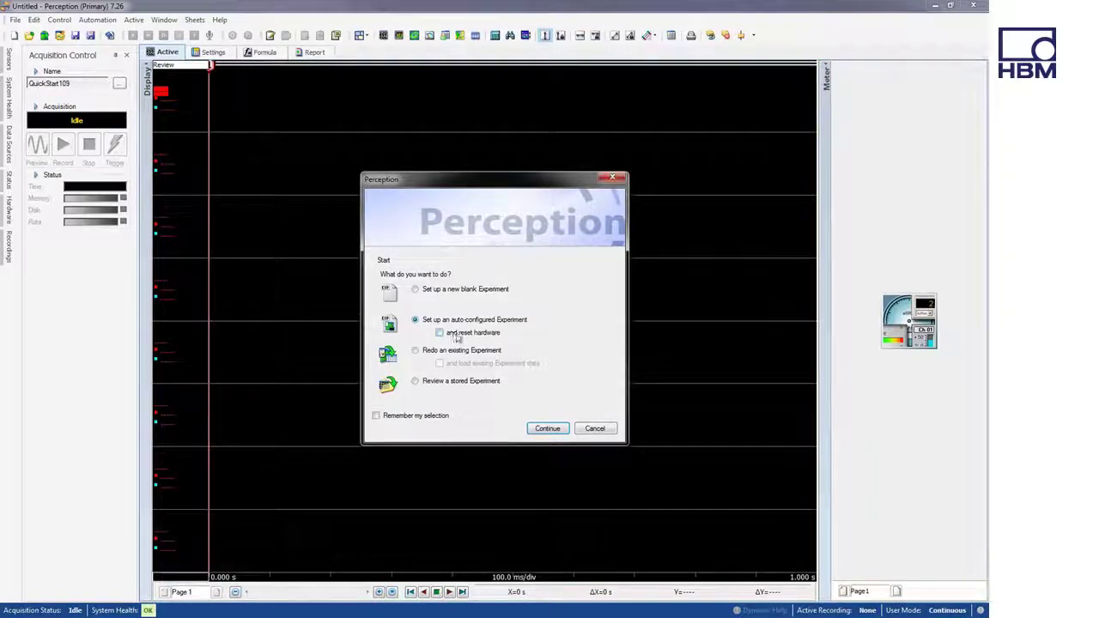
pyautogui.click(458, 335)
pyautogui.click(547, 428)
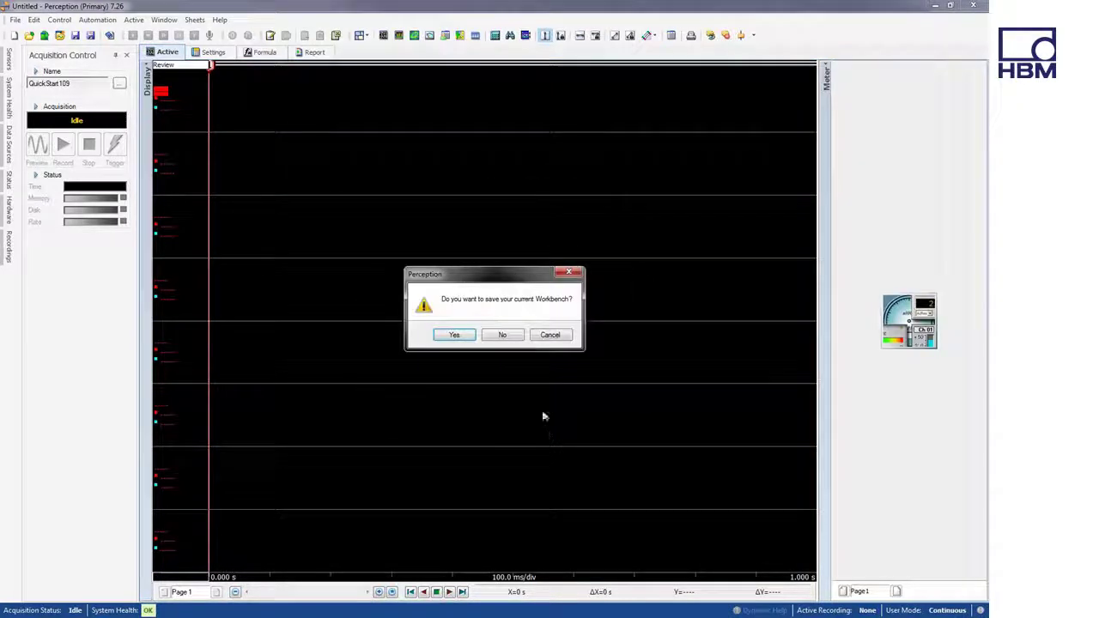
pyautogui.click(503, 335)
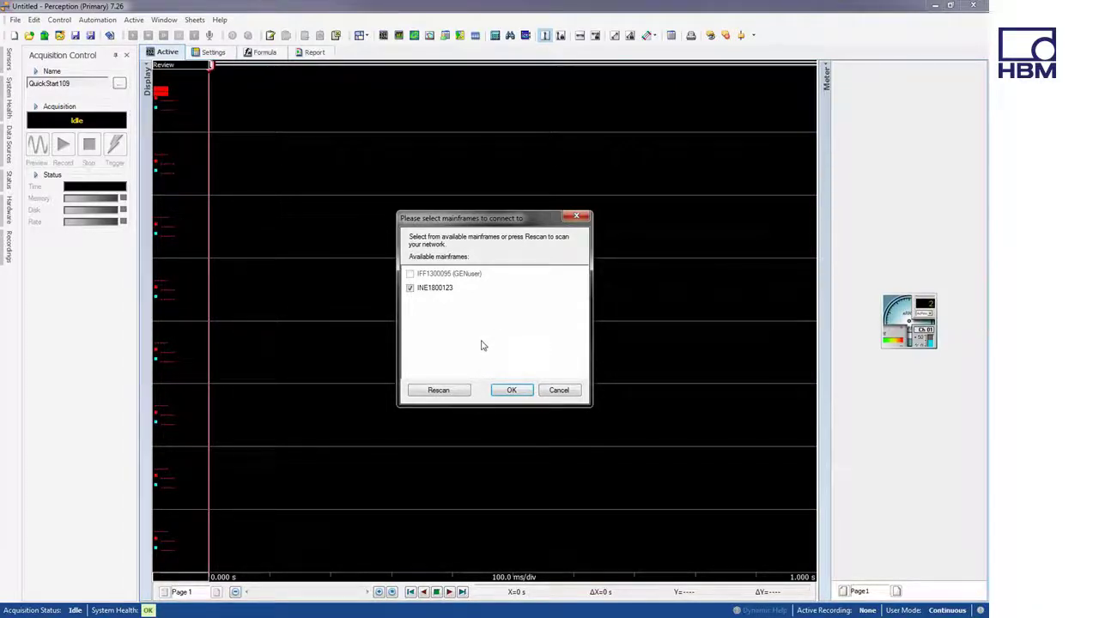
pyautogui.click(501, 392)
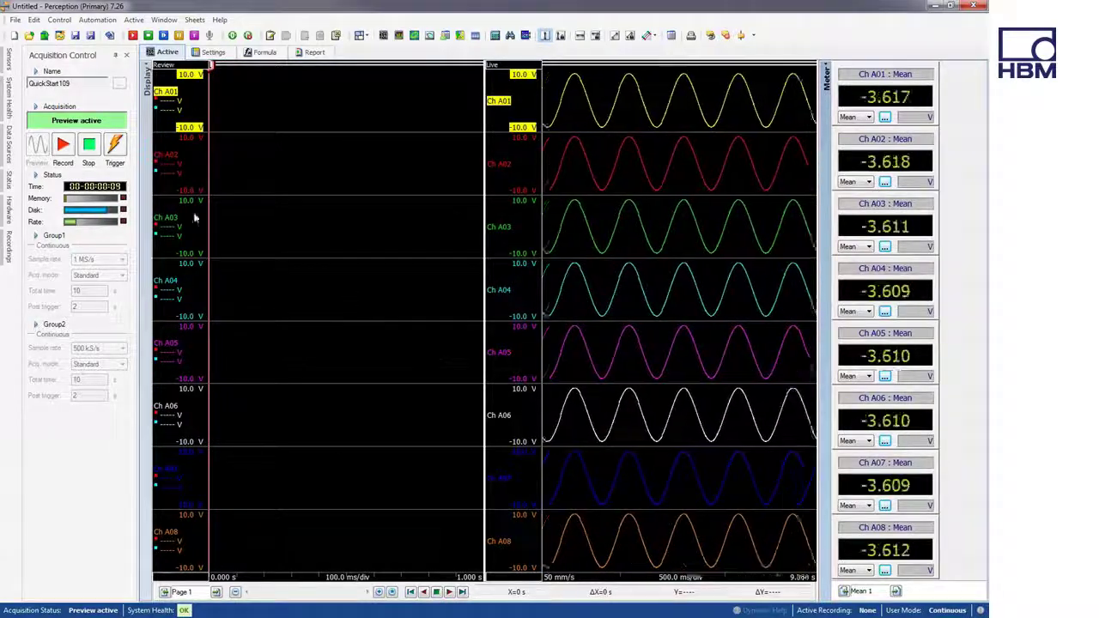
# Step: Record the sine channels as QuickStart109, then page through display pages 2 and 3 back to Page 1
pyautogui.click(88, 146)
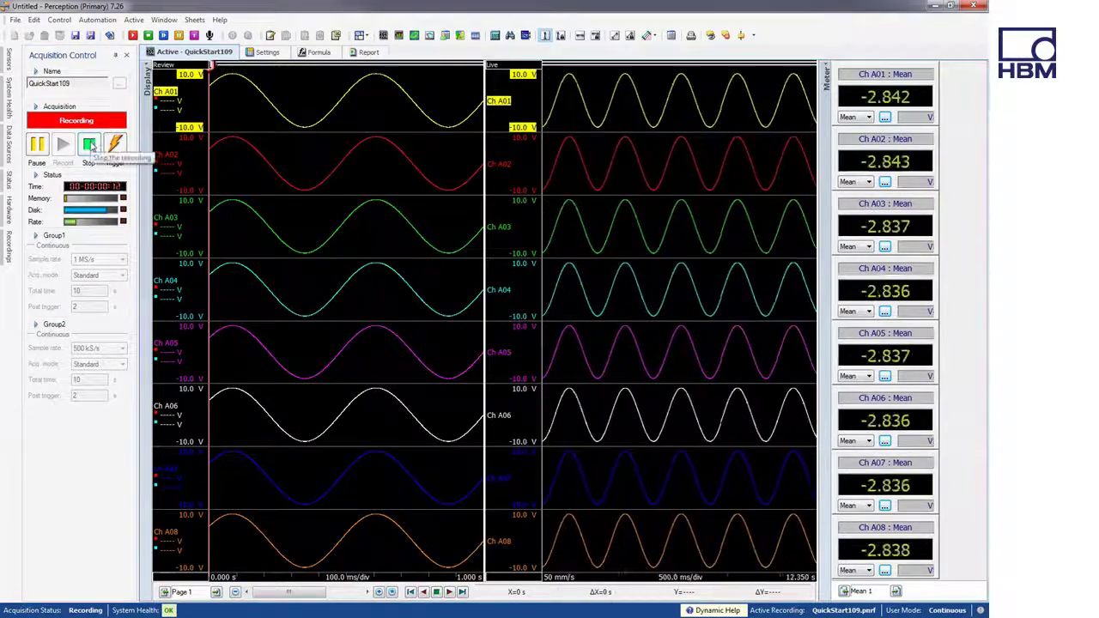
pyautogui.click(89, 146)
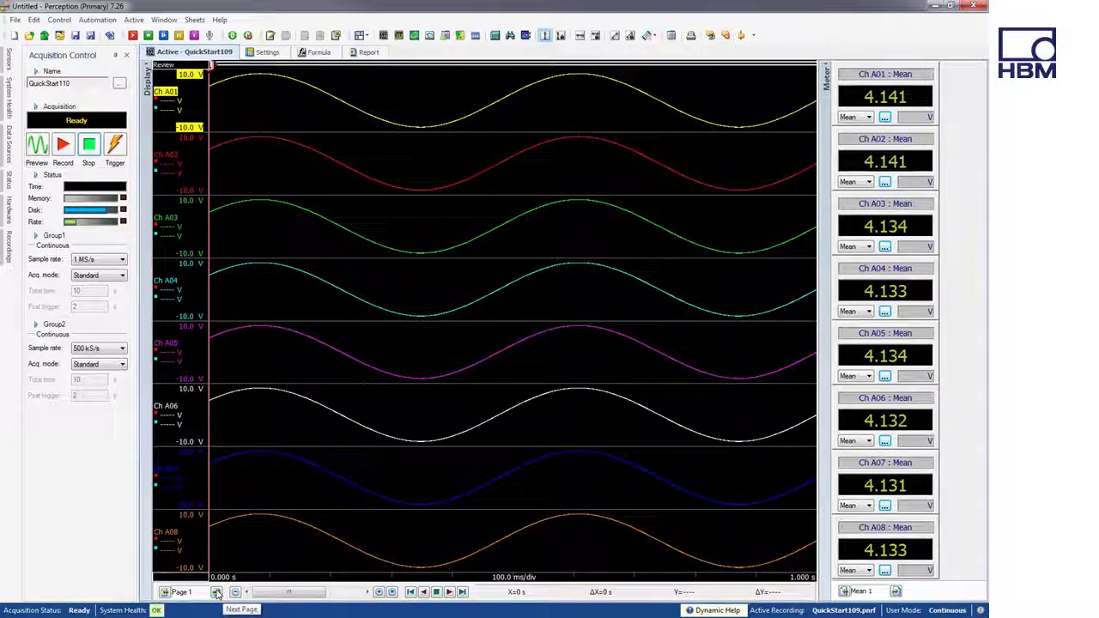
pyautogui.click(216, 592)
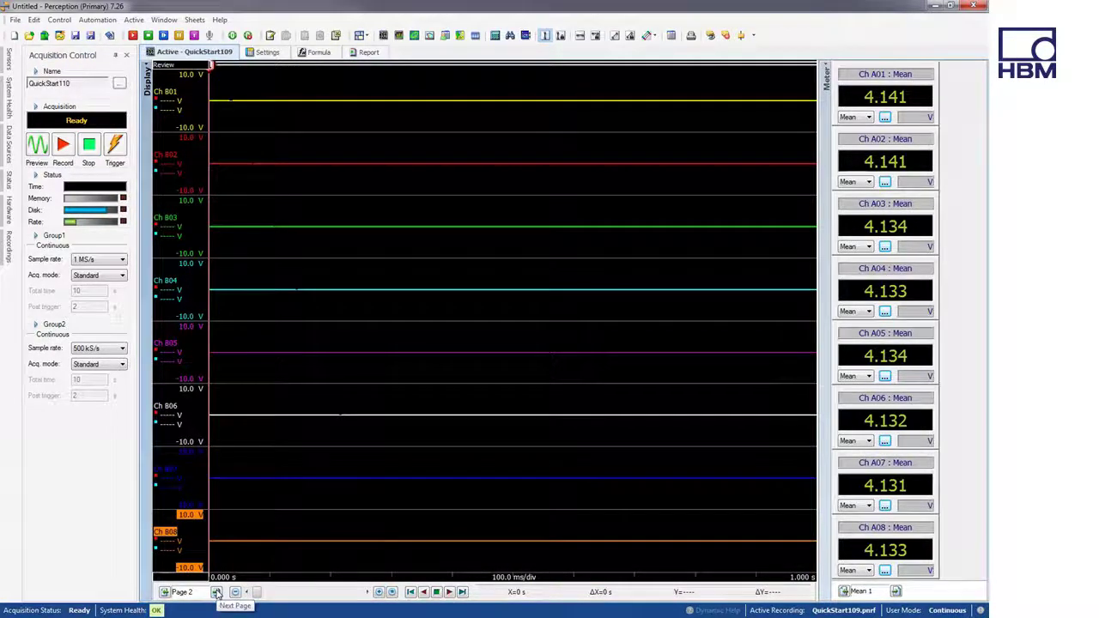
pyautogui.click(216, 592)
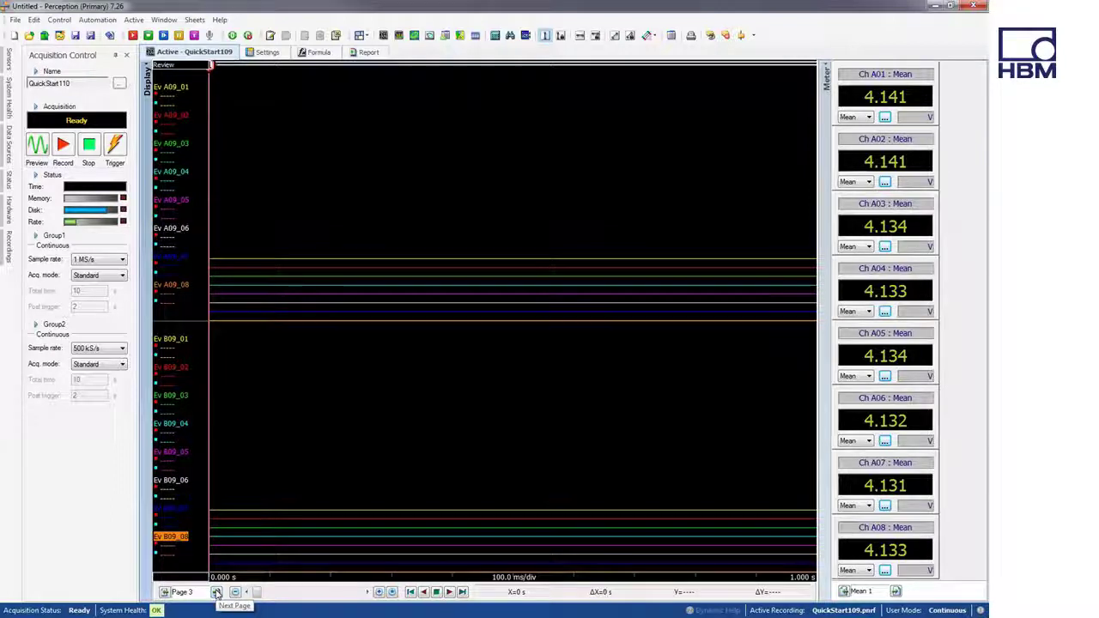
pyautogui.click(216, 593)
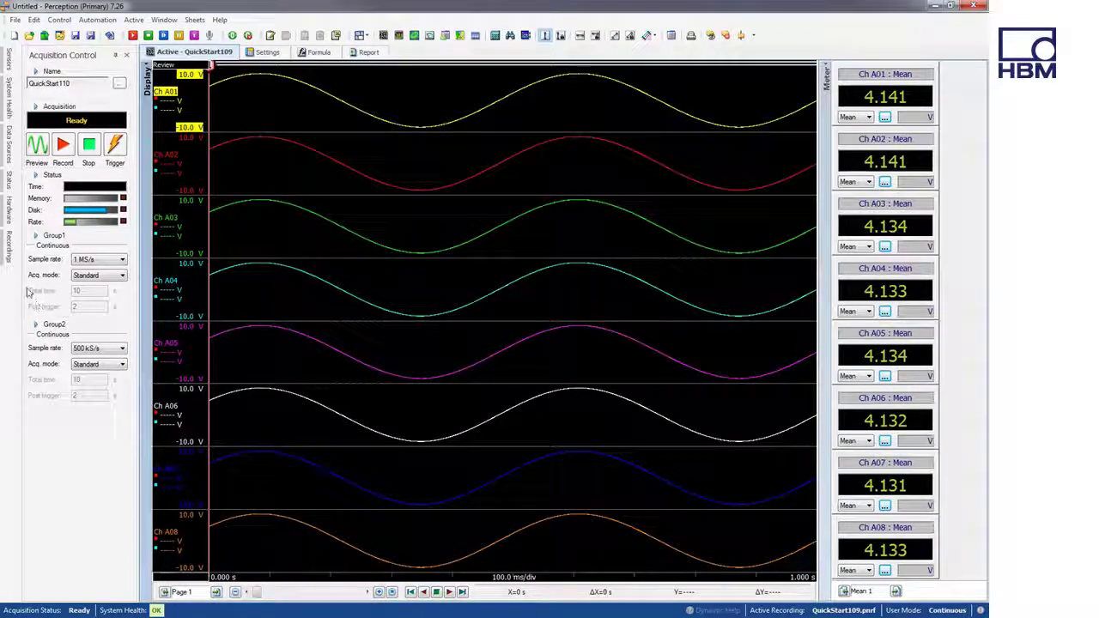
# Step: Make the My Recordings archive under C:\Instrument Recordings current, leaving naming settings unchanged (QuickStart110)
pyautogui.click(10, 247)
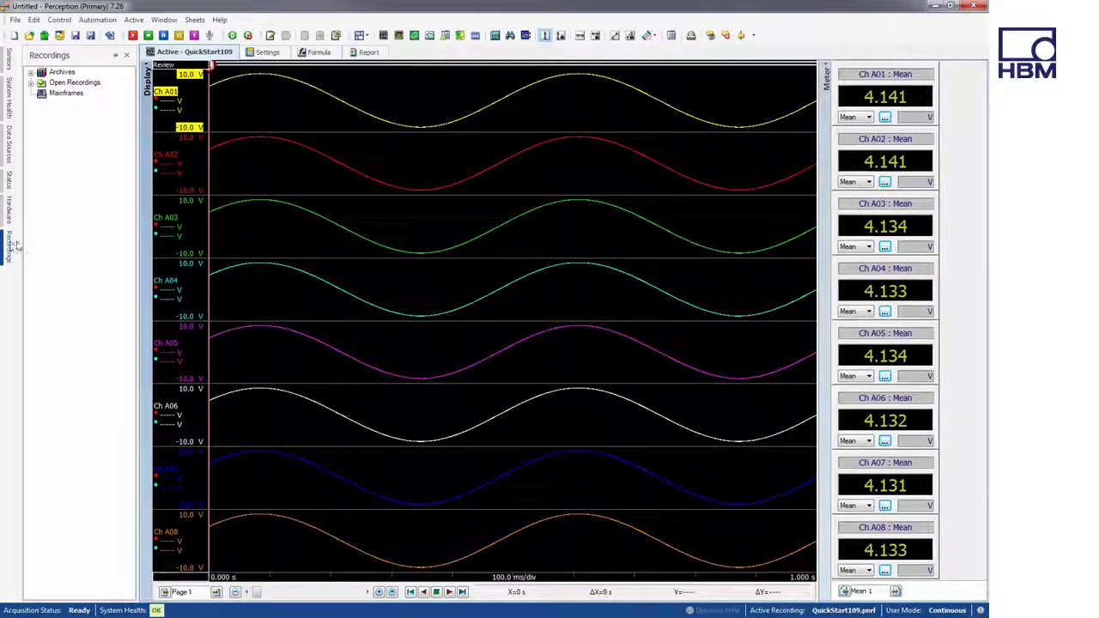
pyautogui.click(31, 73)
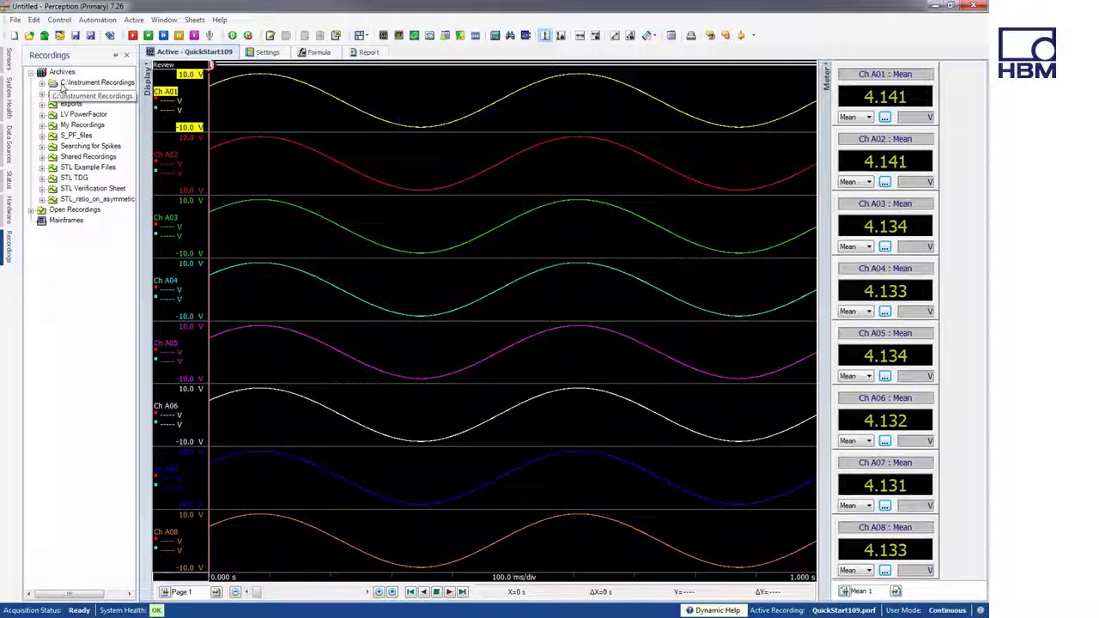
pyautogui.click(41, 84)
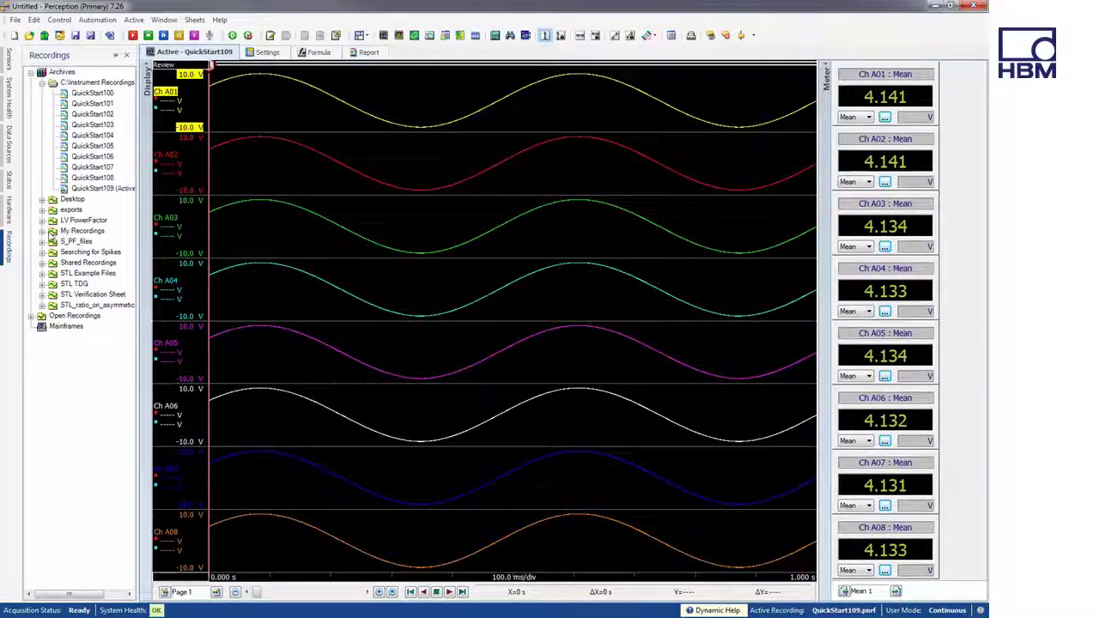
pyautogui.rightClick(54, 233)
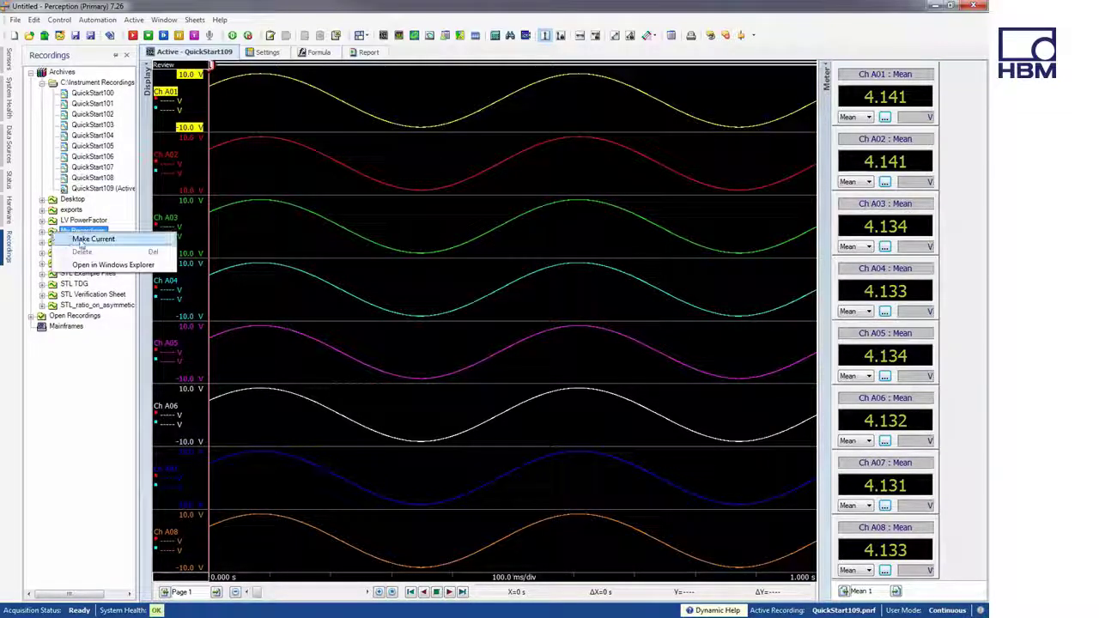
pyautogui.click(84, 240)
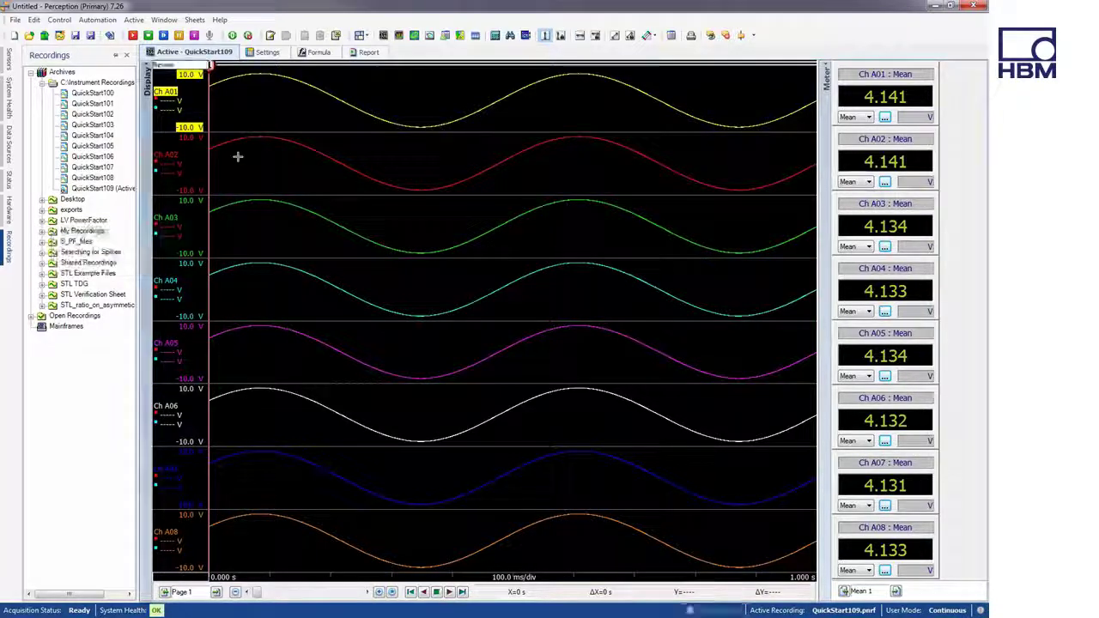
pyautogui.click(119, 83)
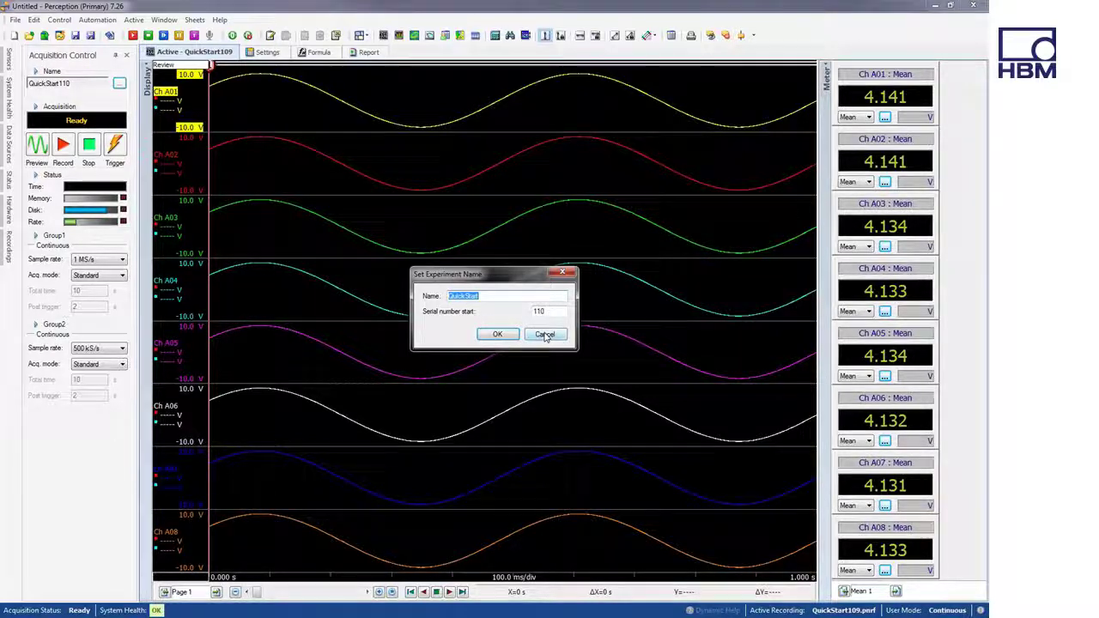
pyautogui.click(544, 334)
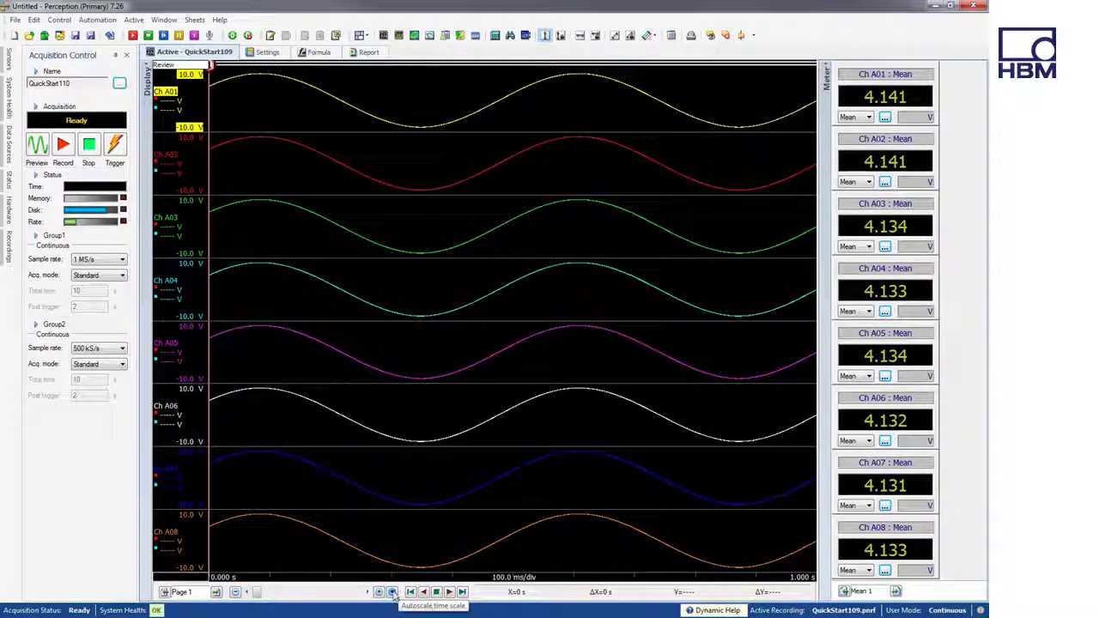
# Step: Autoscale the time axis, zoom into Ch A01, and place two cursors on peaks 1.581 s apart
pyautogui.click(392, 593)
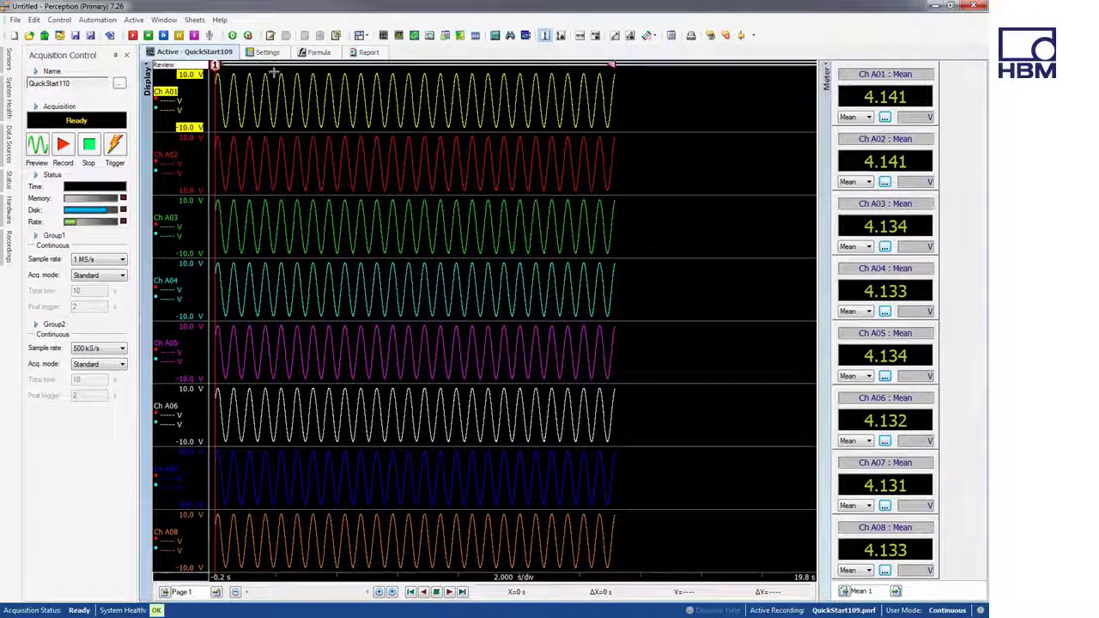
pyautogui.moveTo(274, 74); pyautogui.dragTo(347, 136)
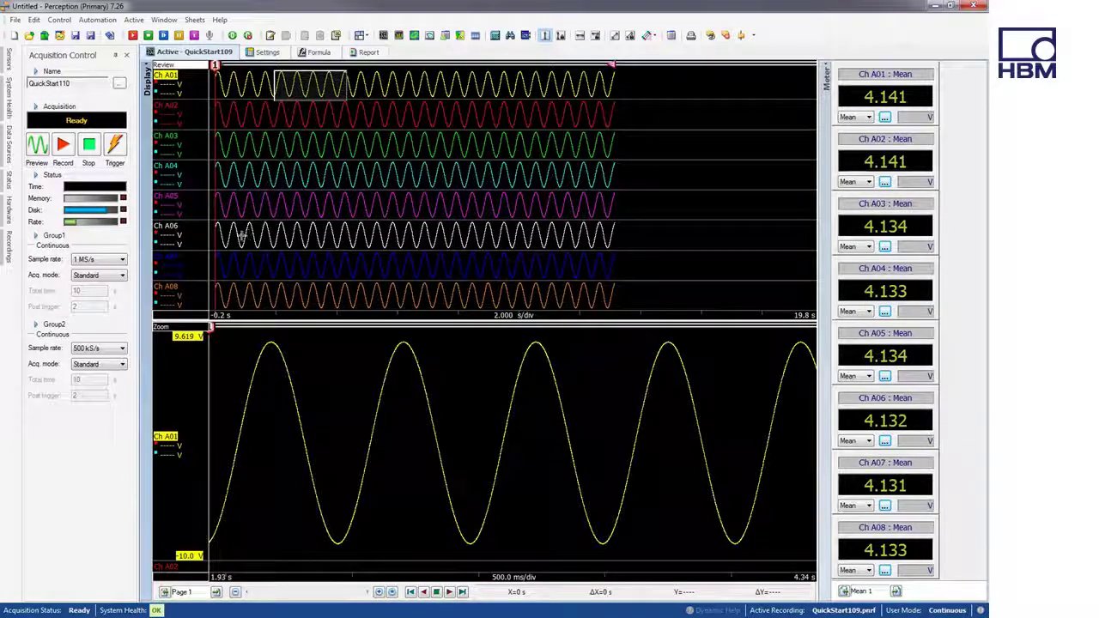
pyautogui.moveTo(211, 430); pyautogui.dragTo(271, 429)
pyautogui.moveTo(213, 328); pyautogui.dragTo(671, 328)
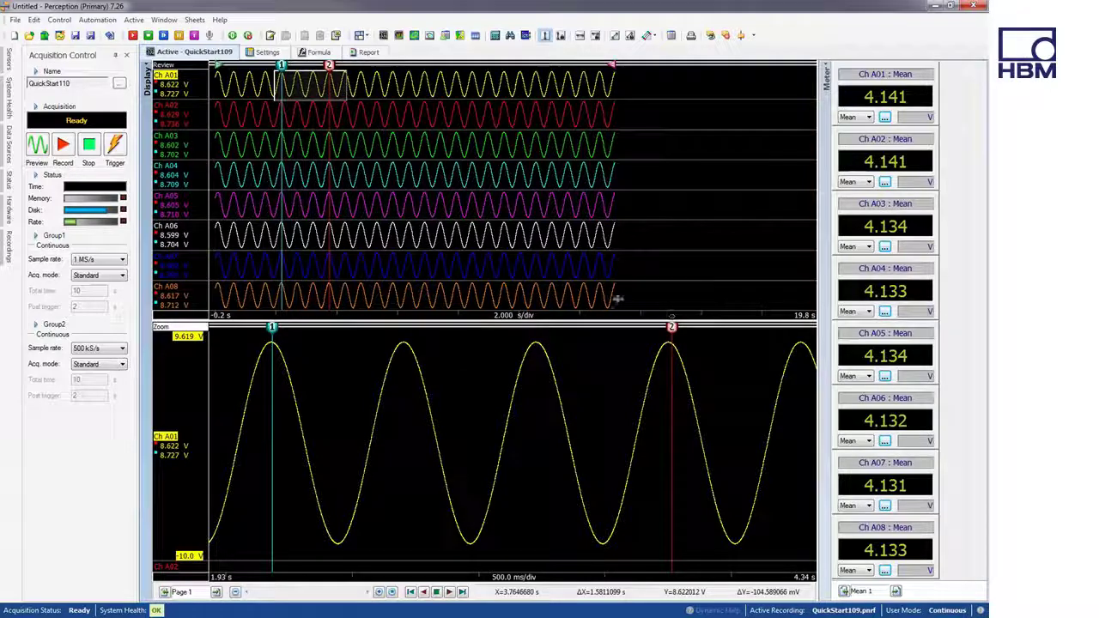
pyautogui.click(15, 19)
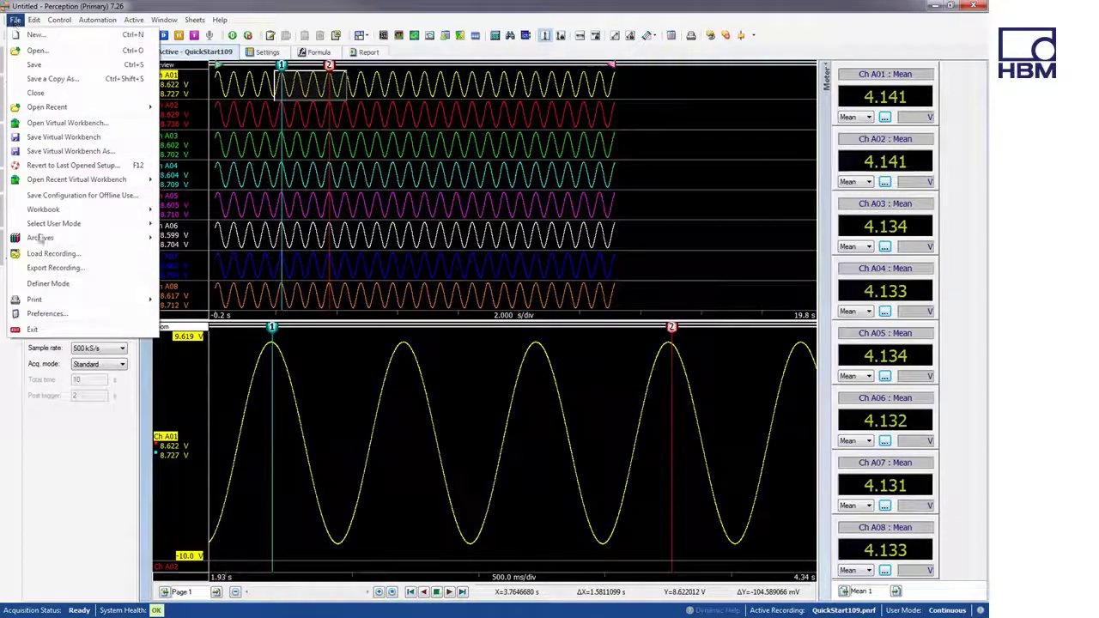
pyautogui.click(46, 314)
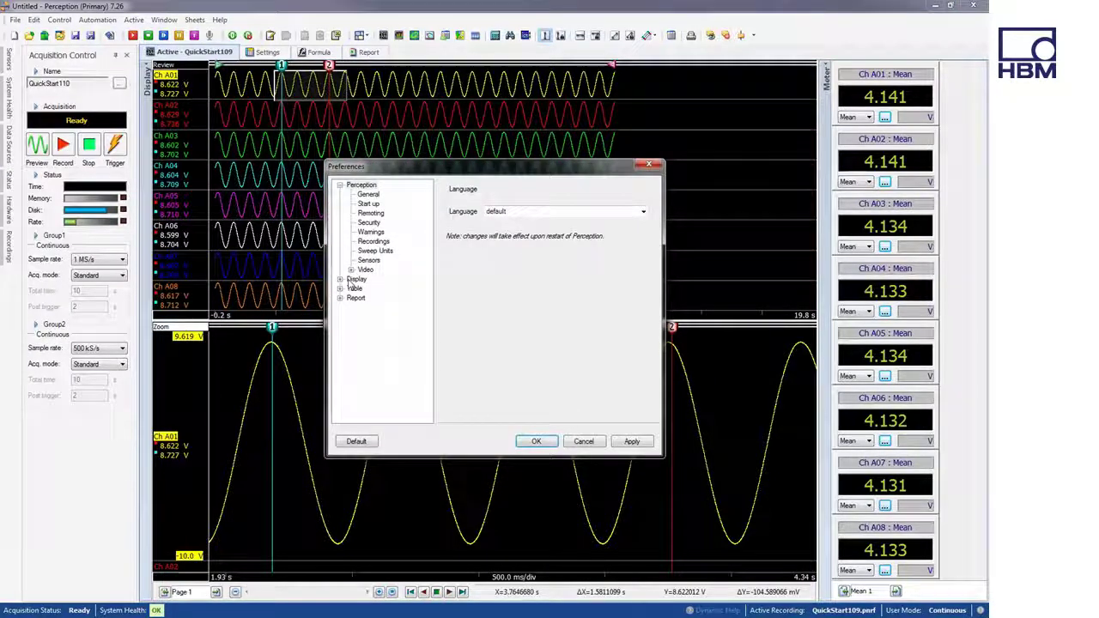
pyautogui.click(356, 280)
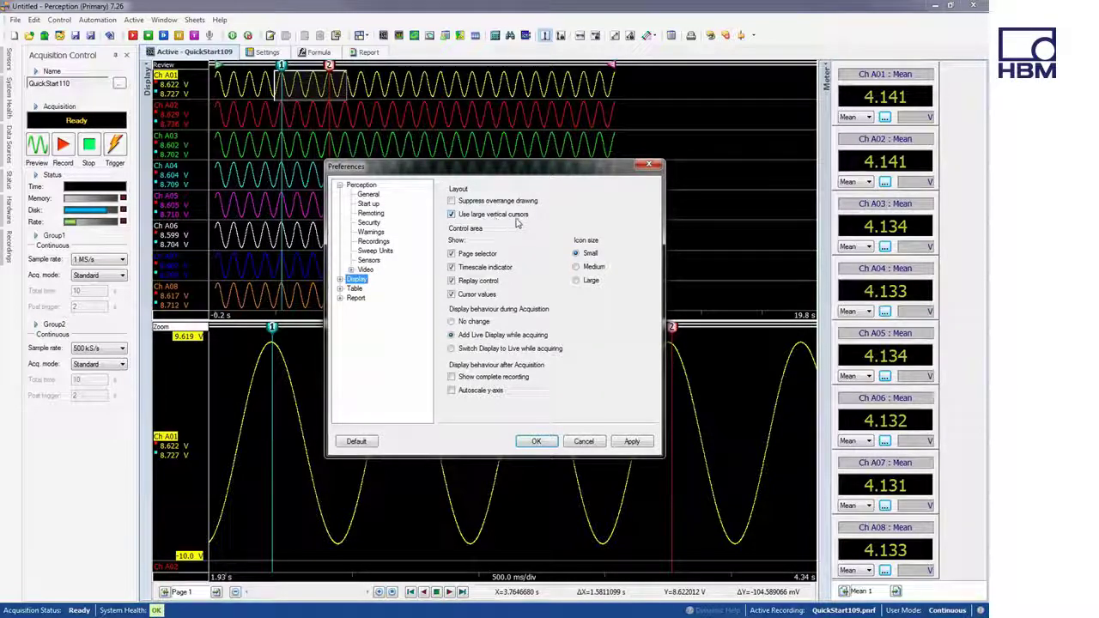
pyautogui.click(569, 444)
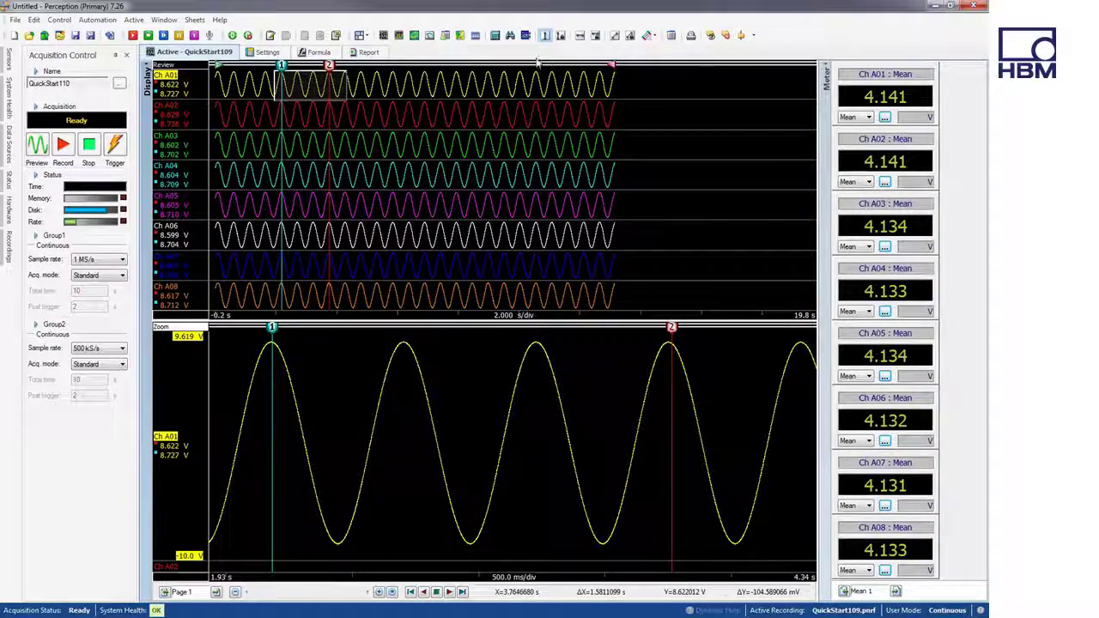
# Step: Compute statistics, period/frequency, pulse and area results for Ch A01 between the cursors
pyautogui.click(495, 35)
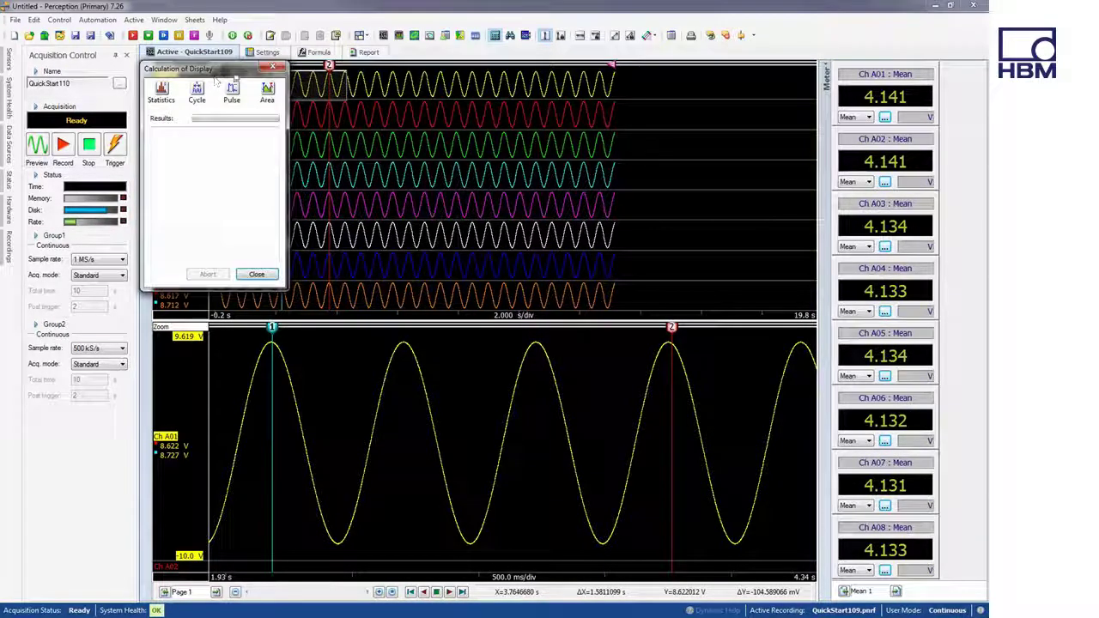
pyautogui.moveTo(216, 82); pyautogui.dragTo(726, 103)
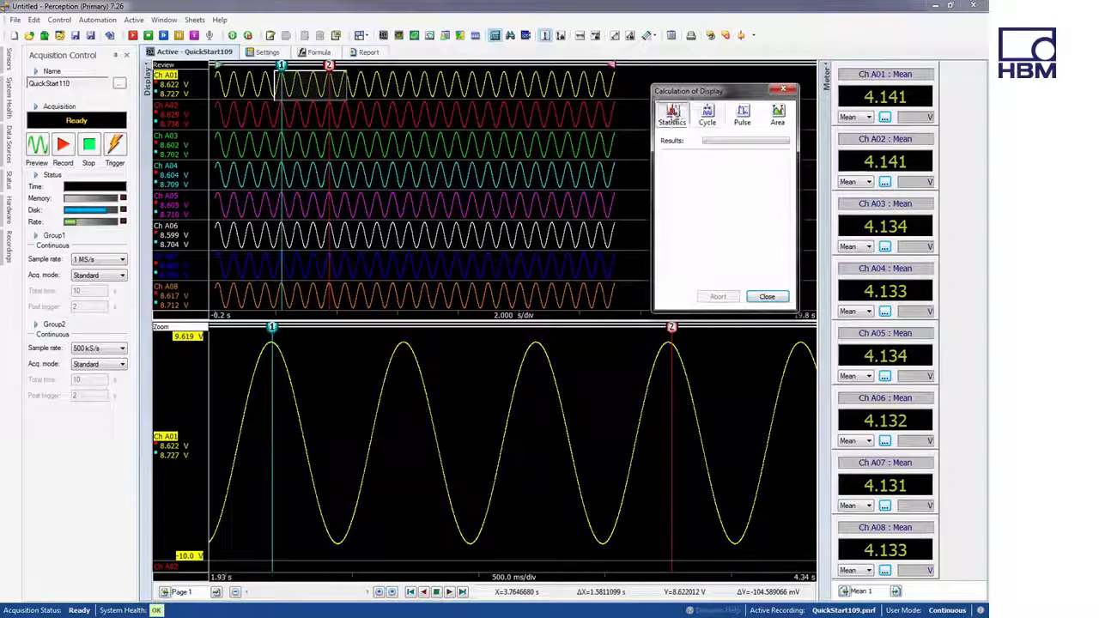
pyautogui.click(674, 112)
pyautogui.click(708, 115)
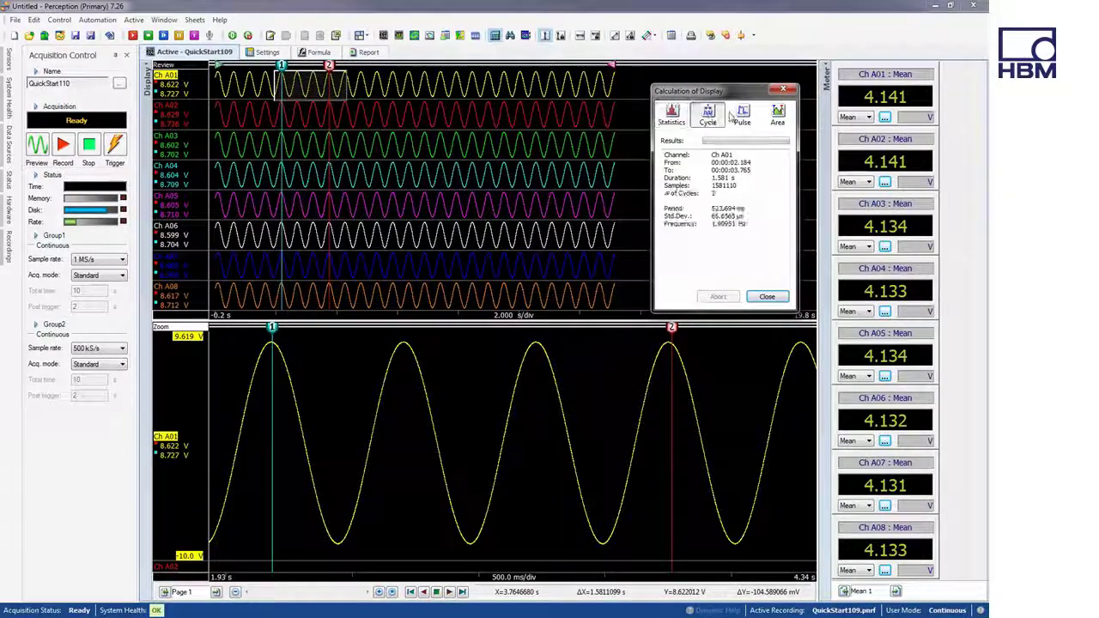
pyautogui.click(742, 114)
pyautogui.click(778, 114)
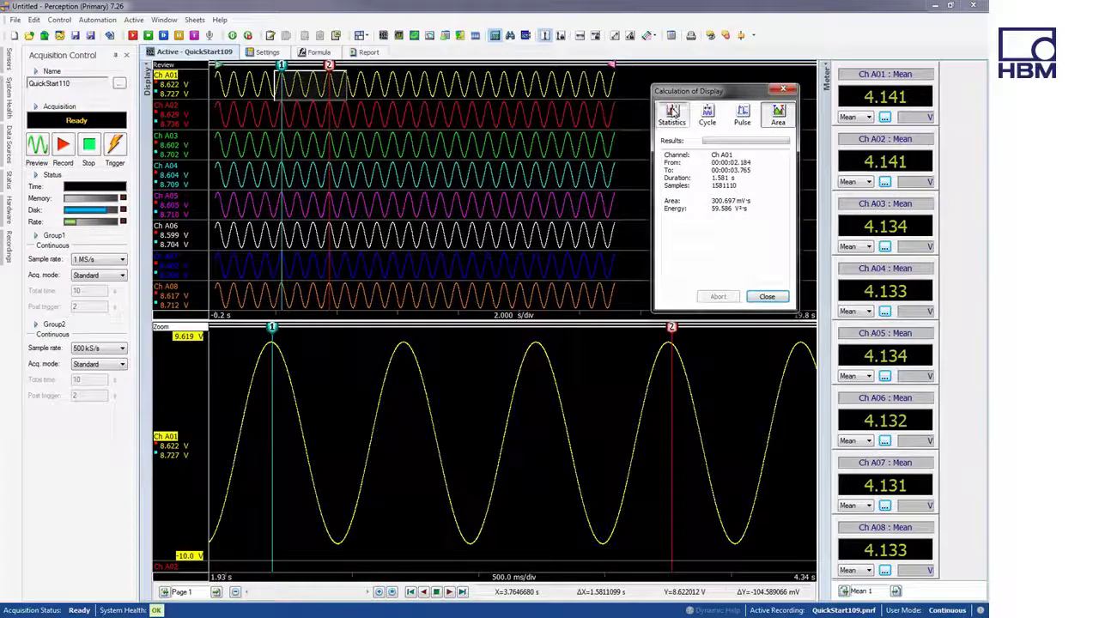
pyautogui.click(674, 112)
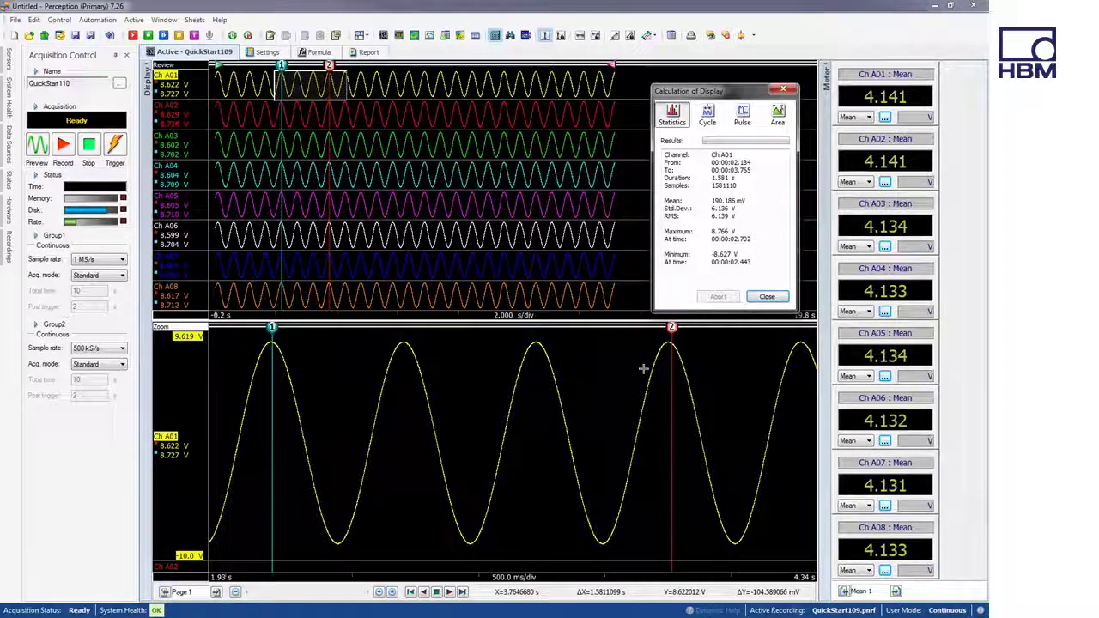
# Step: Switch to Ch A02 and back, refreshing the Ch A01 cursor-span statistics
pyautogui.click(166, 108)
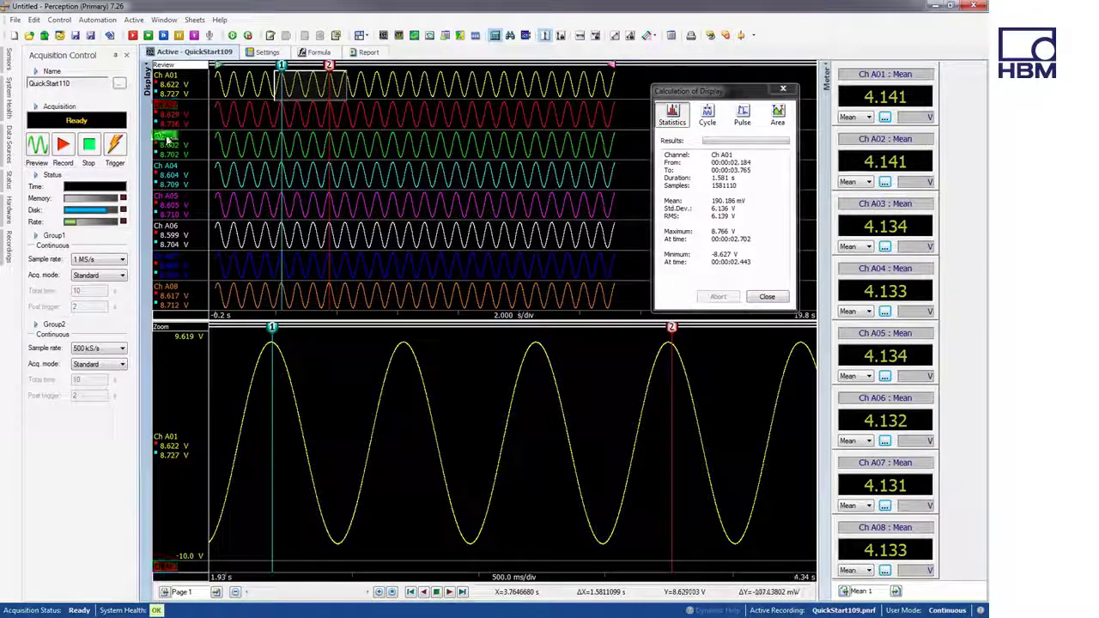
pyautogui.click(165, 77)
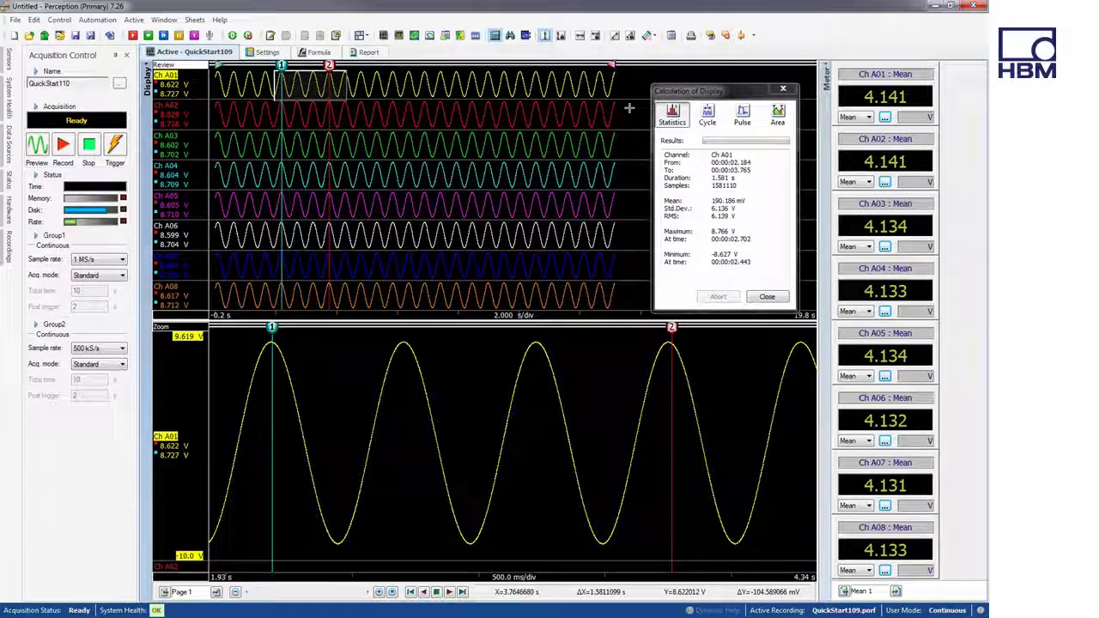
pyautogui.click(672, 117)
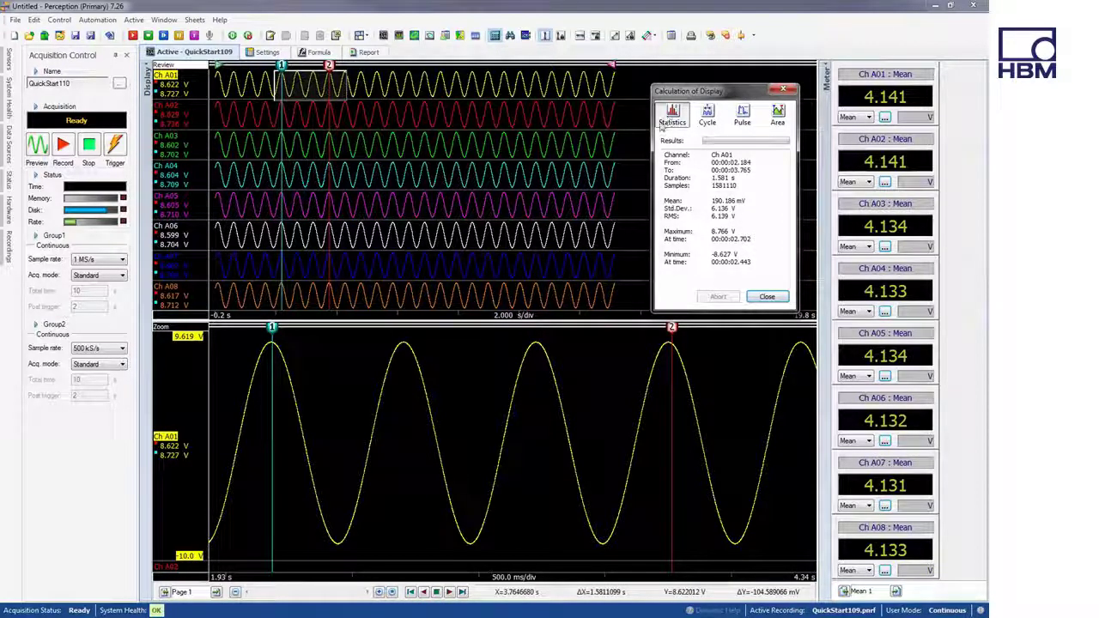
# Step: Unzoom the display to the full traces and close the calculation results
pyautogui.rightClick(383, 383)
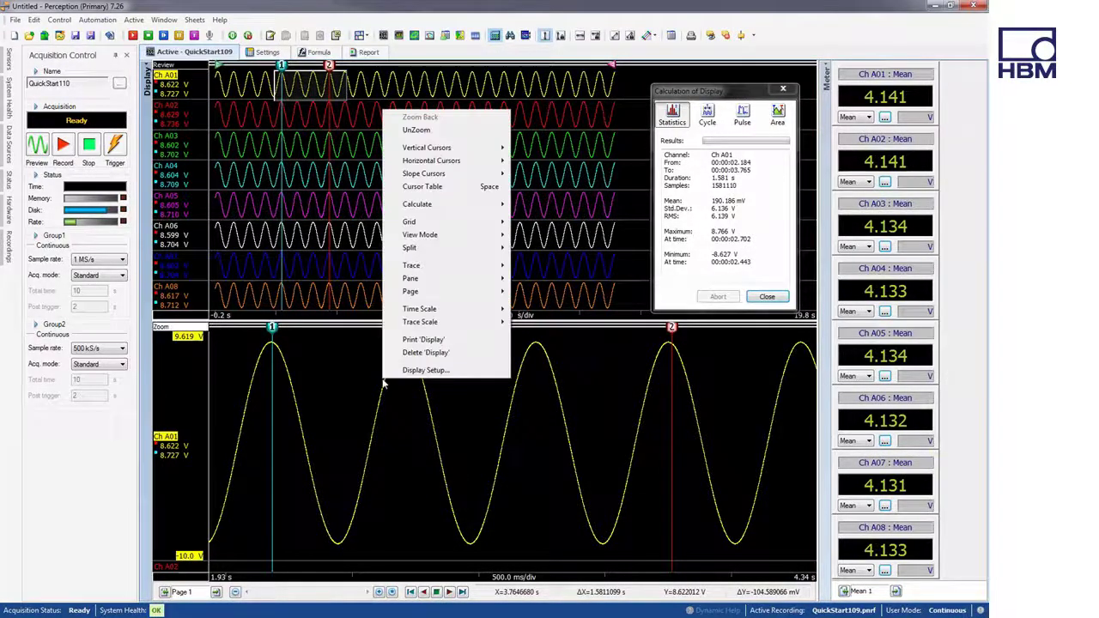
pyautogui.click(421, 132)
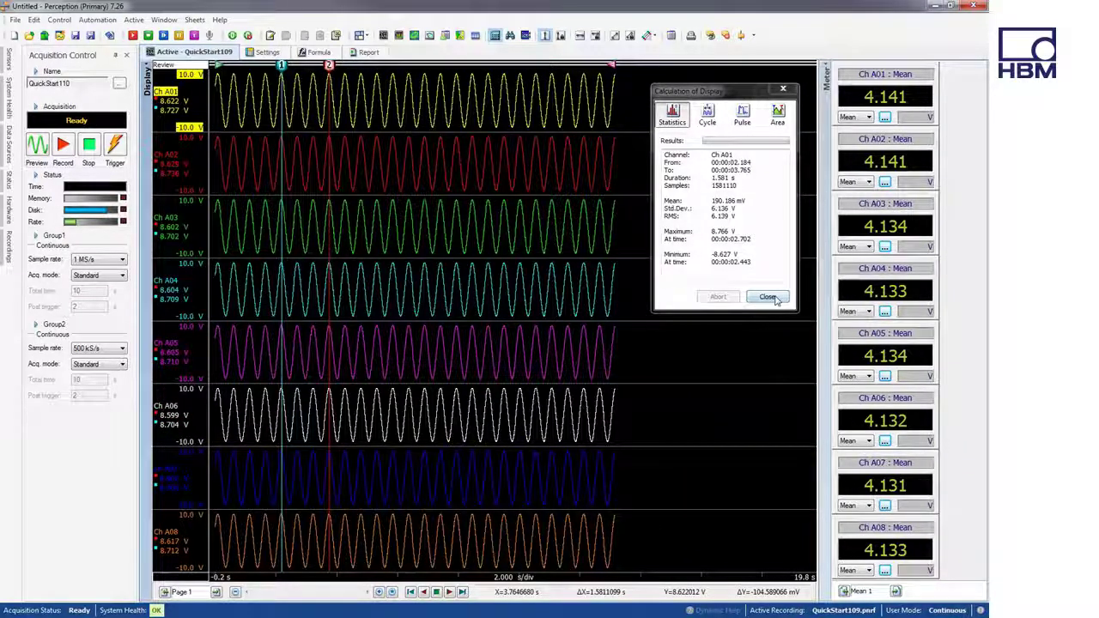
pyautogui.click(771, 297)
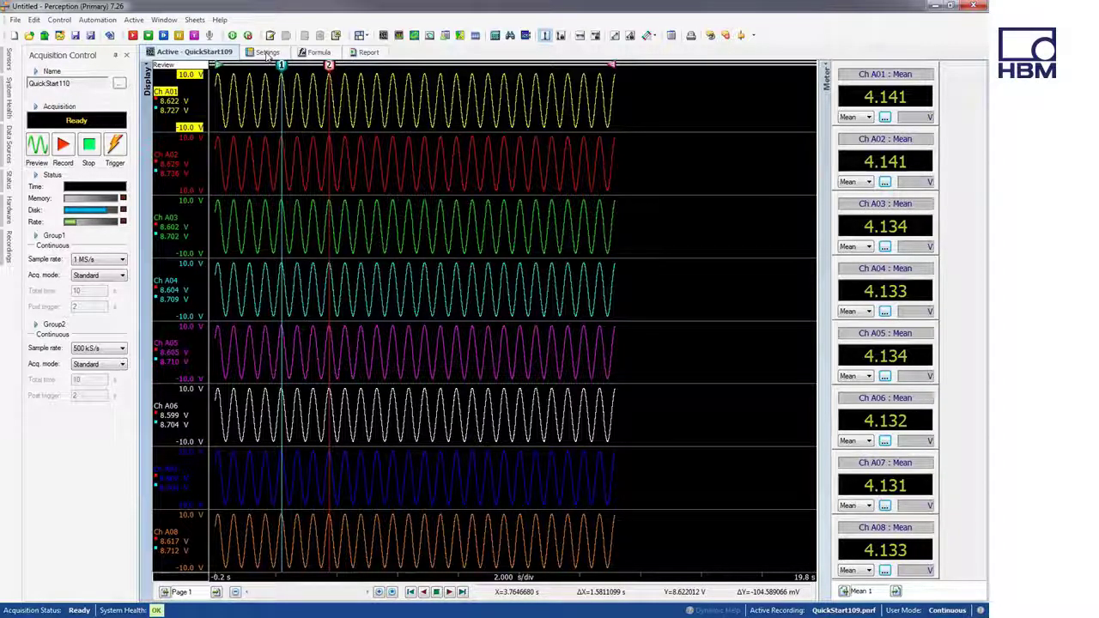
# Step: Show the Mainframe general settings table (PC Storage, RTC sync, Stand Alone) on the Settings sheet
pyautogui.click(267, 53)
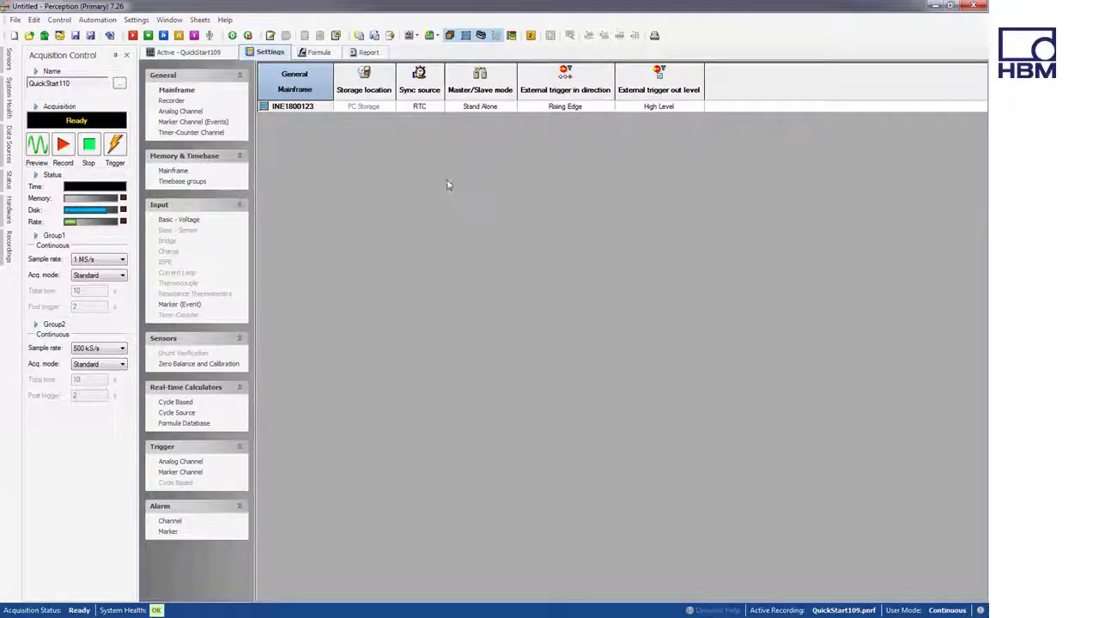
pyautogui.click(176, 90)
# Step: Review storage and Standard RJ45 network in Mainframe Setup, then list the Recorder A/B settings
pyautogui.click(139, 22)
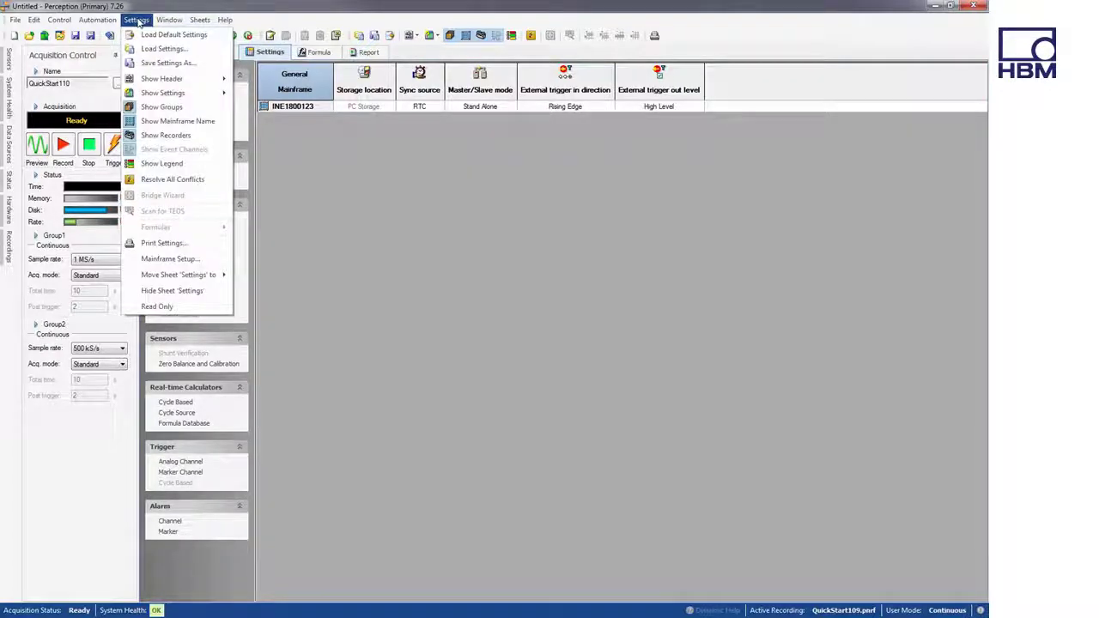
pyautogui.click(168, 260)
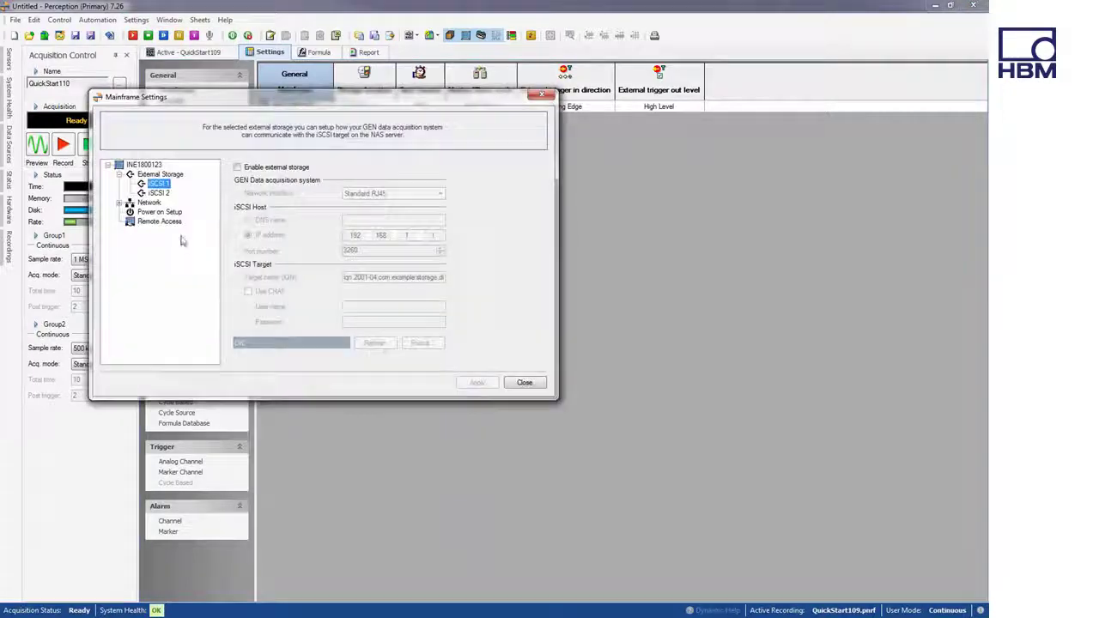
pyautogui.click(120, 203)
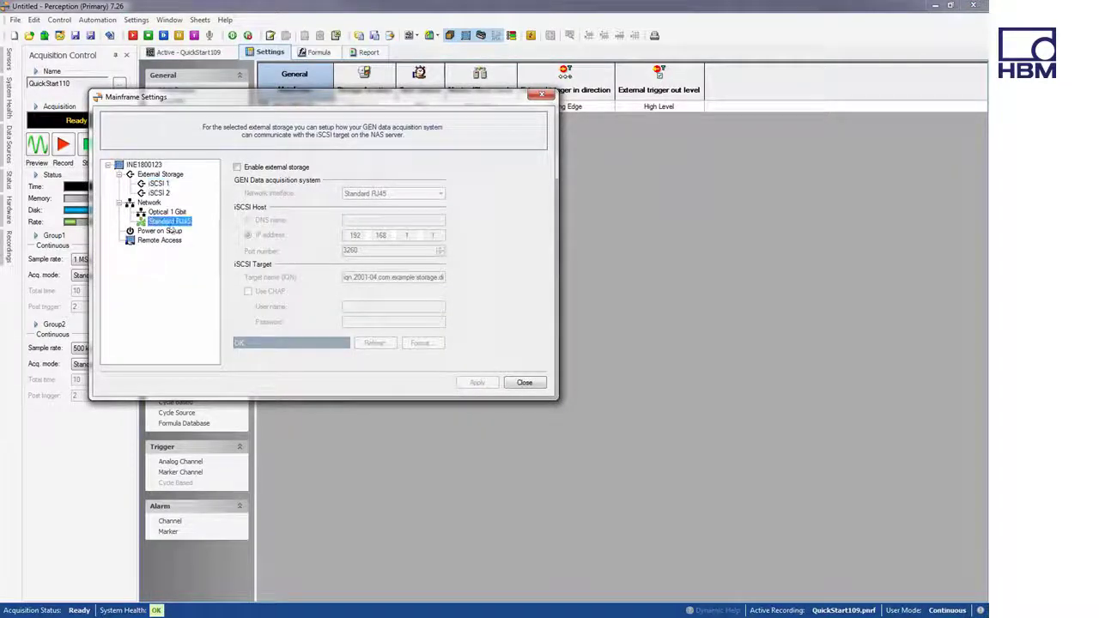
pyautogui.click(169, 221)
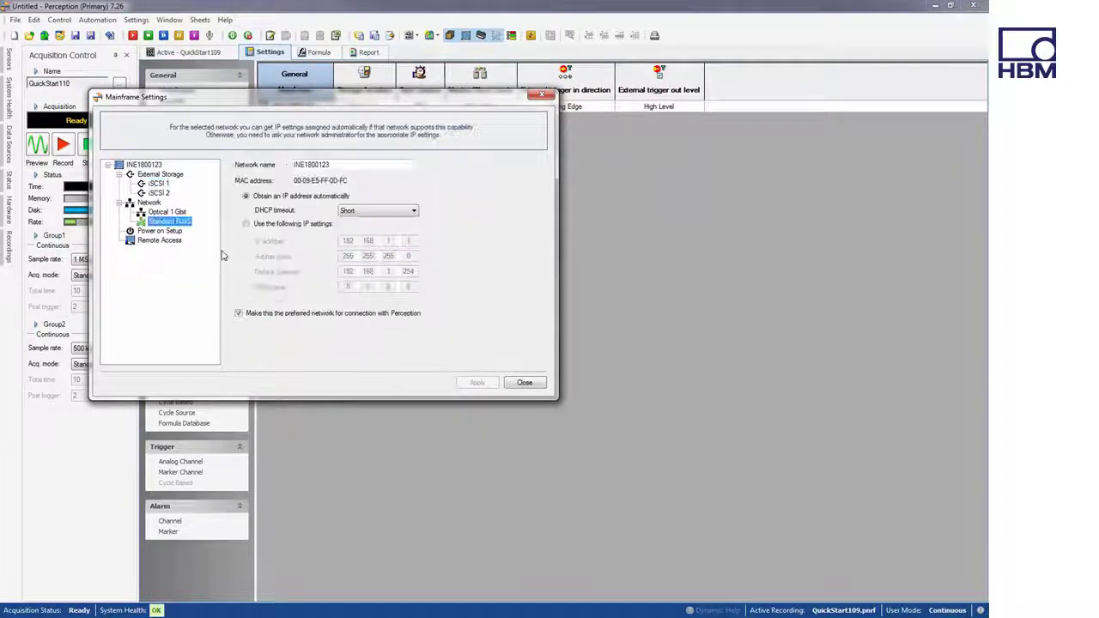
pyautogui.click(524, 382)
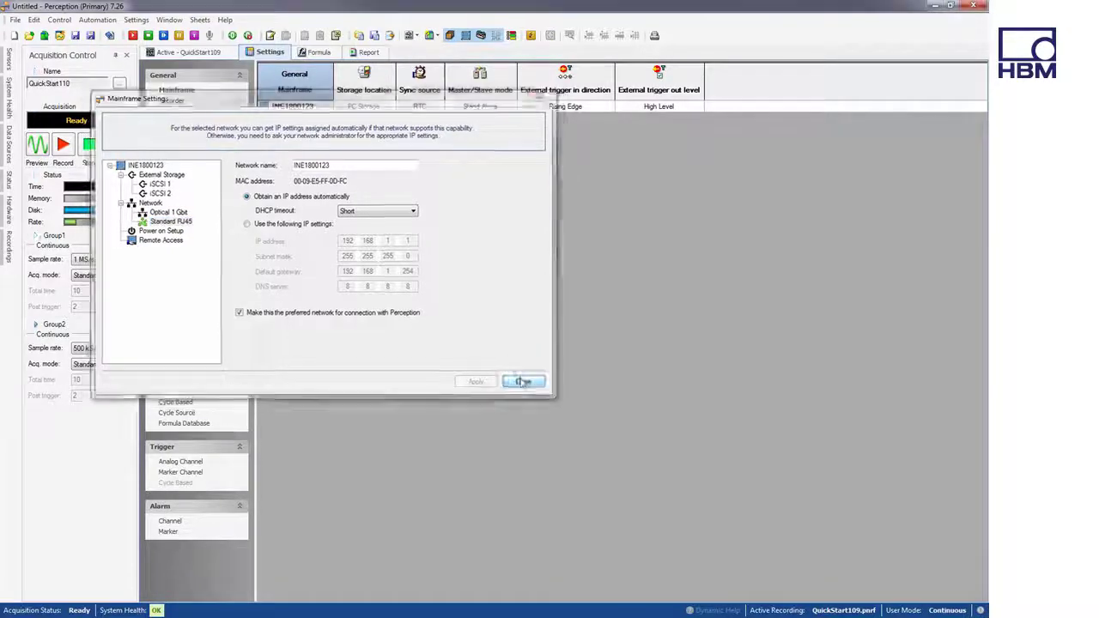
pyautogui.click(180, 102)
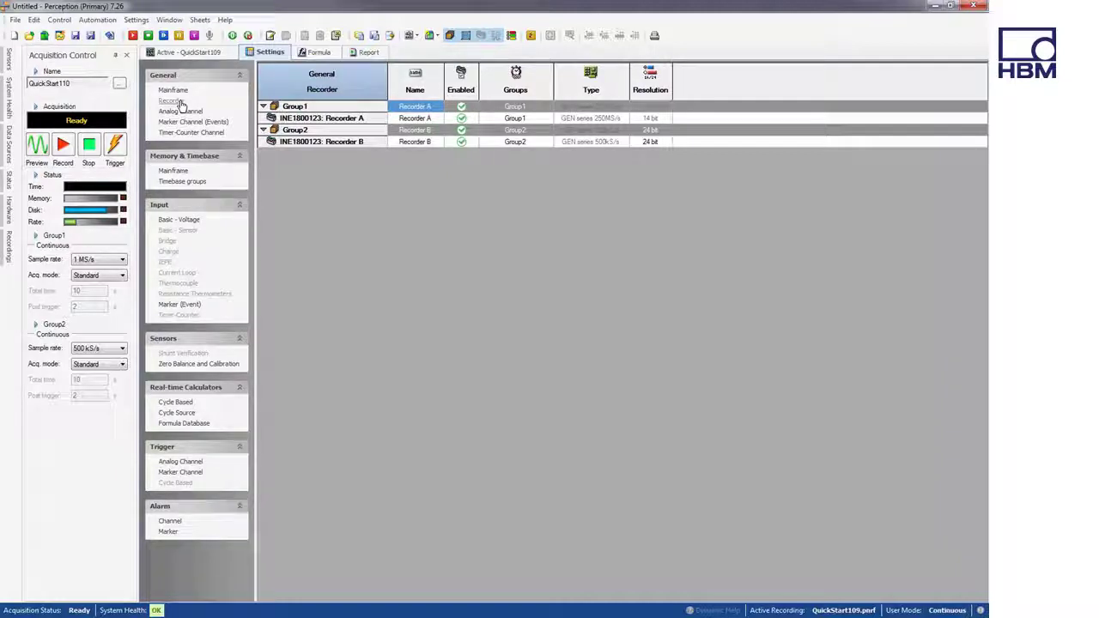
pyautogui.click(176, 102)
pyautogui.click(661, 142)
pyautogui.click(667, 144)
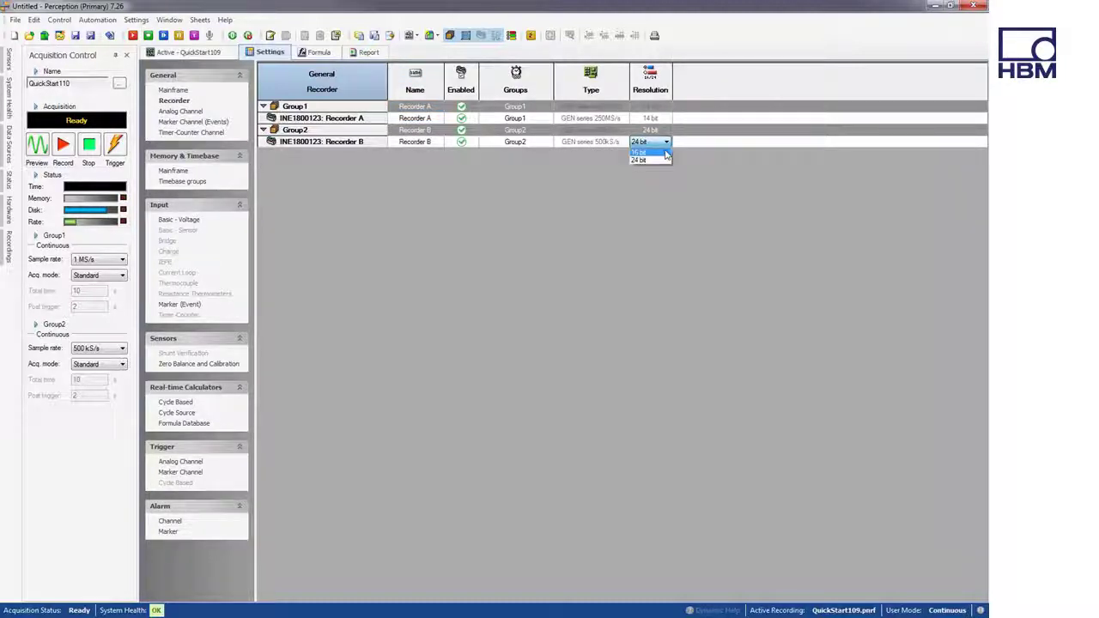
pyautogui.click(583, 164)
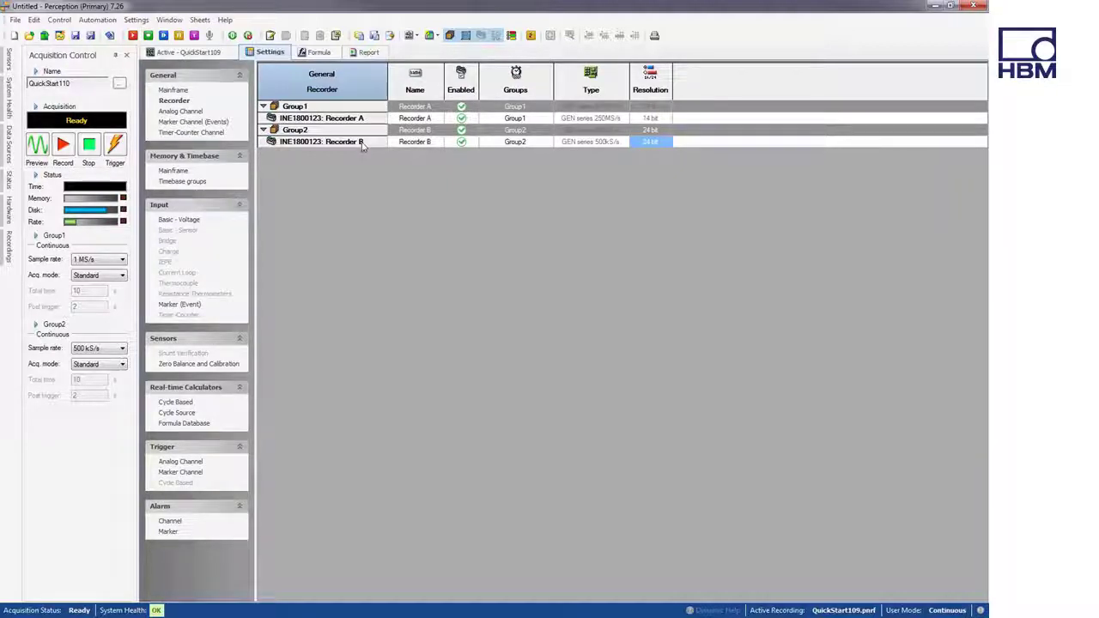
pyautogui.click(547, 120)
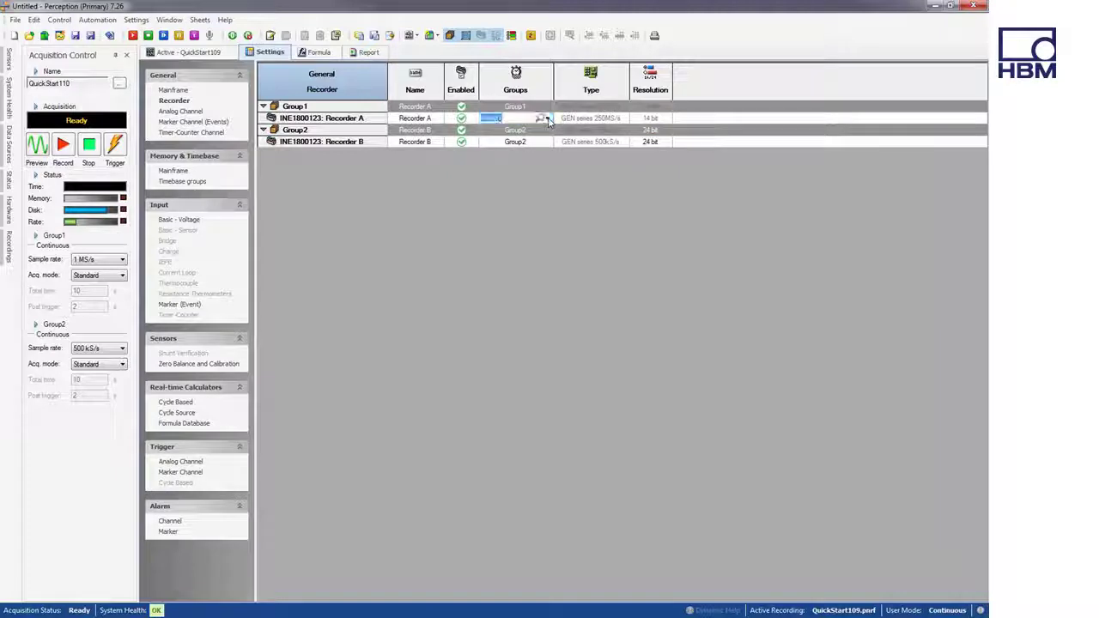
pyautogui.click(546, 119)
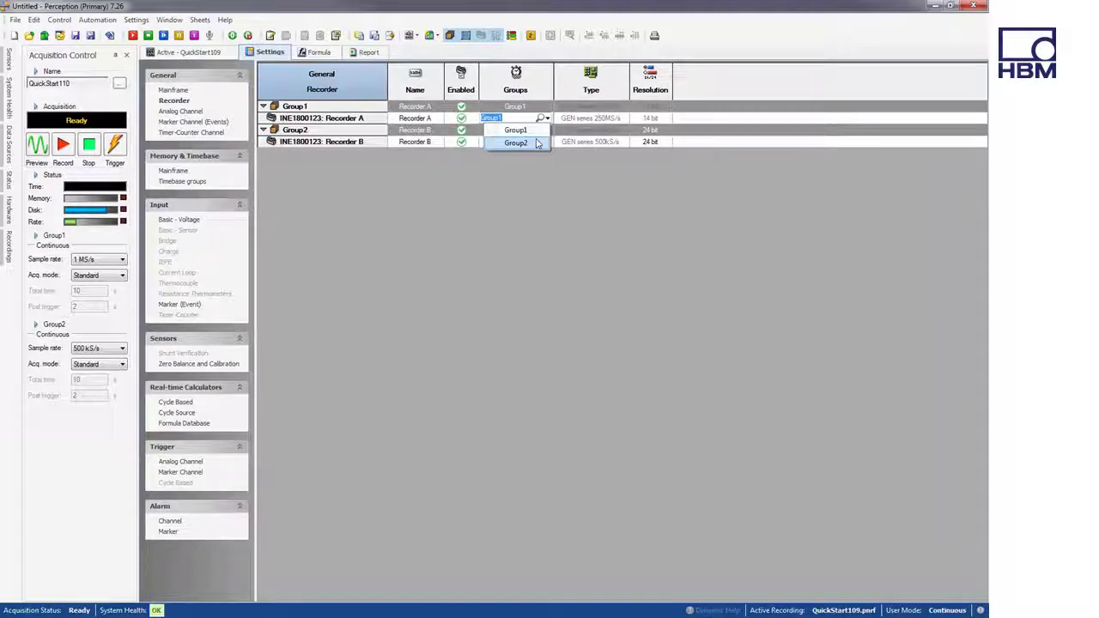
pyautogui.click(537, 143)
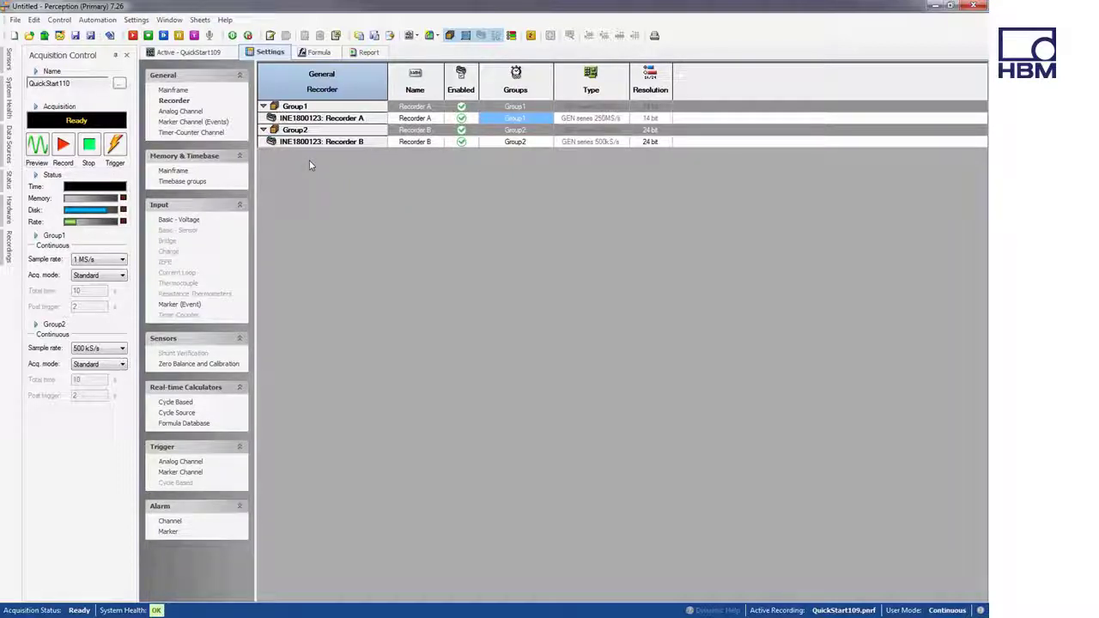
# Step: Show the analog channel table and check Ch A01's sensor choices without changing them
pyautogui.click(180, 113)
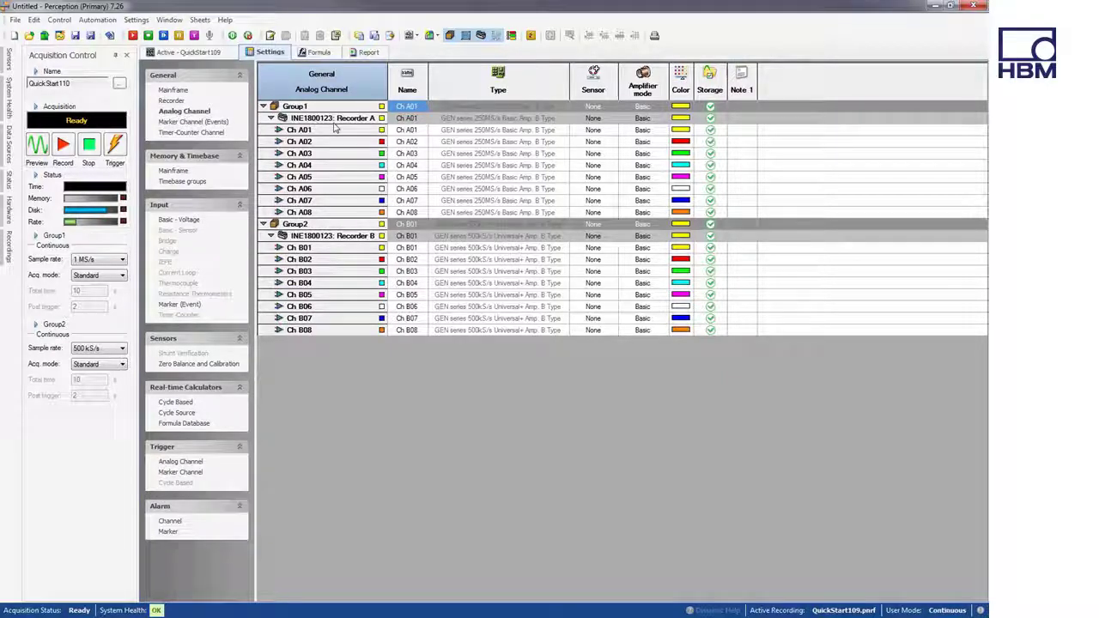
pyautogui.click(416, 132)
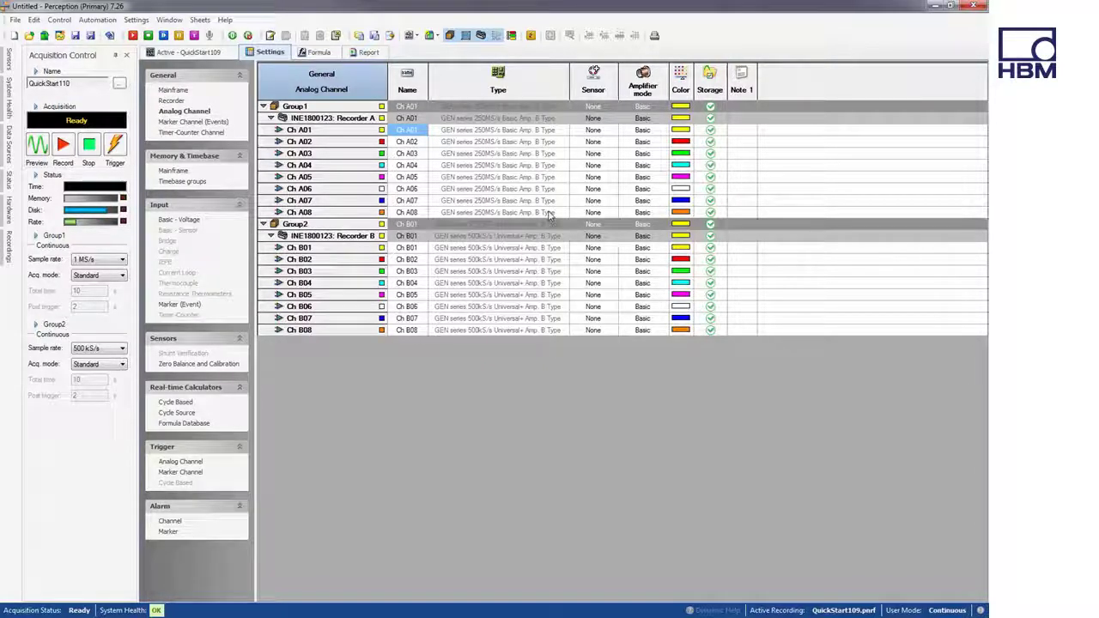
pyautogui.click(611, 132)
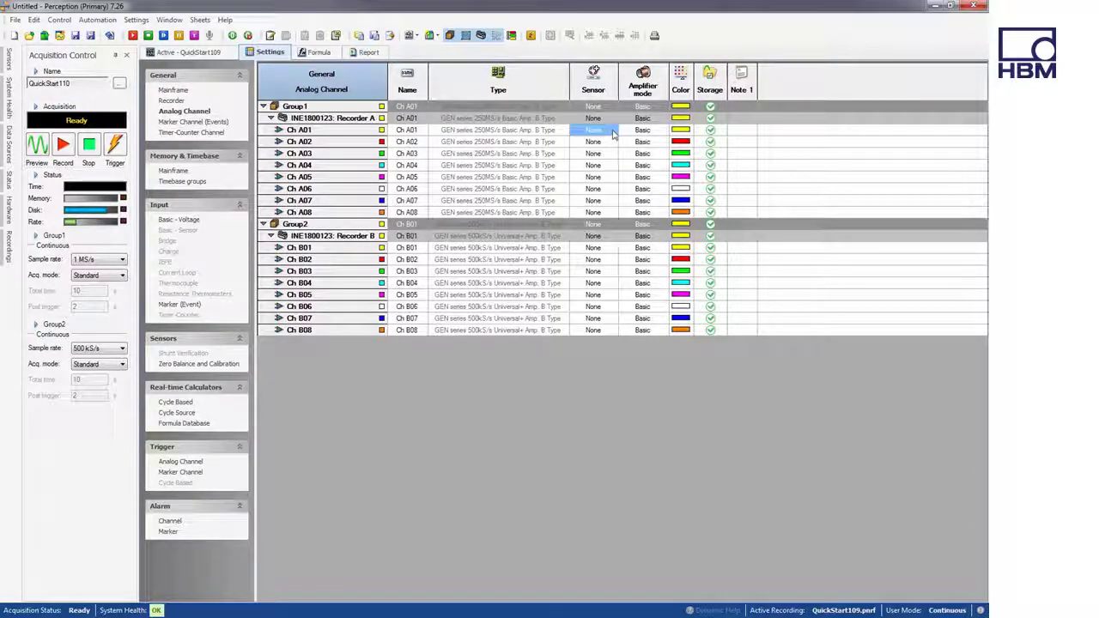
pyautogui.click(613, 134)
pyautogui.click(610, 131)
pyautogui.moveTo(608, 173)
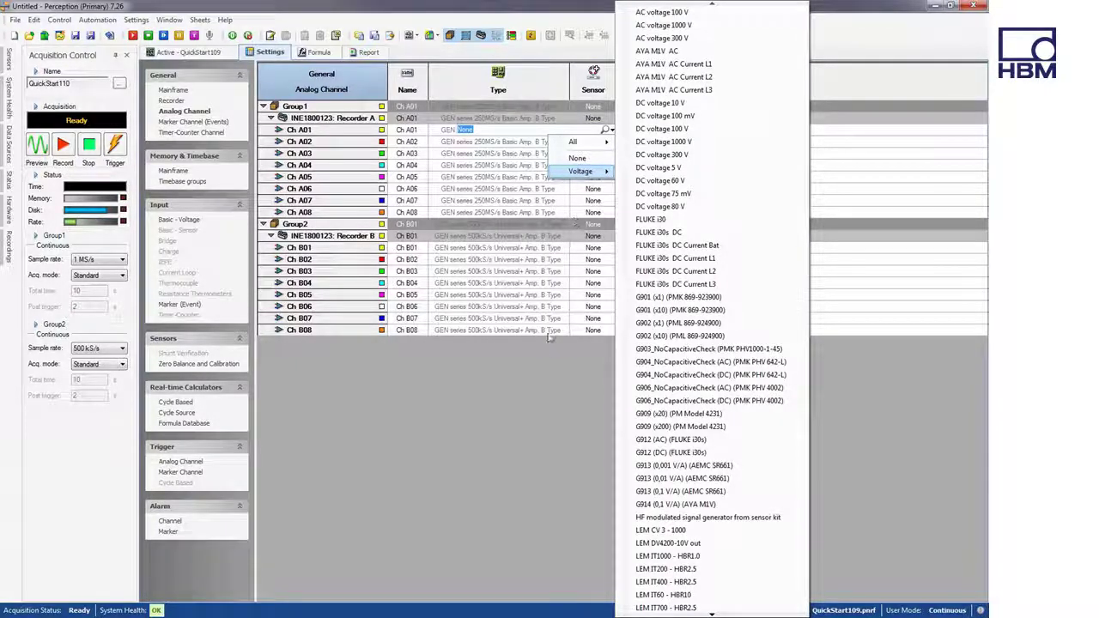
pyautogui.click(566, 374)
# Step: Set Ch B01's amplifier mode to IEPE
pyautogui.click(659, 250)
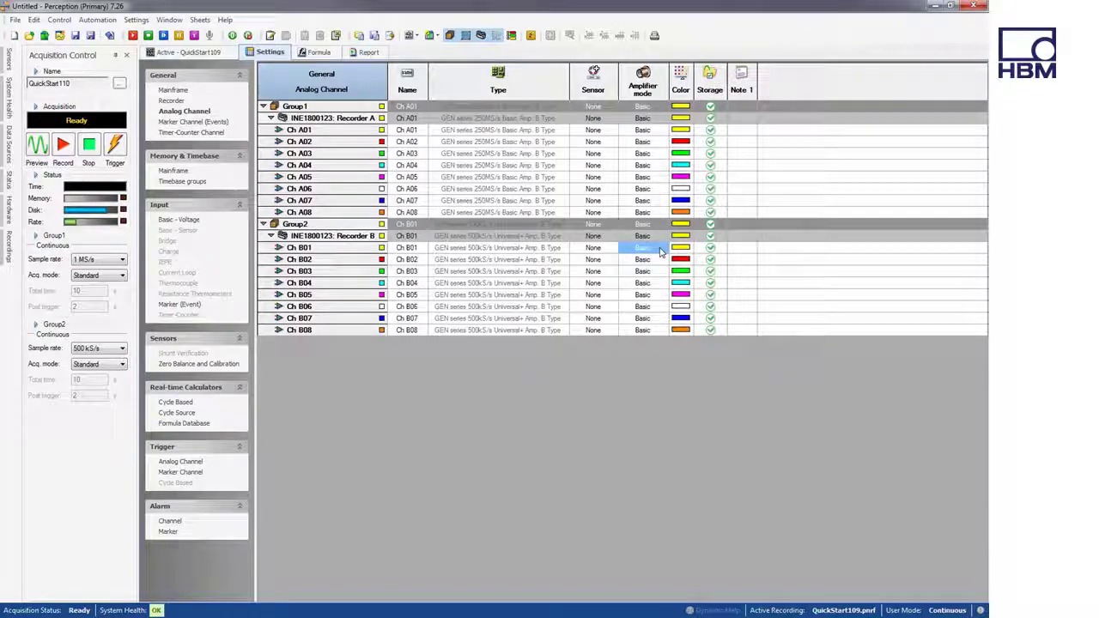
pyautogui.click(662, 250)
pyautogui.click(663, 249)
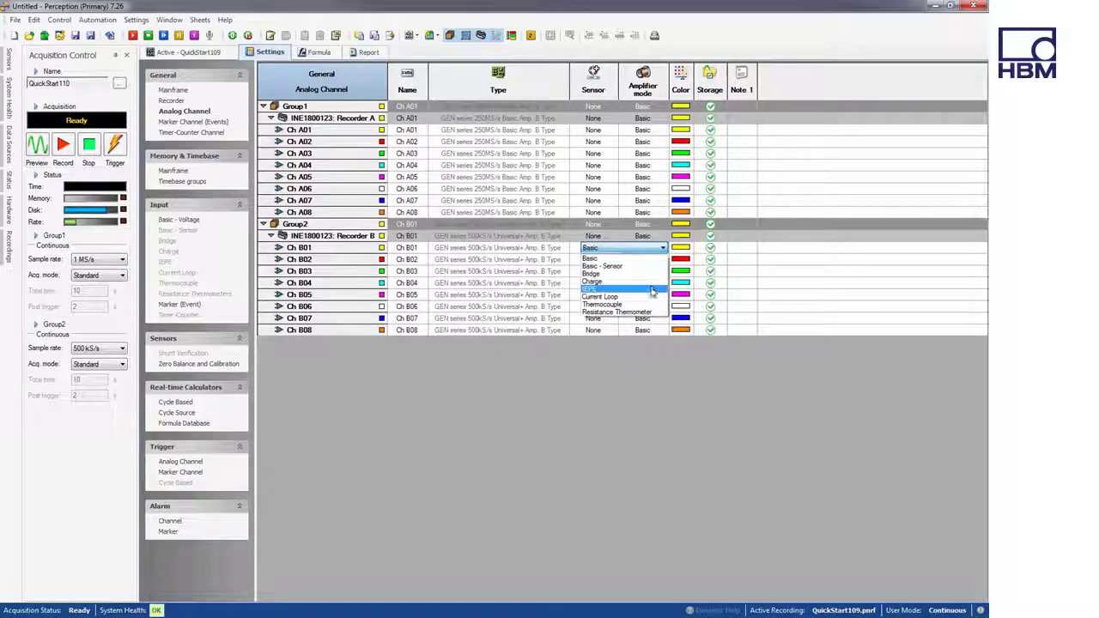
pyautogui.click(651, 291)
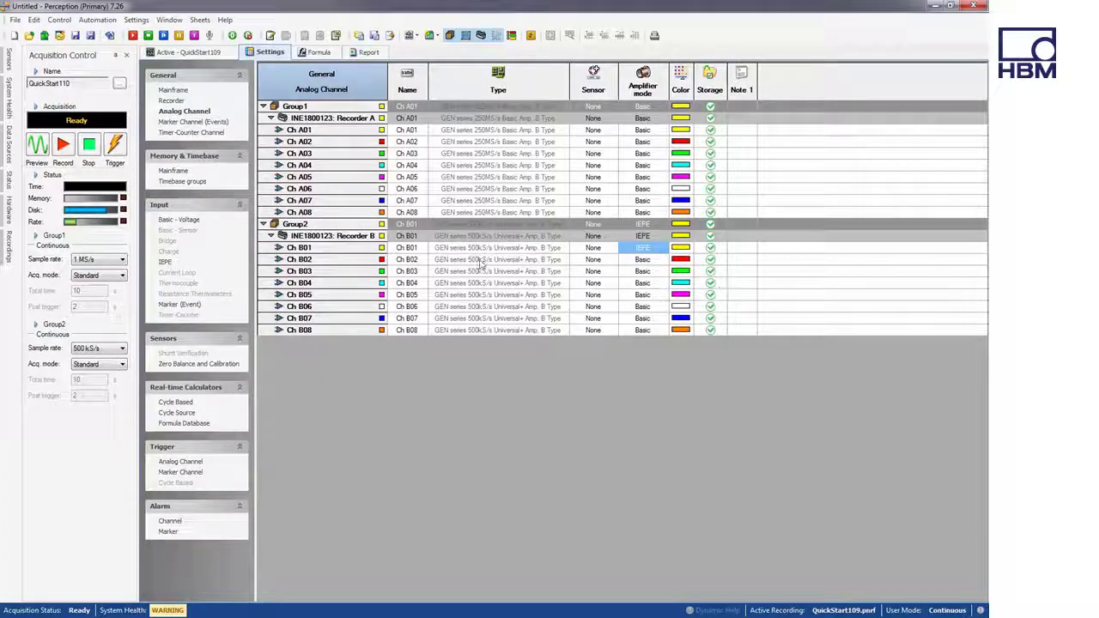
# Step: Browse the marker channel and timer-counter settings, then show the timebase groups
pyautogui.click(206, 121)
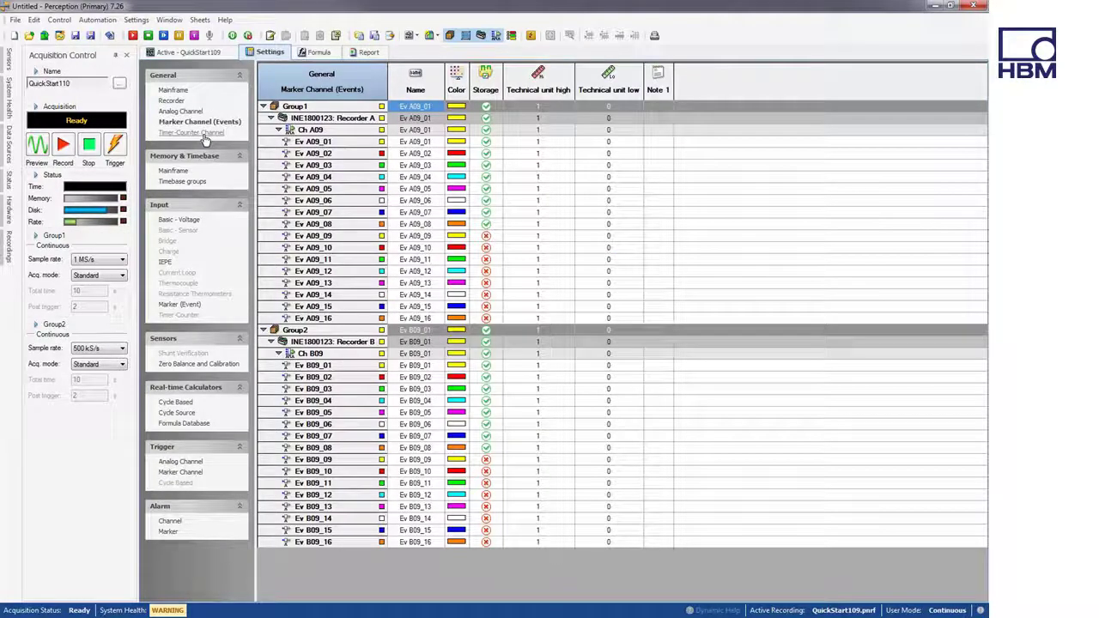
pyautogui.click(205, 134)
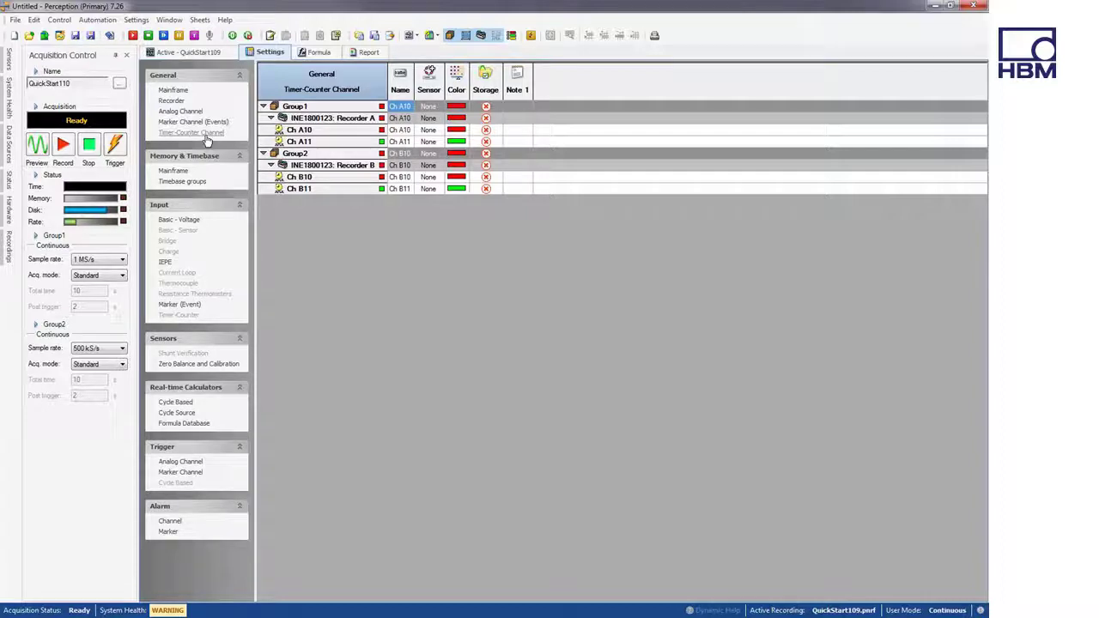
pyautogui.click(200, 183)
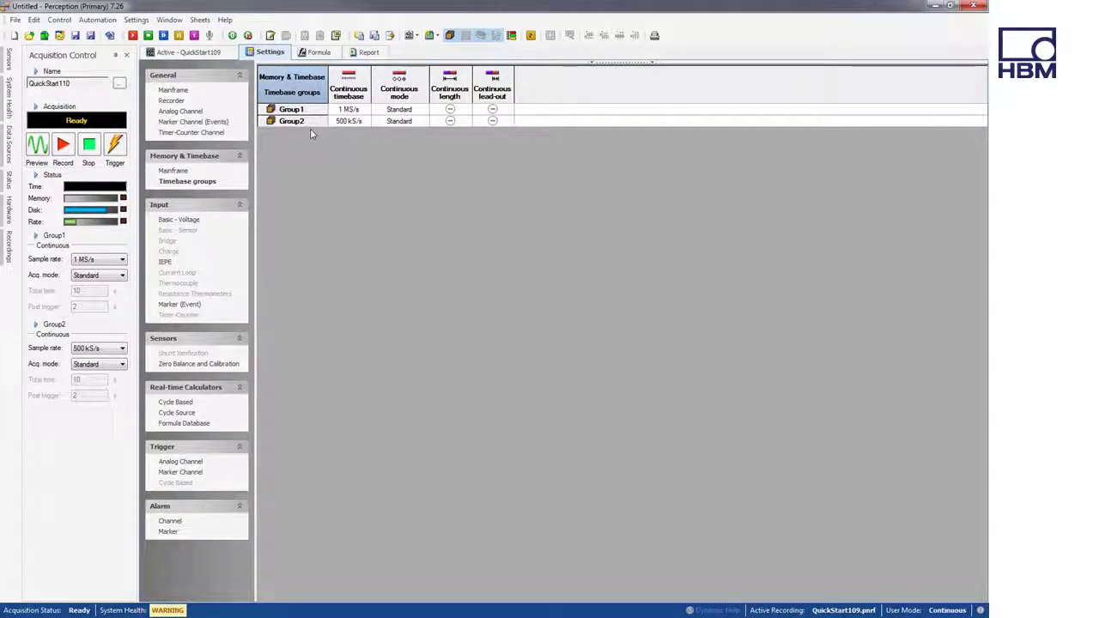
# Step: Keep Group1's timebase at 1 MS/s and its continuous mode at Standard
pyautogui.click(354, 110)
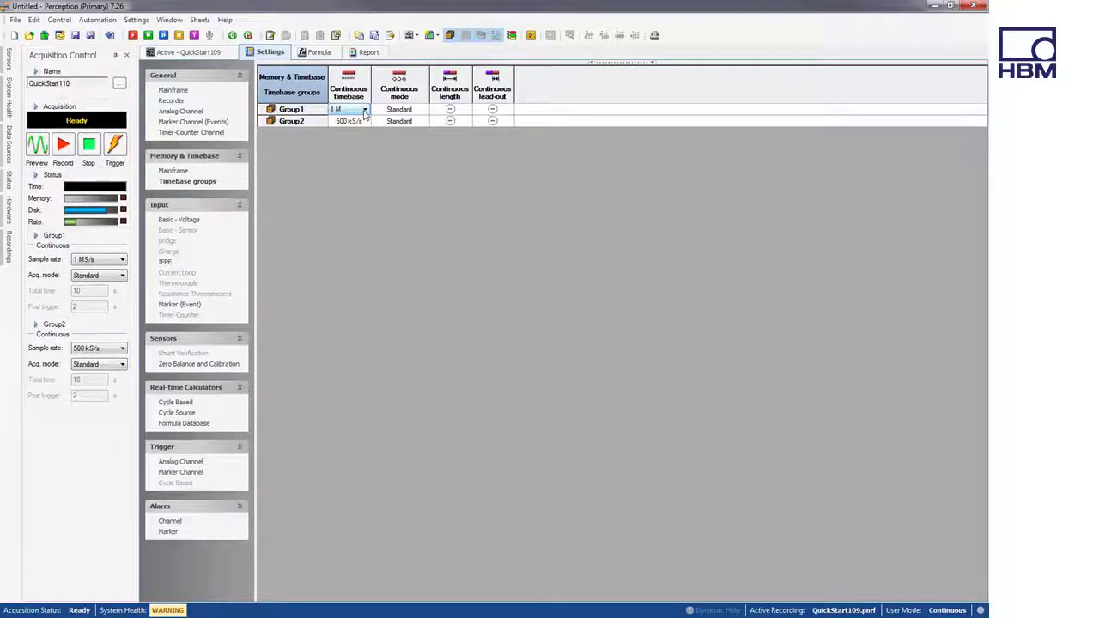
pyautogui.click(365, 112)
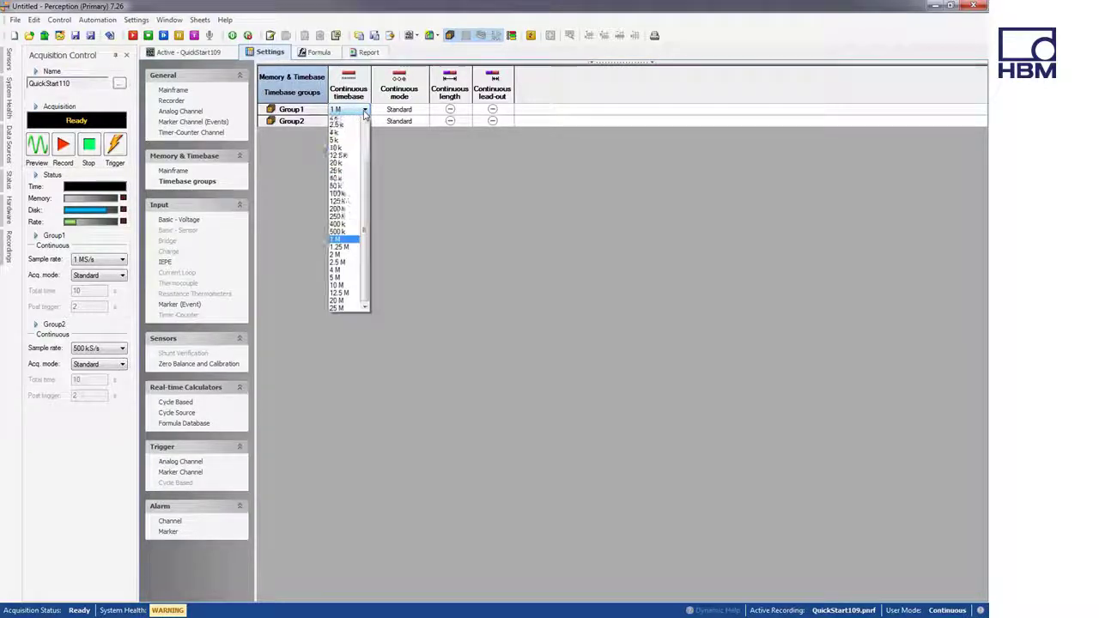
pyautogui.click(401, 169)
pyautogui.click(419, 111)
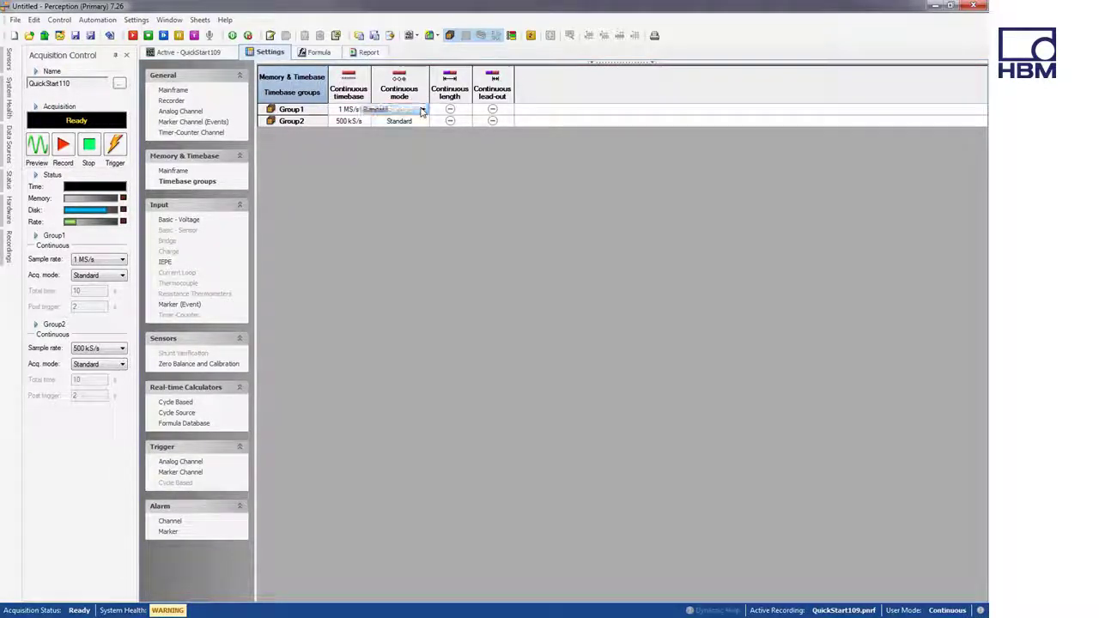
pyautogui.click(422, 111)
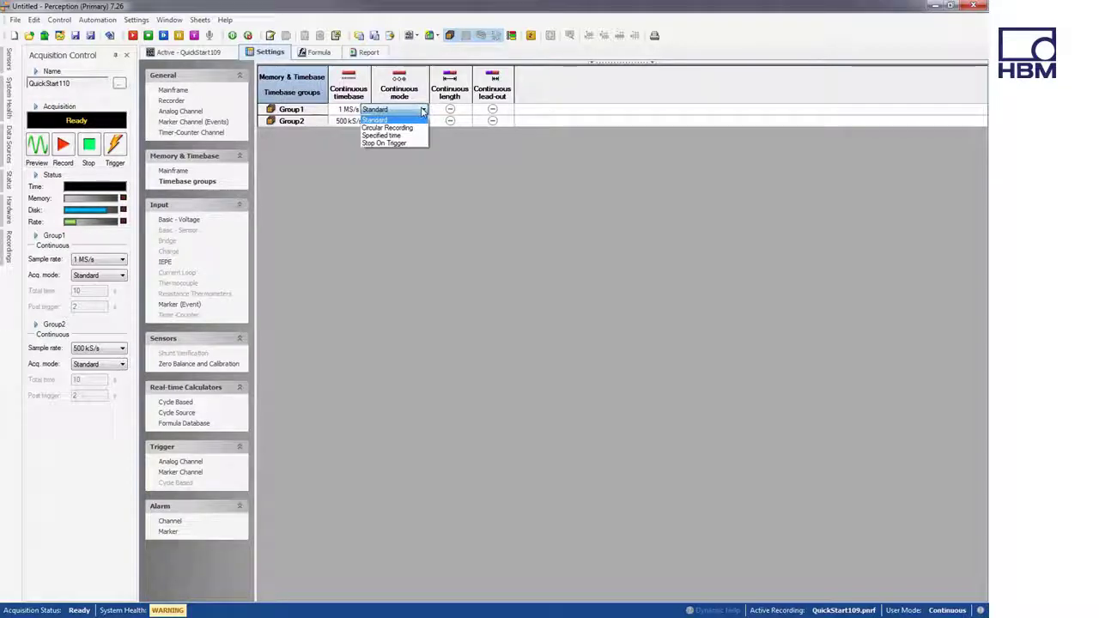
pyautogui.click(376, 213)
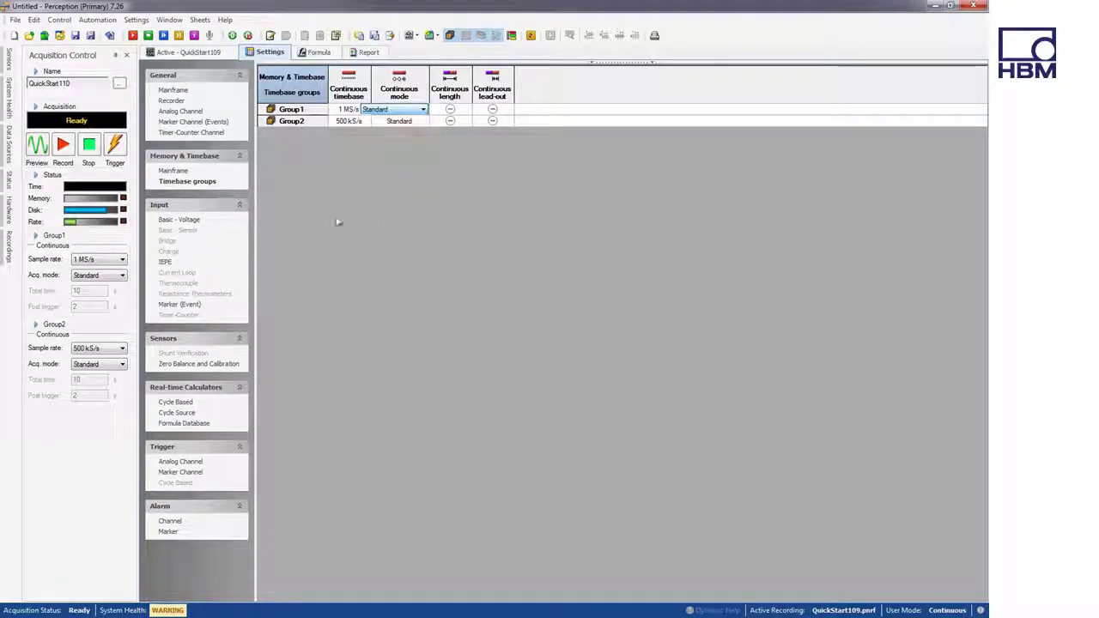
# Step: Show the Basic - Voltage input table and check channel A01's sensor list without changes
pyautogui.click(180, 221)
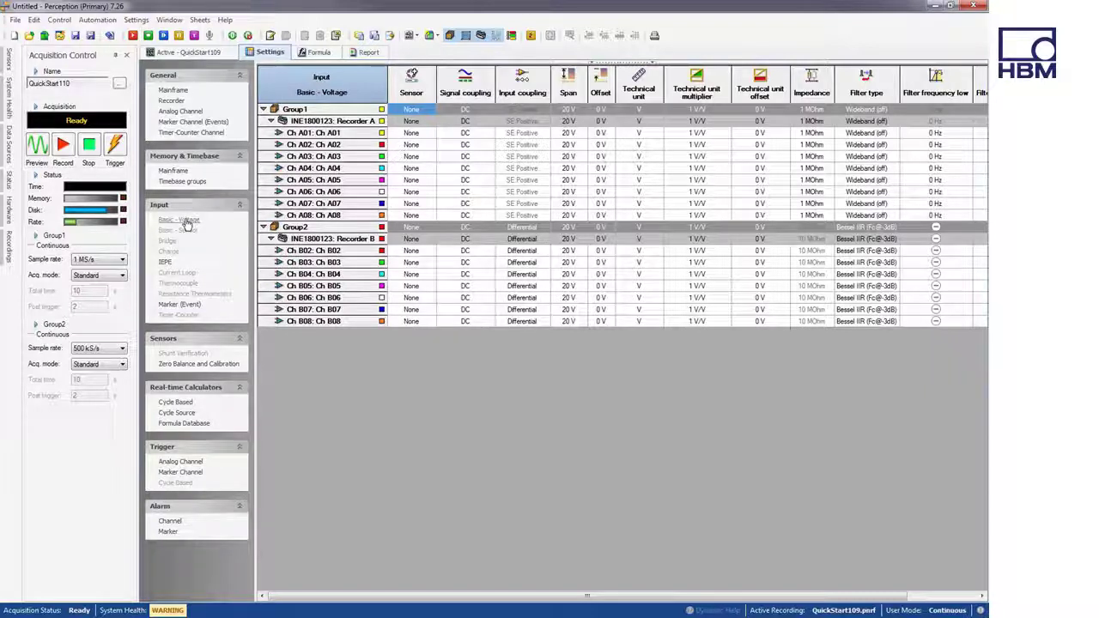
pyautogui.click(432, 139)
pyautogui.click(425, 134)
pyautogui.moveTo(423, 175)
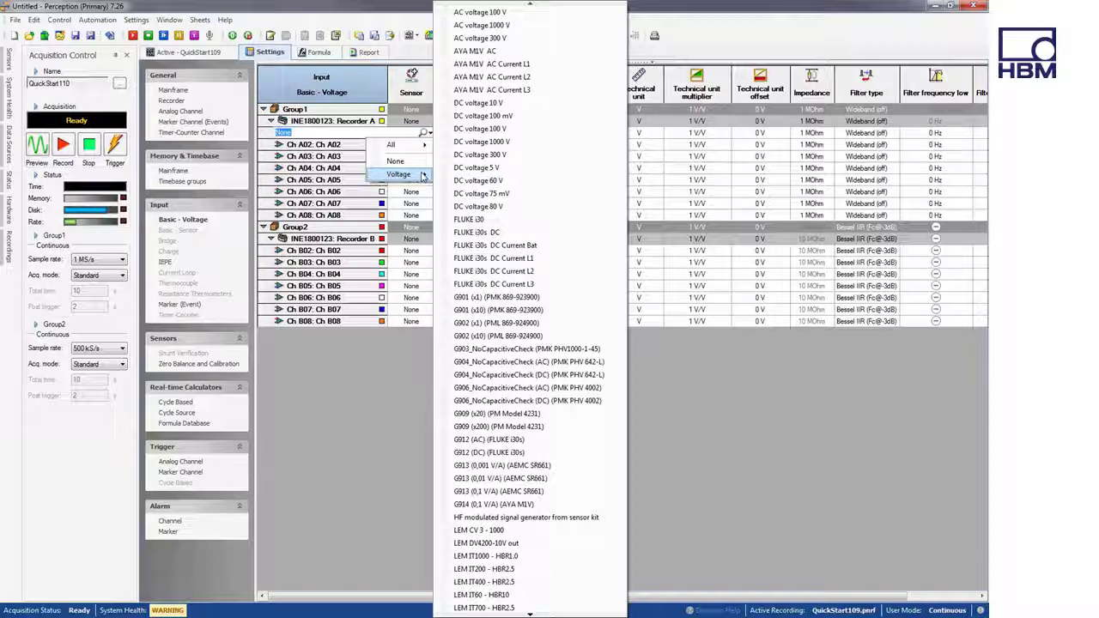
pyautogui.click(394, 375)
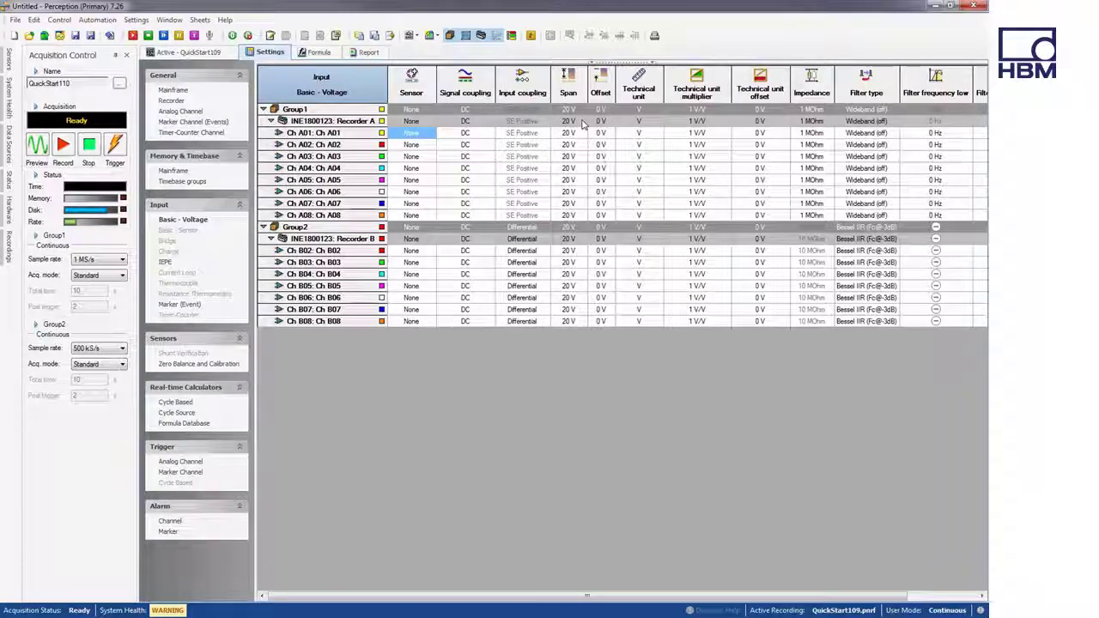
# Step: Set the Recorder A channels' input span to 100 V
pyautogui.click(581, 122)
pyautogui.click(582, 122)
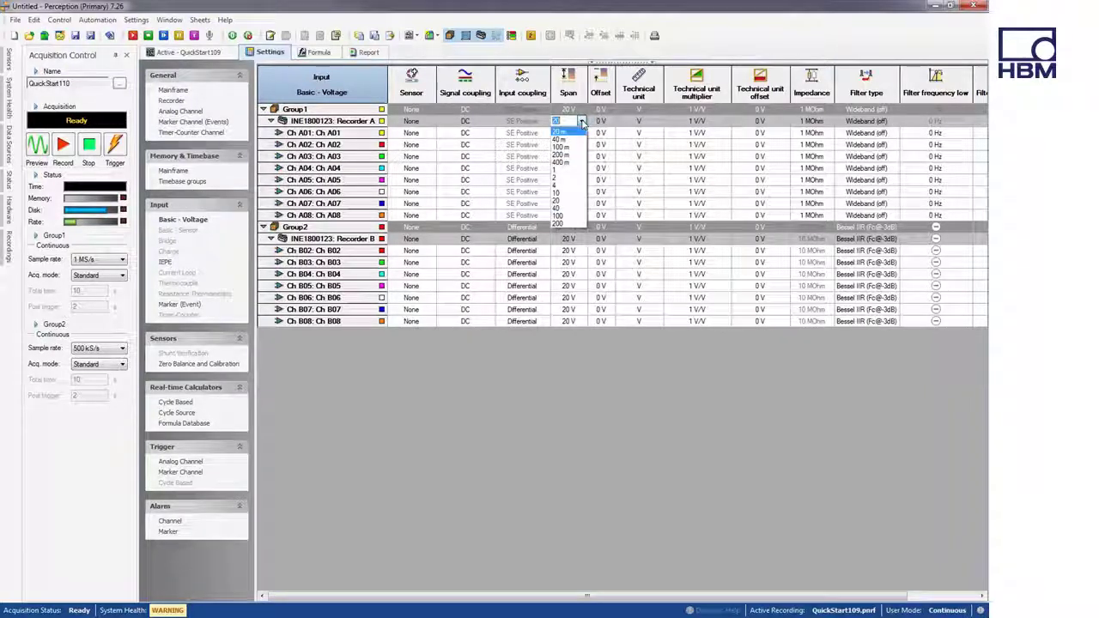
pyautogui.click(568, 218)
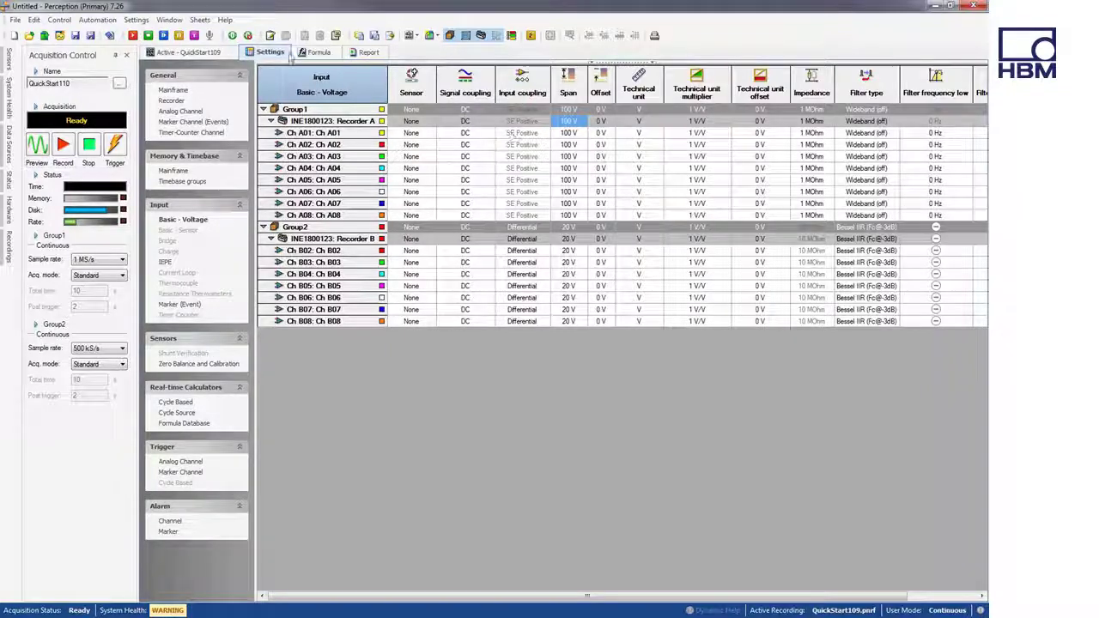
# Step: Show the QuickStart109 waveforms, run a brief live preview, then stop it
pyautogui.click(220, 54)
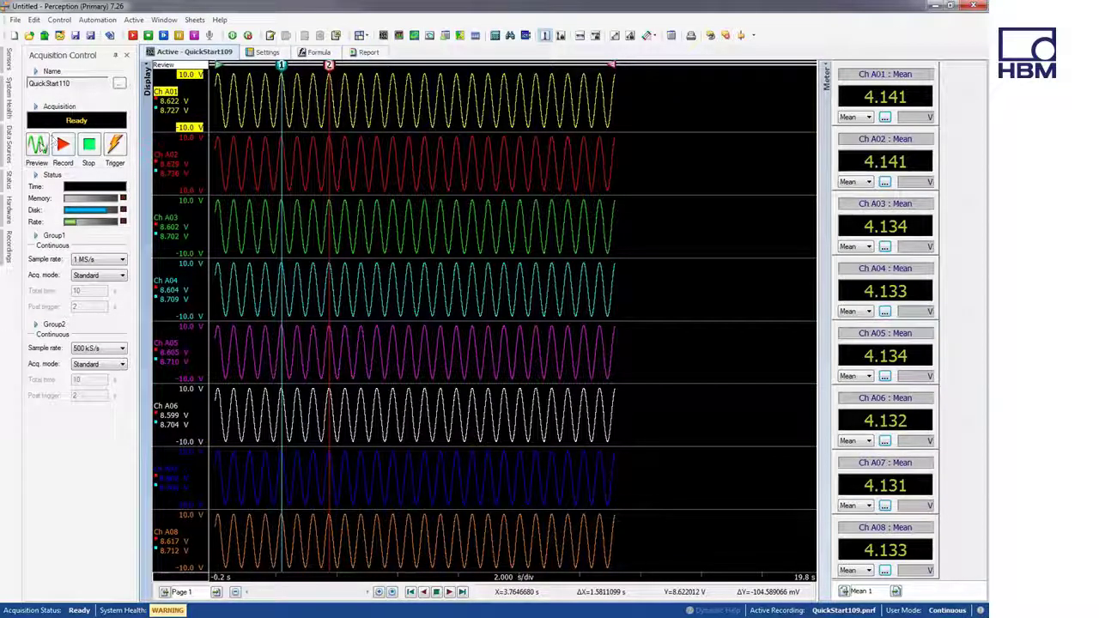
pyautogui.click(38, 145)
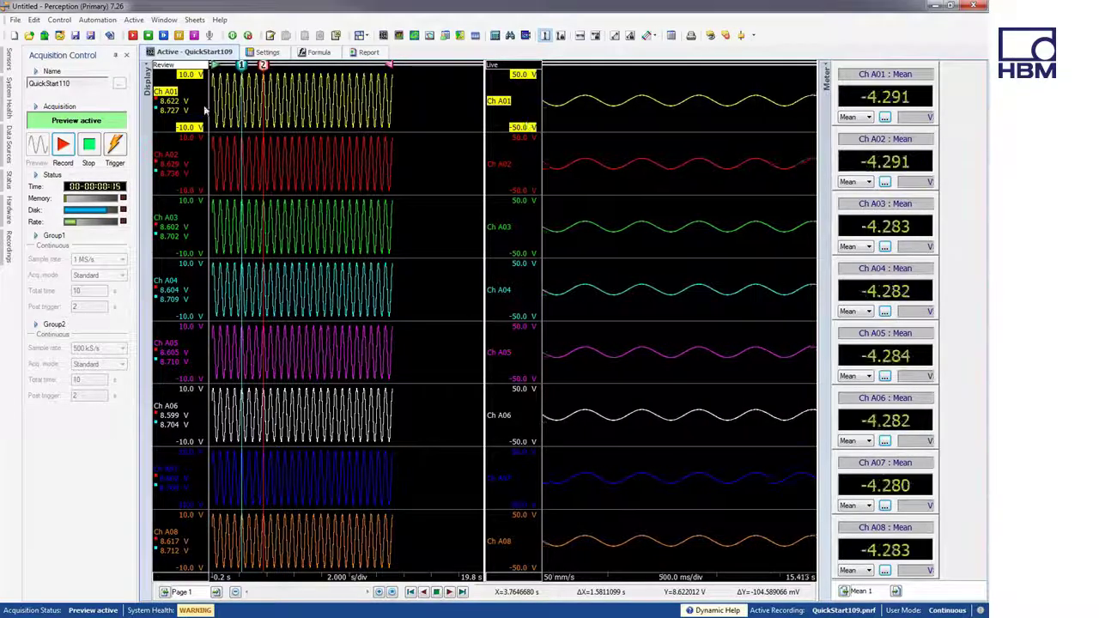
pyautogui.click(89, 146)
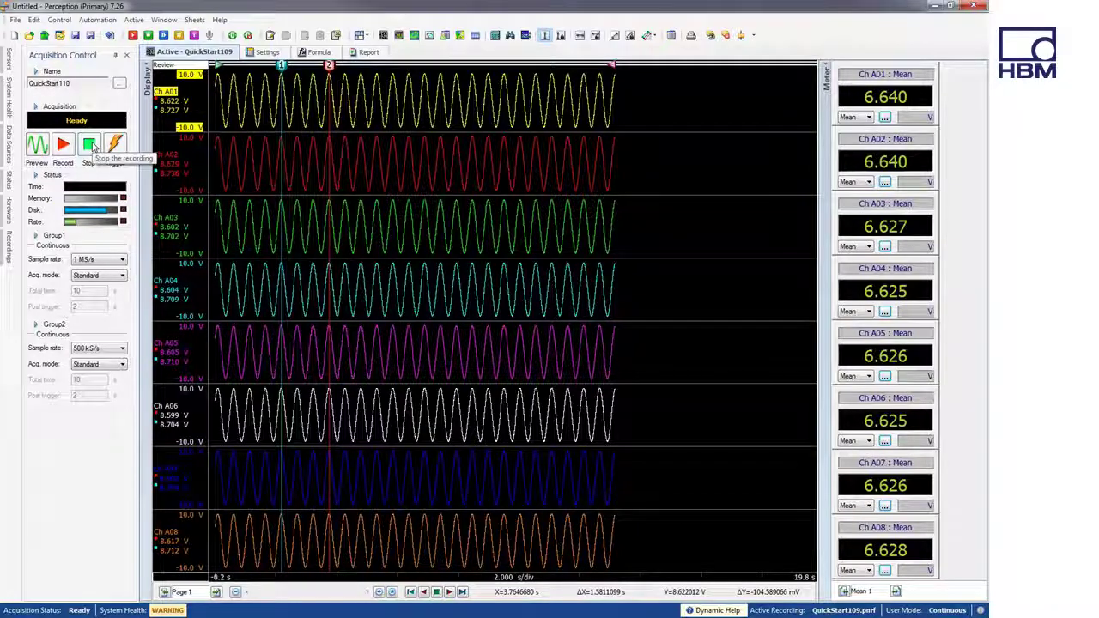
# Step: Start saving the virtual workbench under a new name, then cancel
pyautogui.click(16, 20)
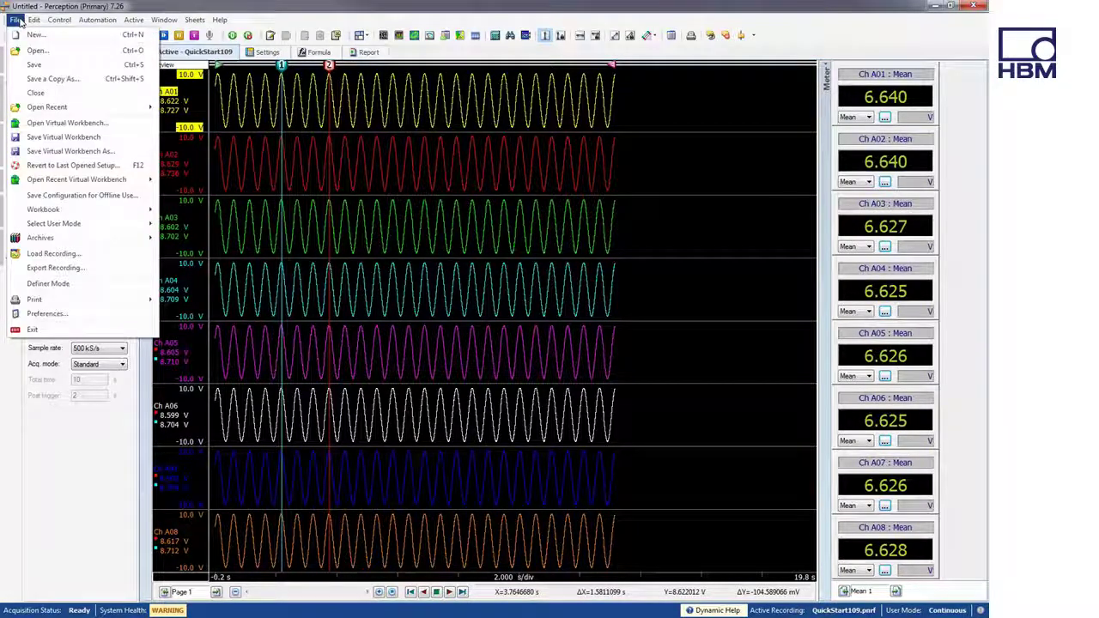
pyautogui.click(64, 152)
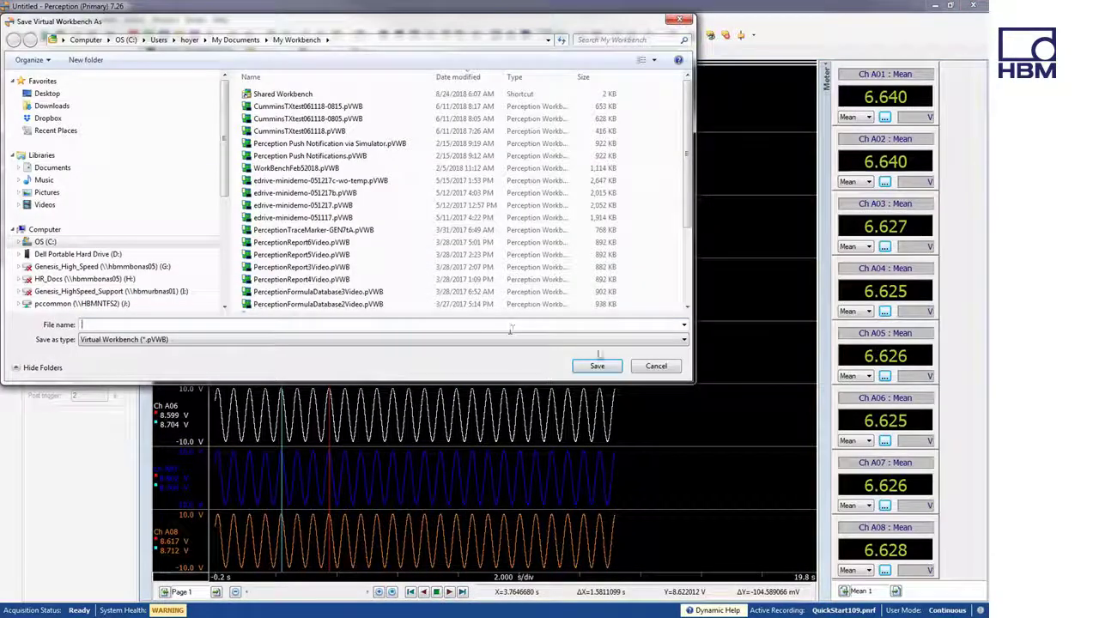
pyautogui.click(656, 367)
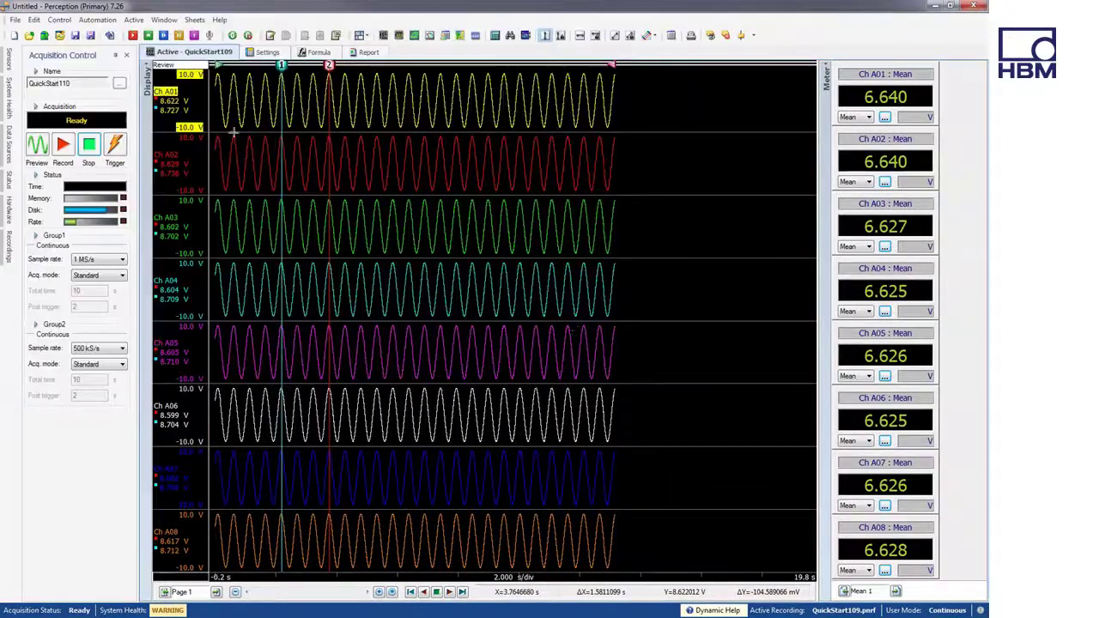
# Step: Open a virtual workbench, filtered to VWB out of an Experiment, choosing C:\Instrument Recordings\QuickStart108.pnrf
pyautogui.click(15, 18)
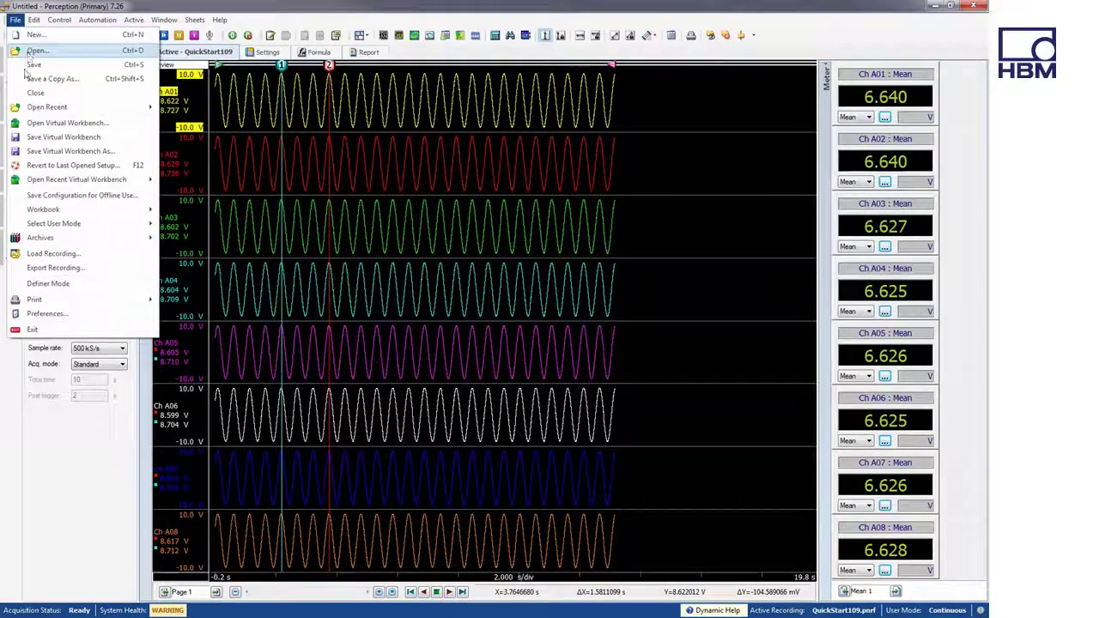
pyautogui.click(48, 129)
pyautogui.click(612, 347)
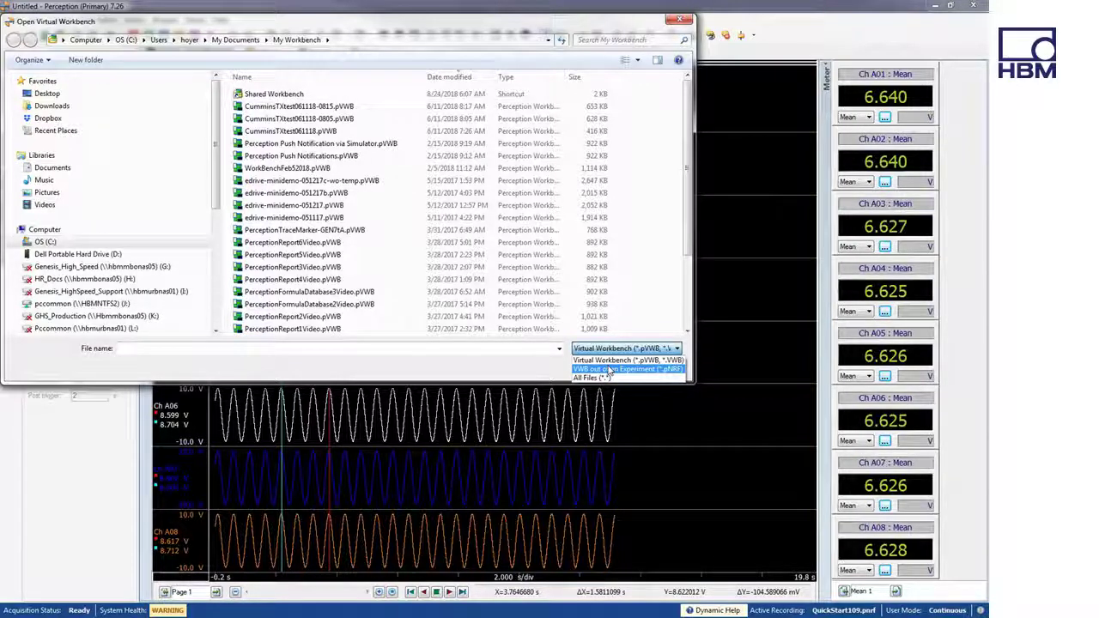
pyautogui.click(608, 370)
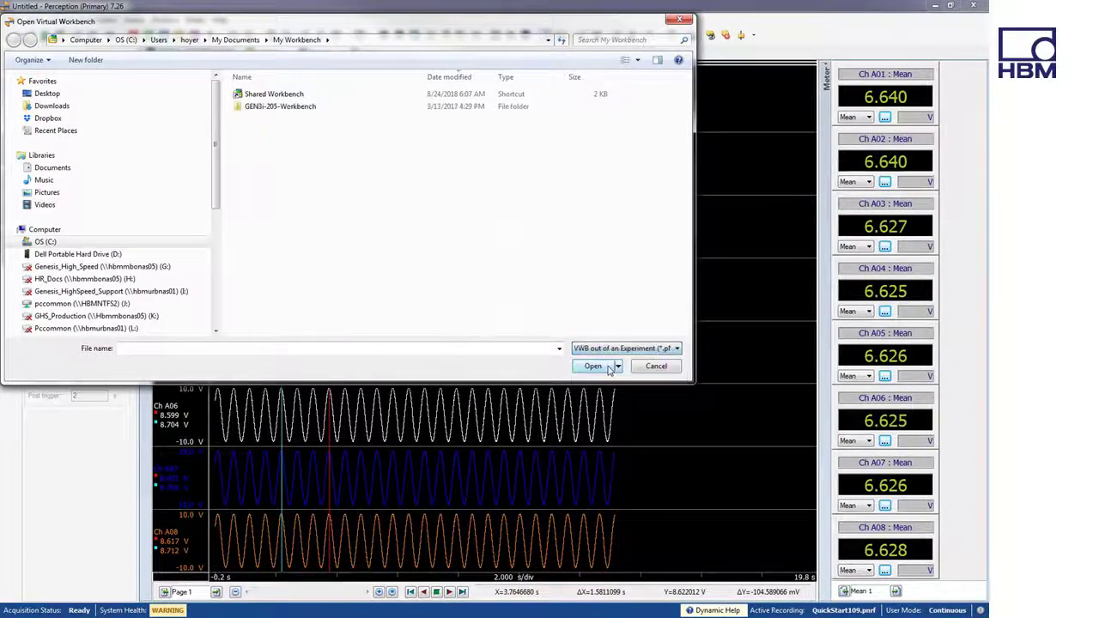
pyautogui.click(15, 243)
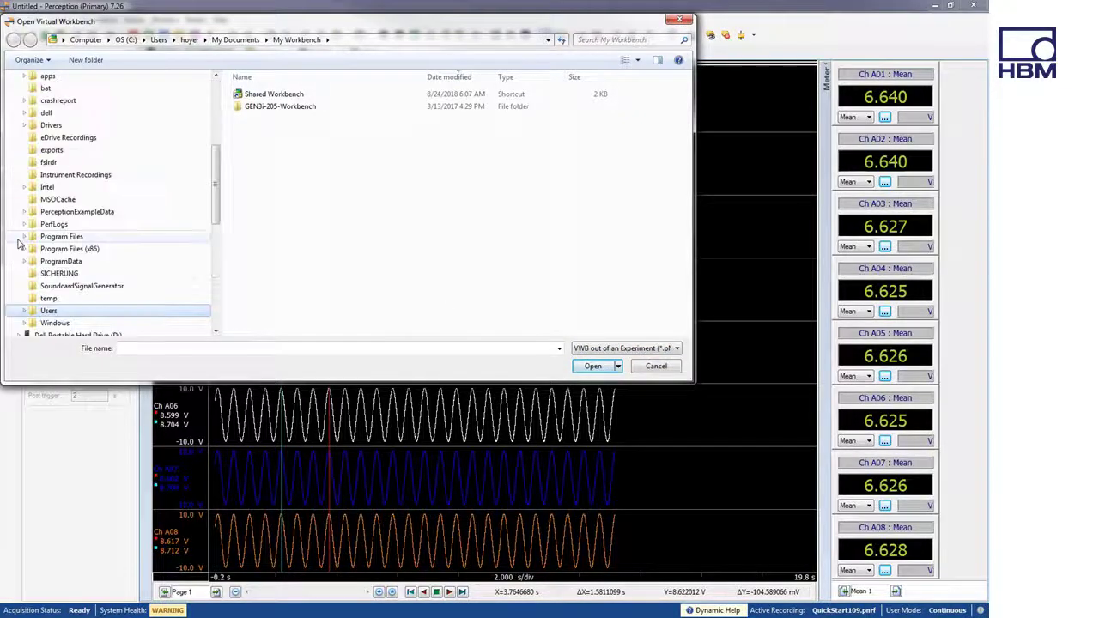
pyautogui.click(47, 174)
pyautogui.click(268, 108)
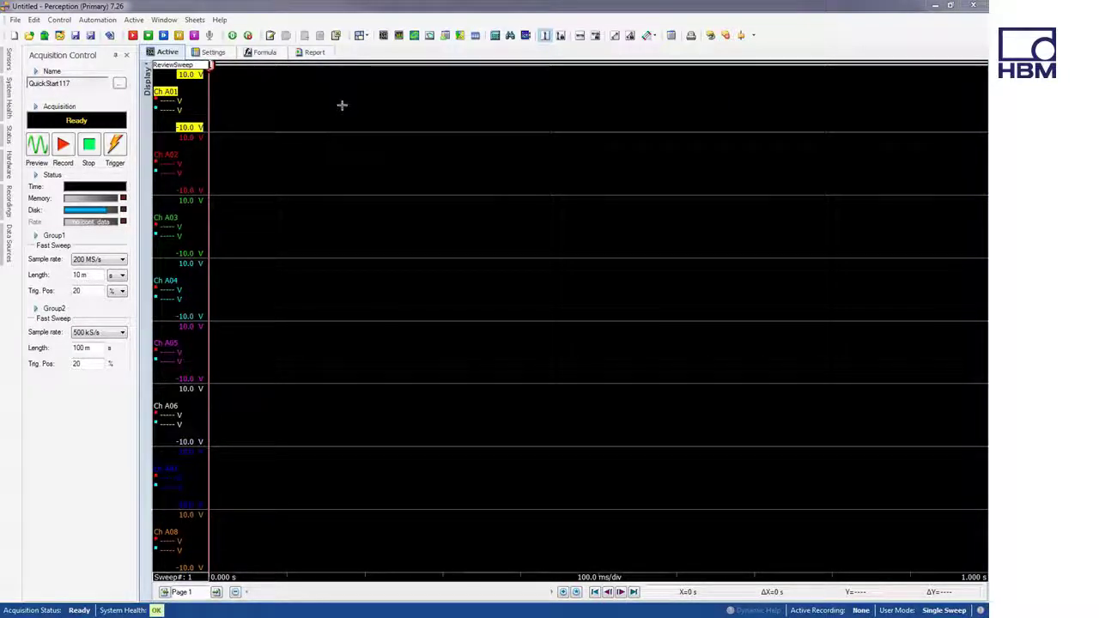
# Step: Show the loaded workbench's Settings sheet with its mainframe settings
pyautogui.click(221, 54)
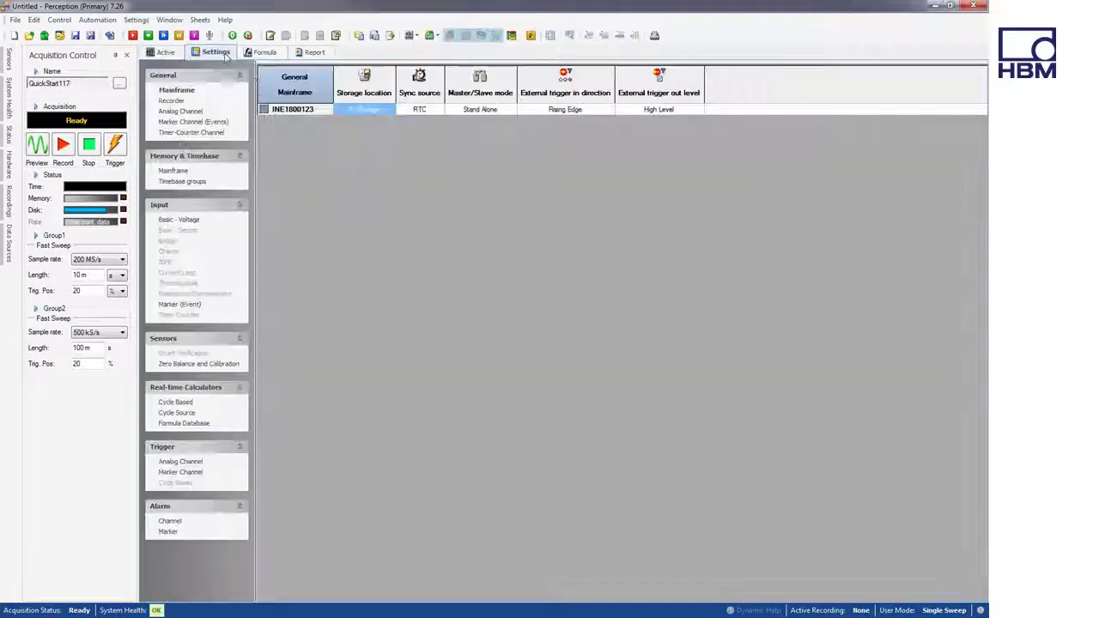
# Step: Check the analog channel triggers, then record sweep QuickStart117 and fit the time axis to its triangle waveforms
pyautogui.click(180, 462)
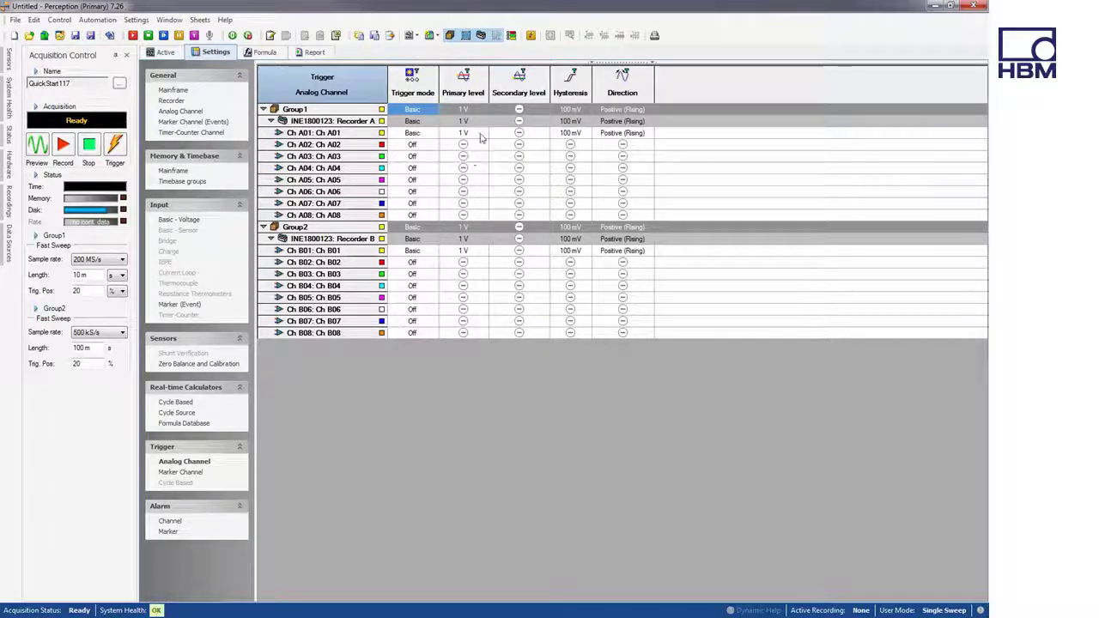
pyautogui.click(167, 52)
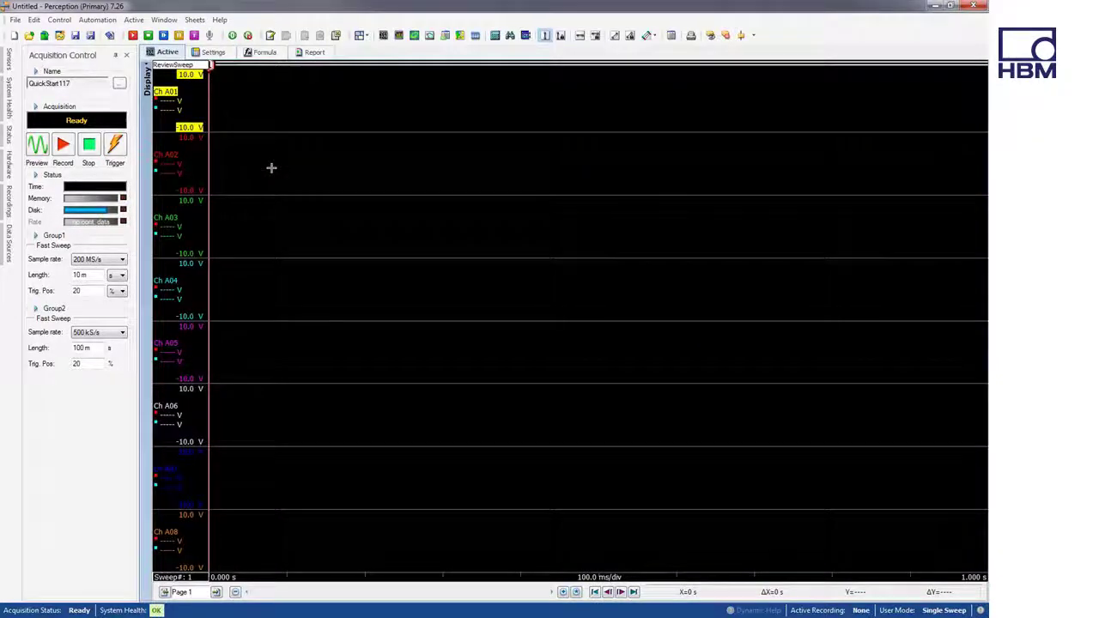
pyautogui.click(65, 146)
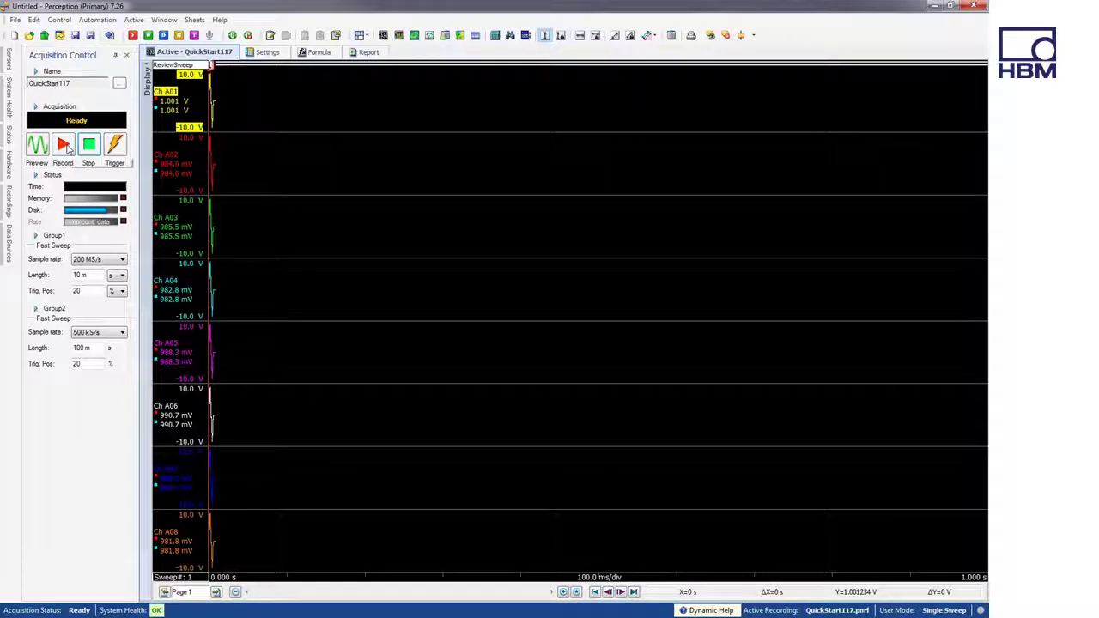
pyautogui.click(577, 593)
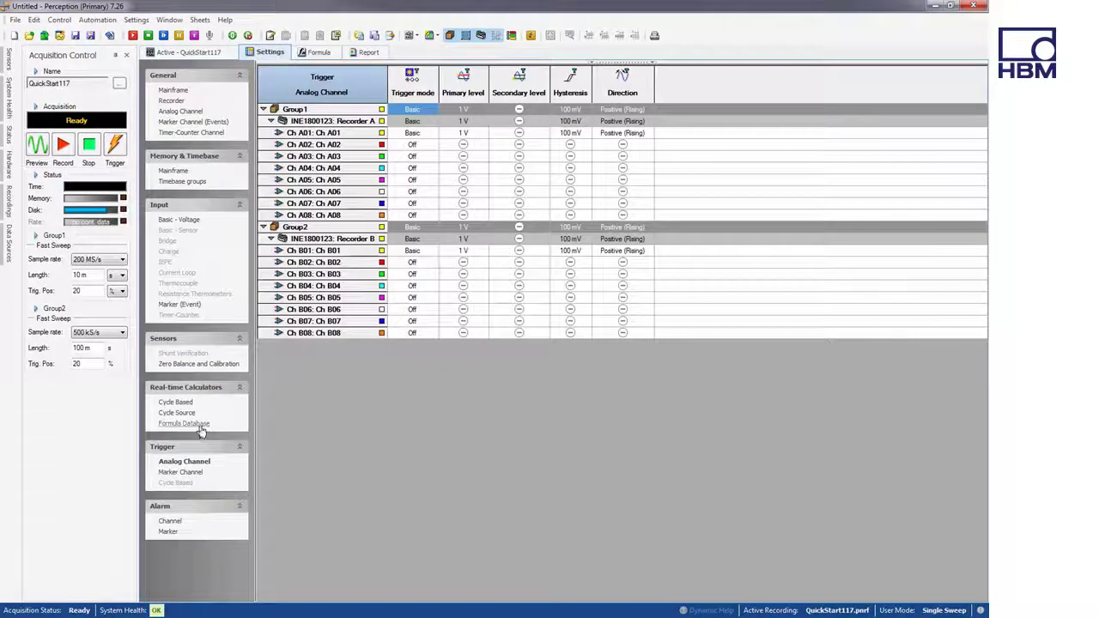
# Step: Show the timebase groups with sweep trigger positions displayed in time
pyautogui.click(184, 181)
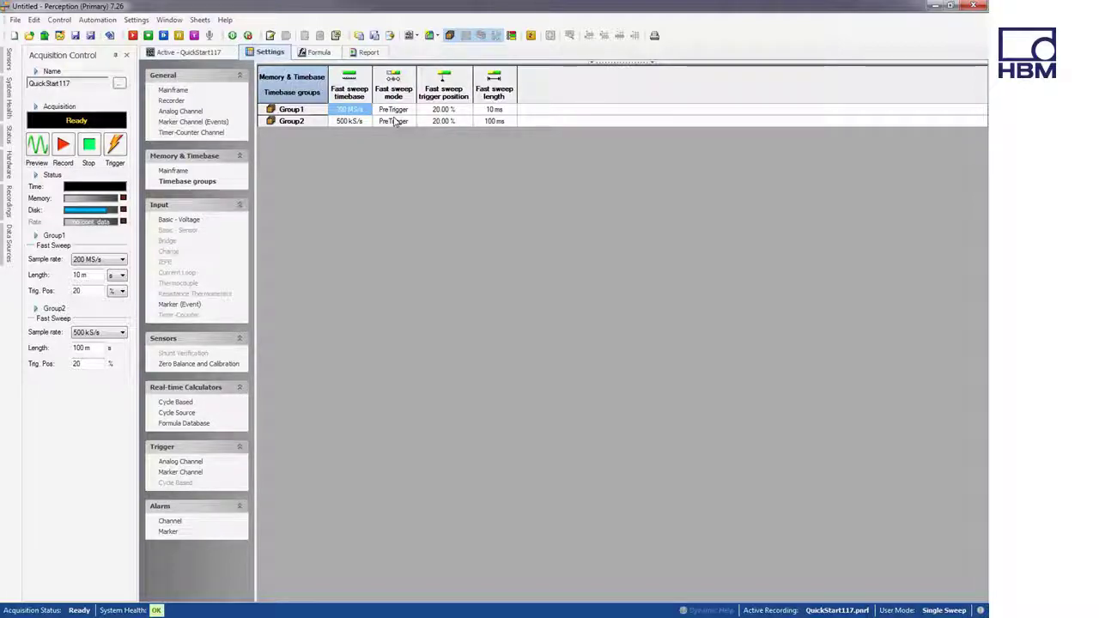
pyautogui.rightClick(458, 91)
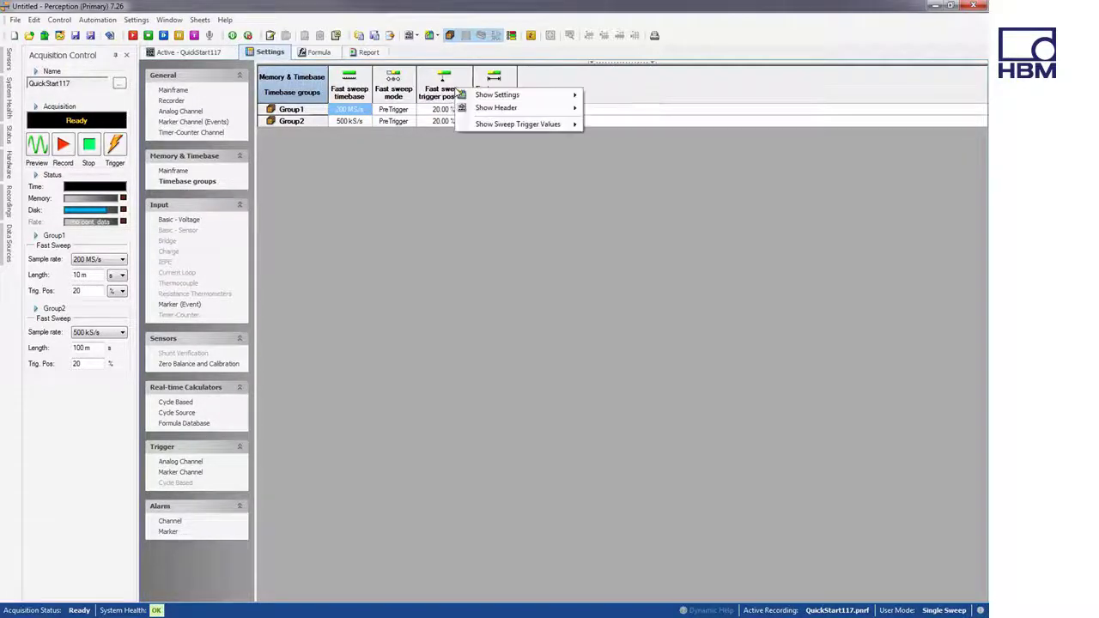
pyautogui.moveTo(464, 96)
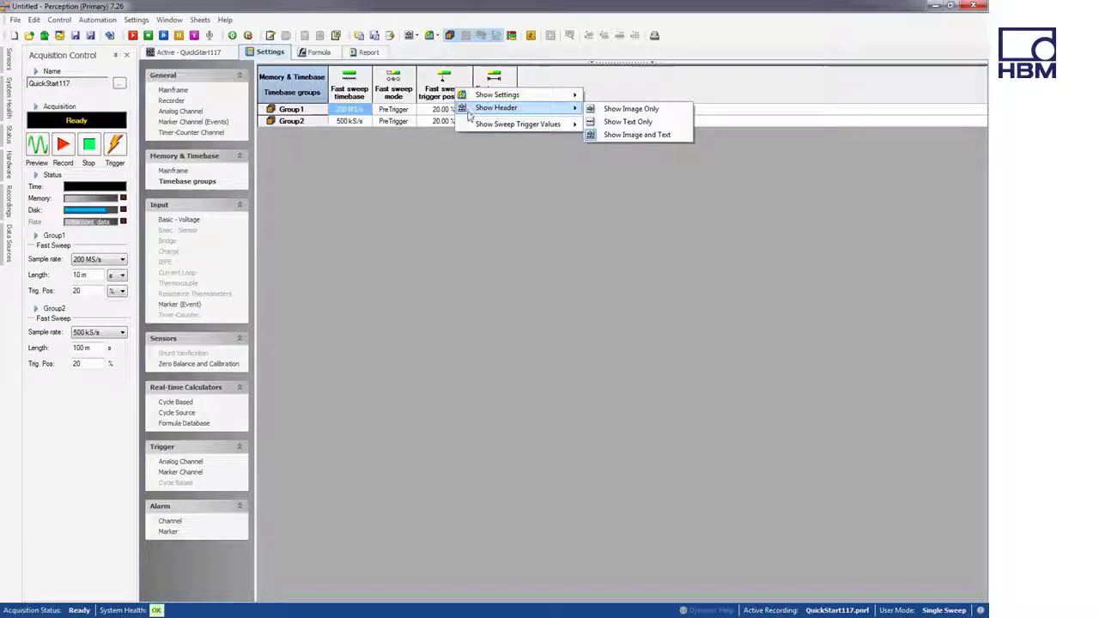
pyautogui.moveTo(481, 125)
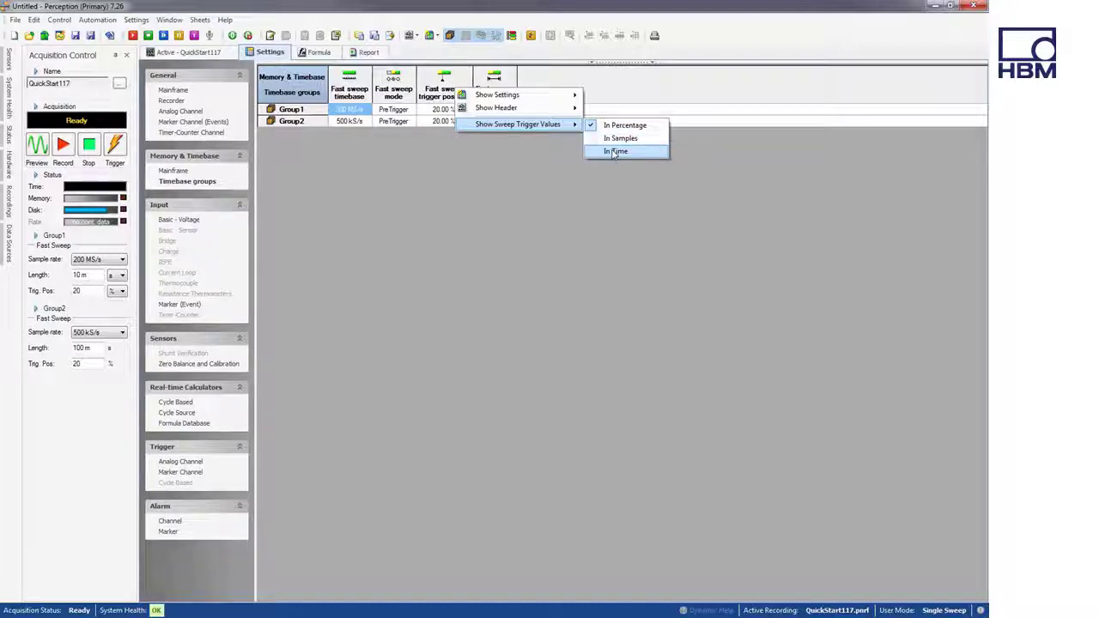
pyautogui.click(615, 152)
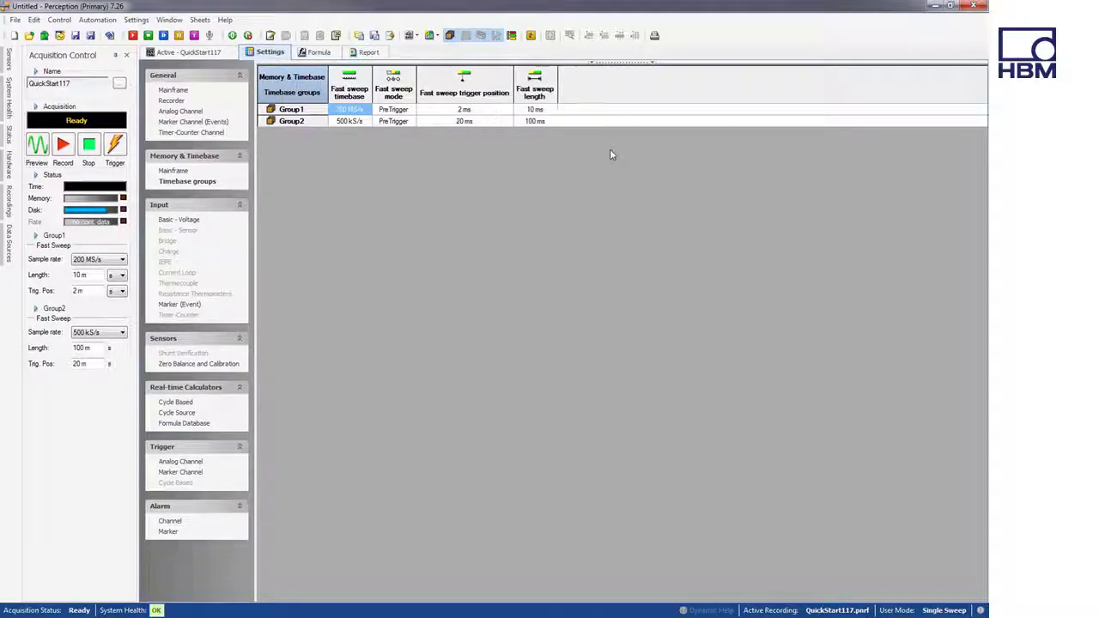
# Step: Set Group1's trigger position to 1m (1 ms)
pyautogui.click(483, 114)
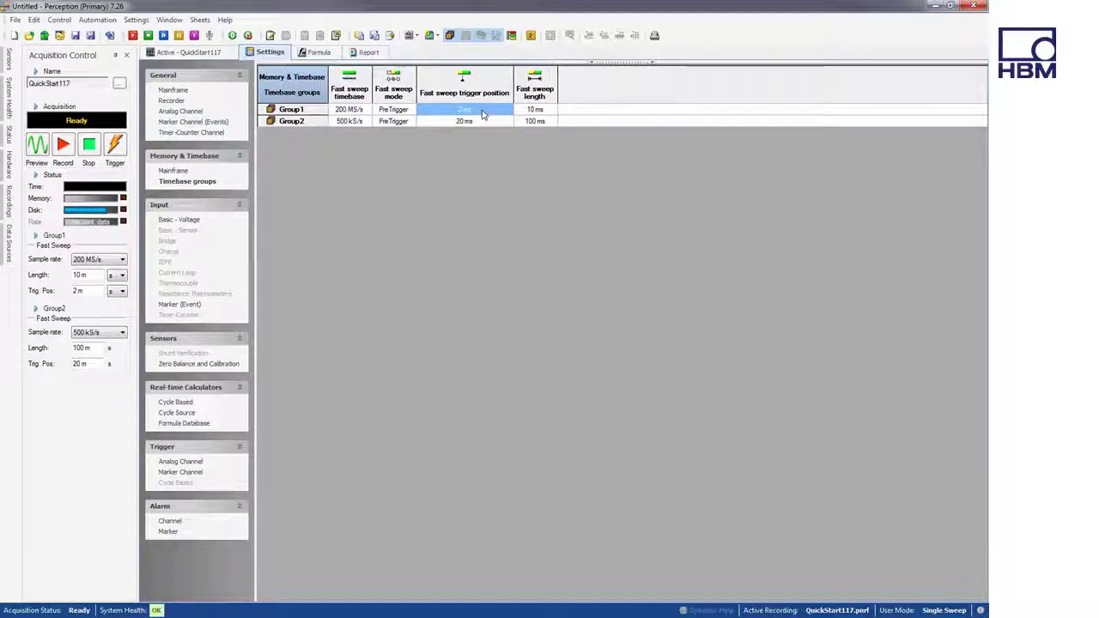
pyautogui.write('1m')
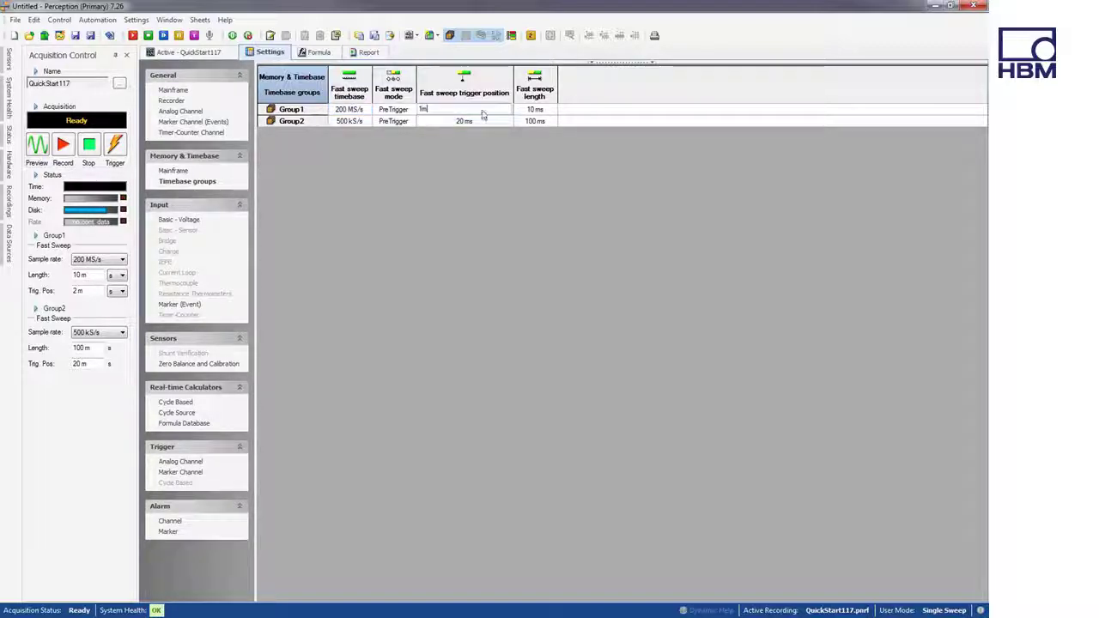
pyautogui.press('Return')
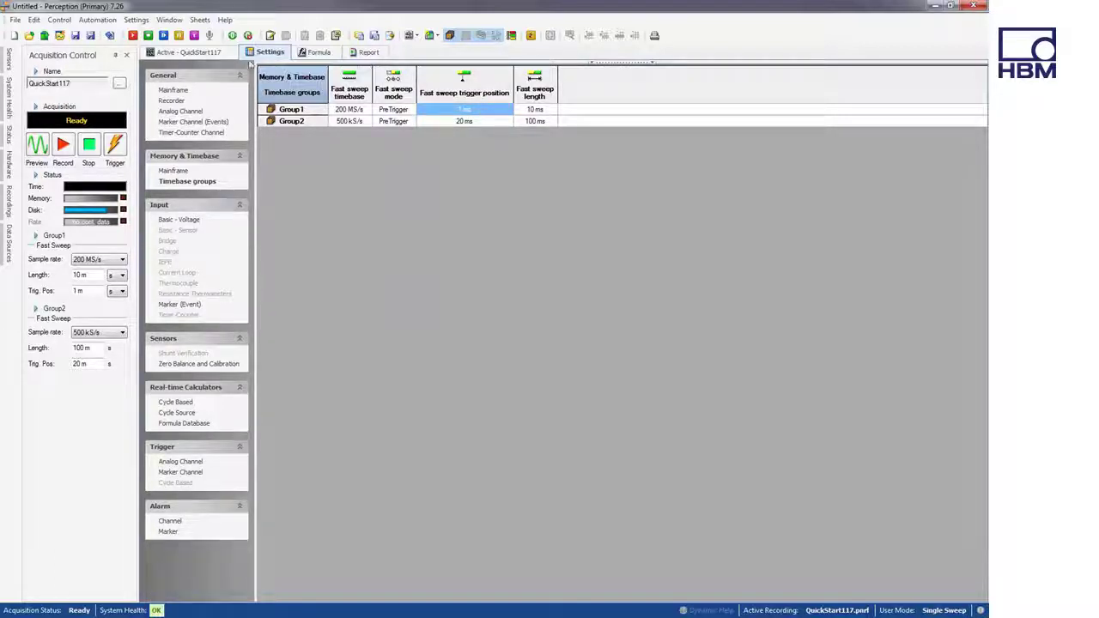
# Step: Return to the QuickStart117 waveforms and move cursors 1 and 2 to measure their time gap
pyautogui.click(214, 53)
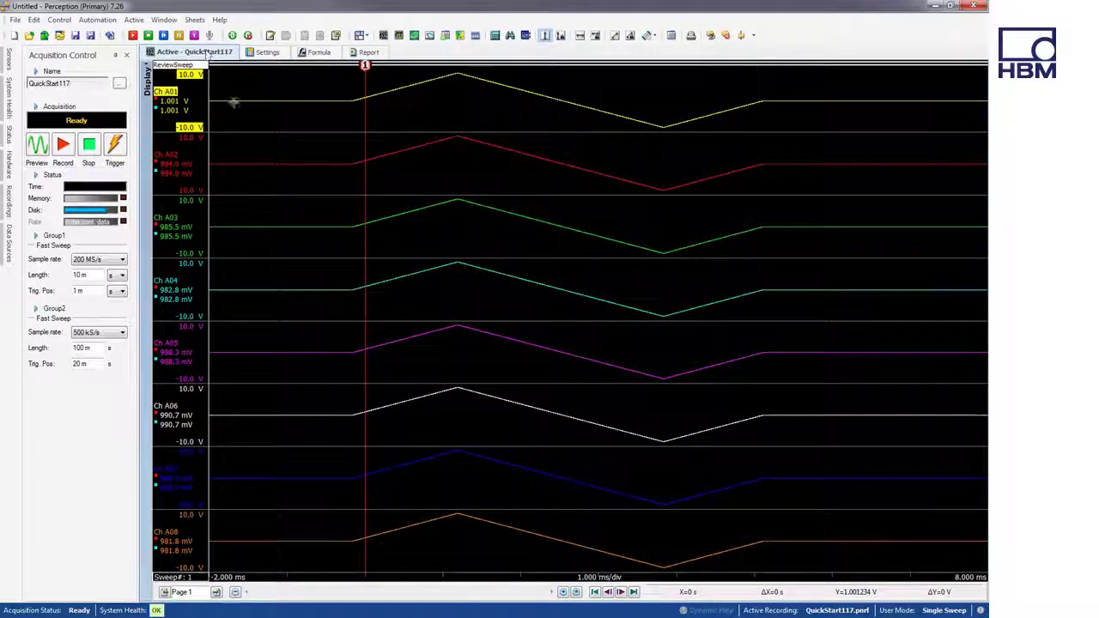
pyautogui.moveTo(363, 179); pyautogui.dragTo(482, 180)
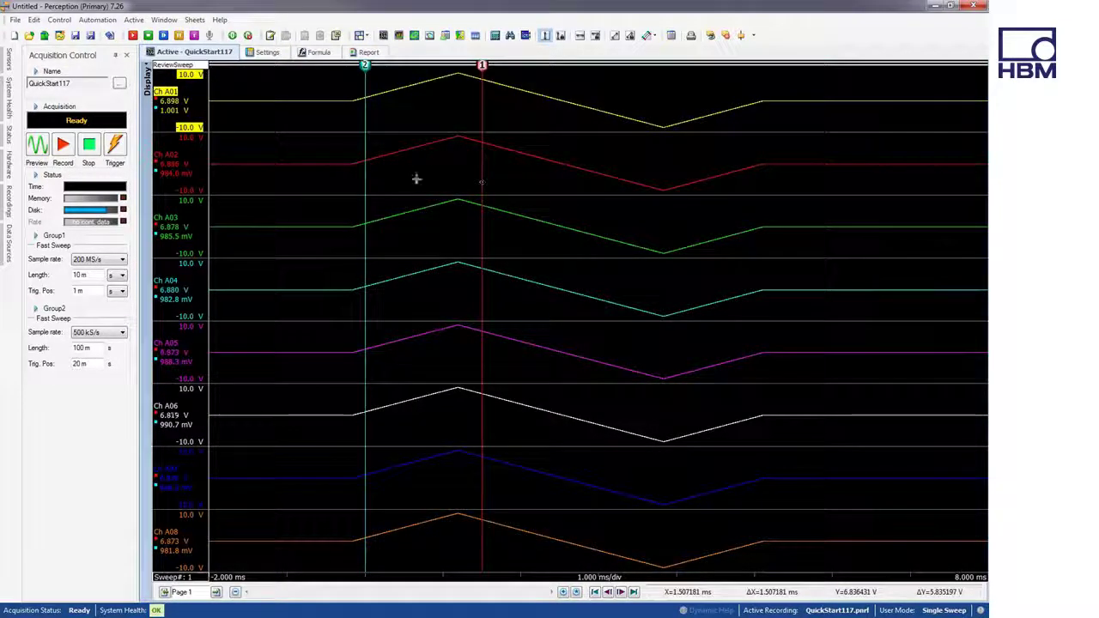
pyautogui.moveTo(368, 180); pyautogui.dragTo(530, 180)
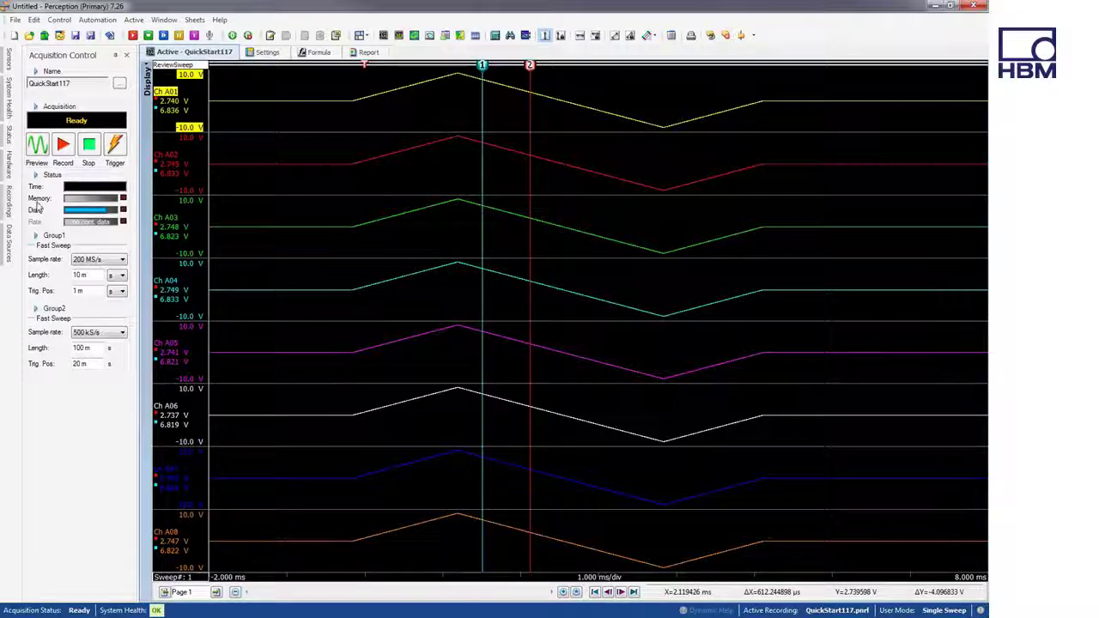
# Step: Record QuickStart118 and autoscale its time axis to -1 to 9 ms
pyautogui.click(58, 147)
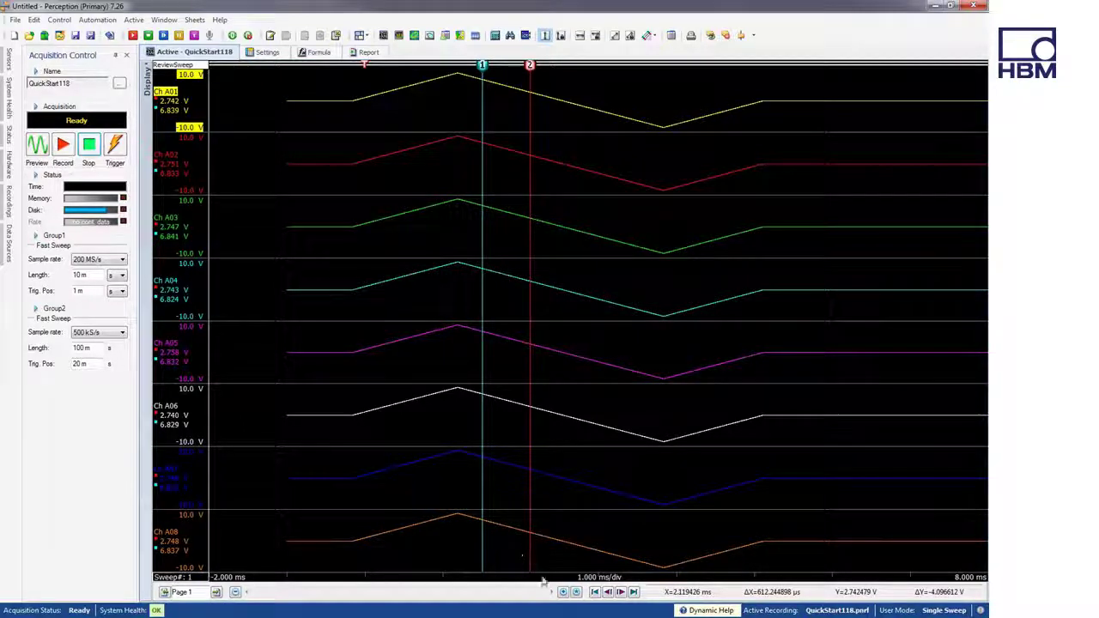
pyautogui.click(576, 593)
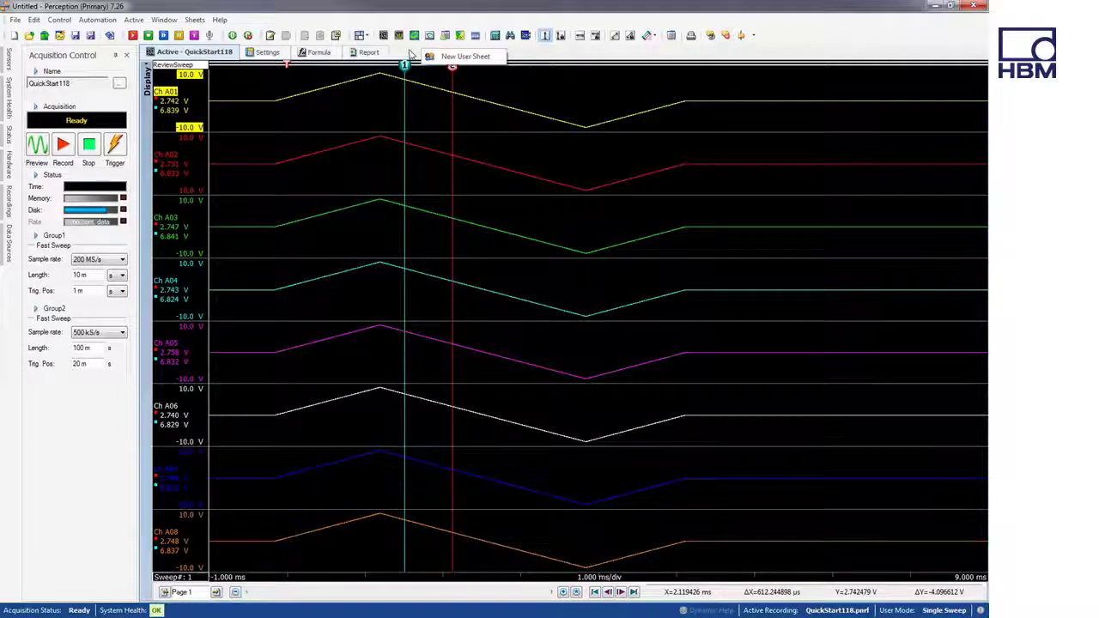
# Step: Create a new user sheet and dock the Data Sources panel below Acquisition Control
pyautogui.click(443, 58)
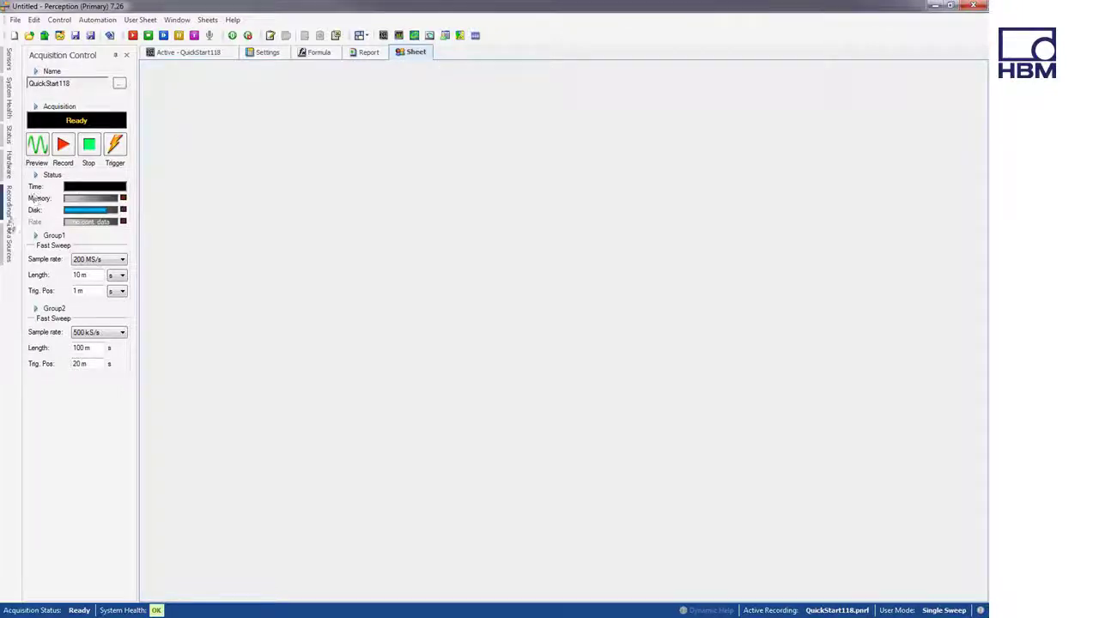
pyautogui.click(9, 243)
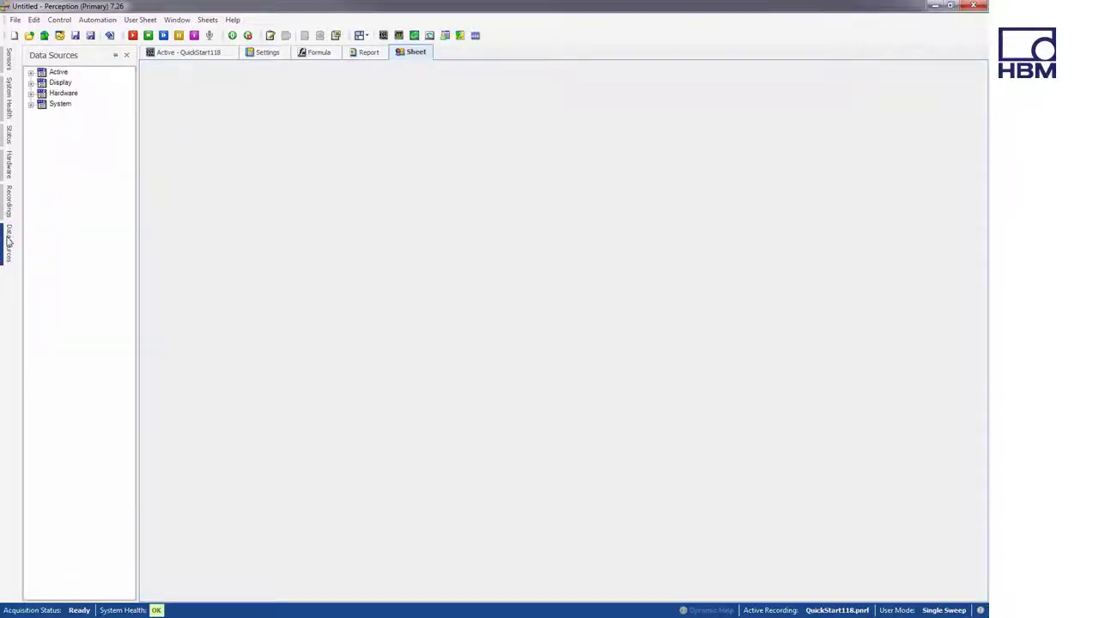
pyautogui.click(115, 57)
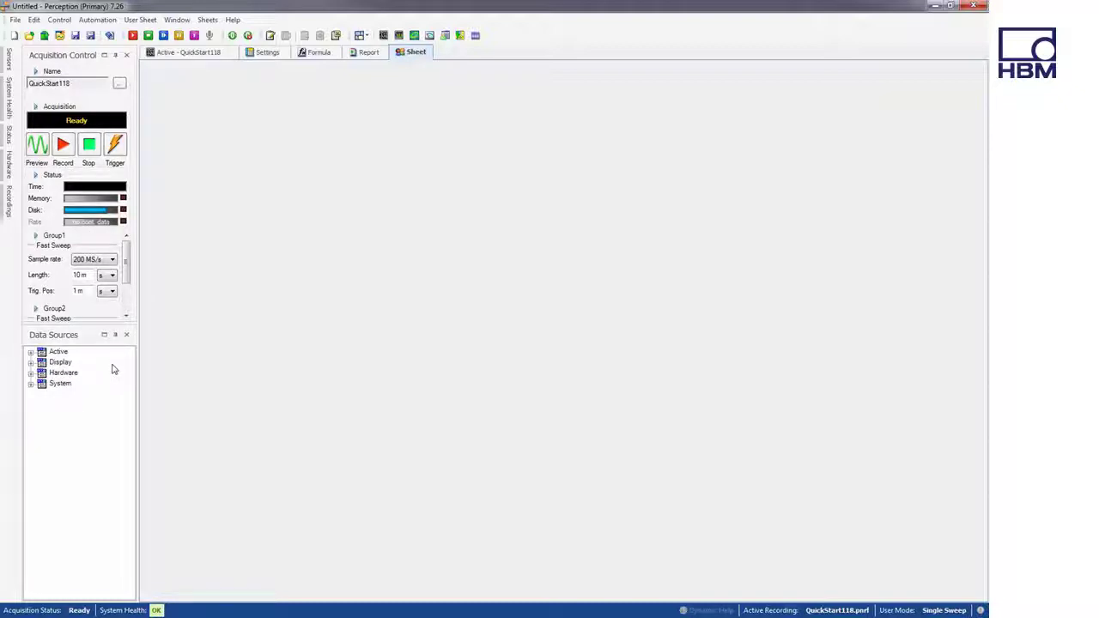
# Step: Drag Active > Group1 > Recorder_A onto the sheet, checking both its waveform and event-channel pages
pyautogui.click(31, 352)
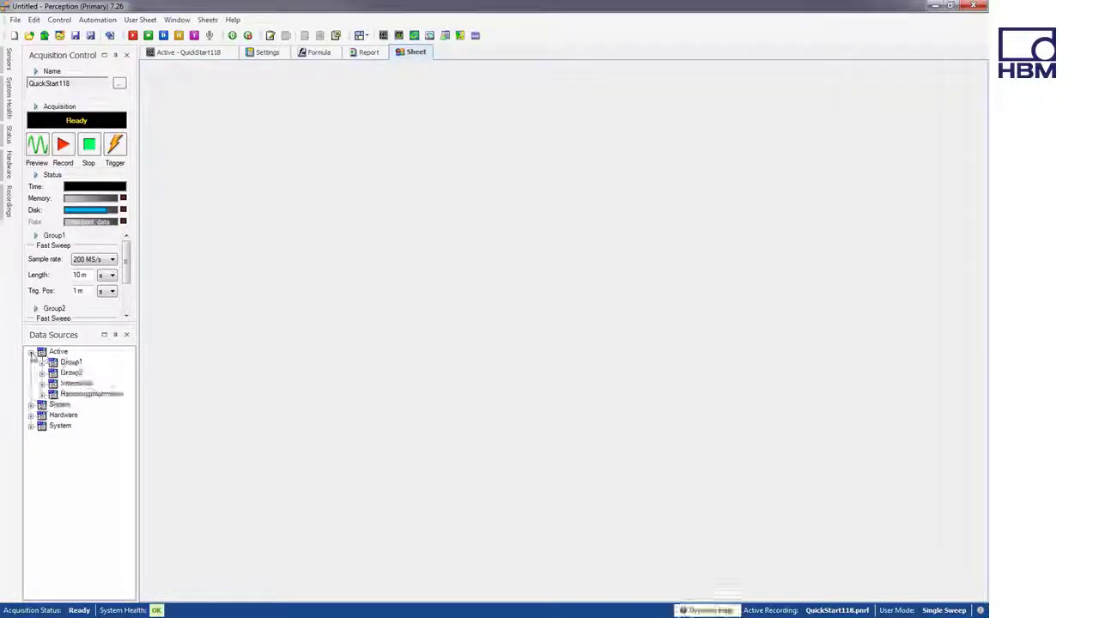
pyautogui.click(42, 362)
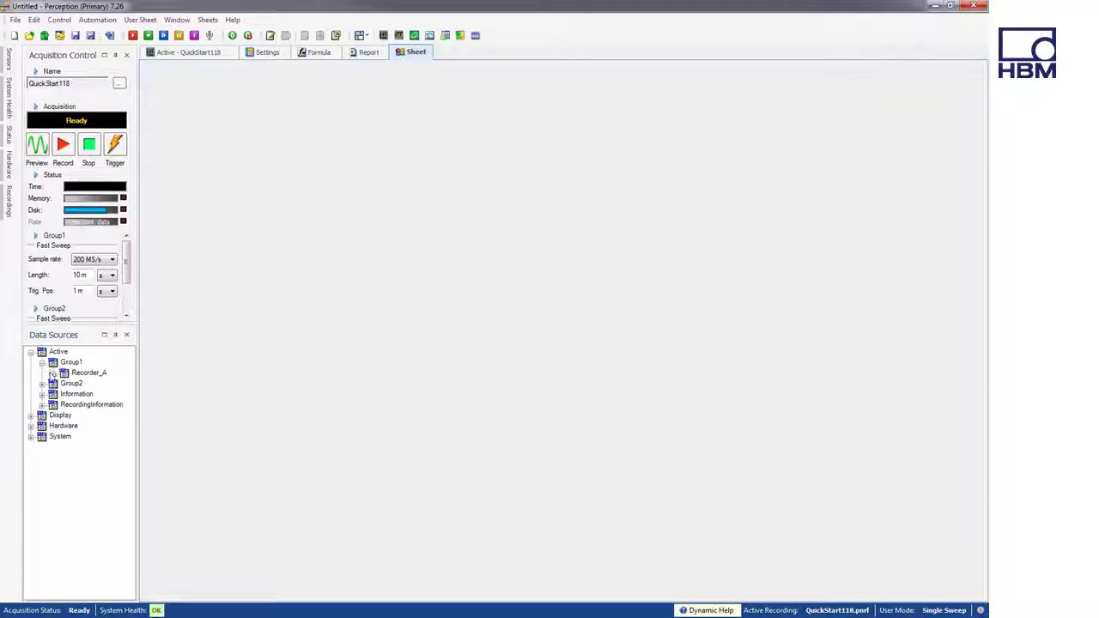
pyautogui.click(53, 373)
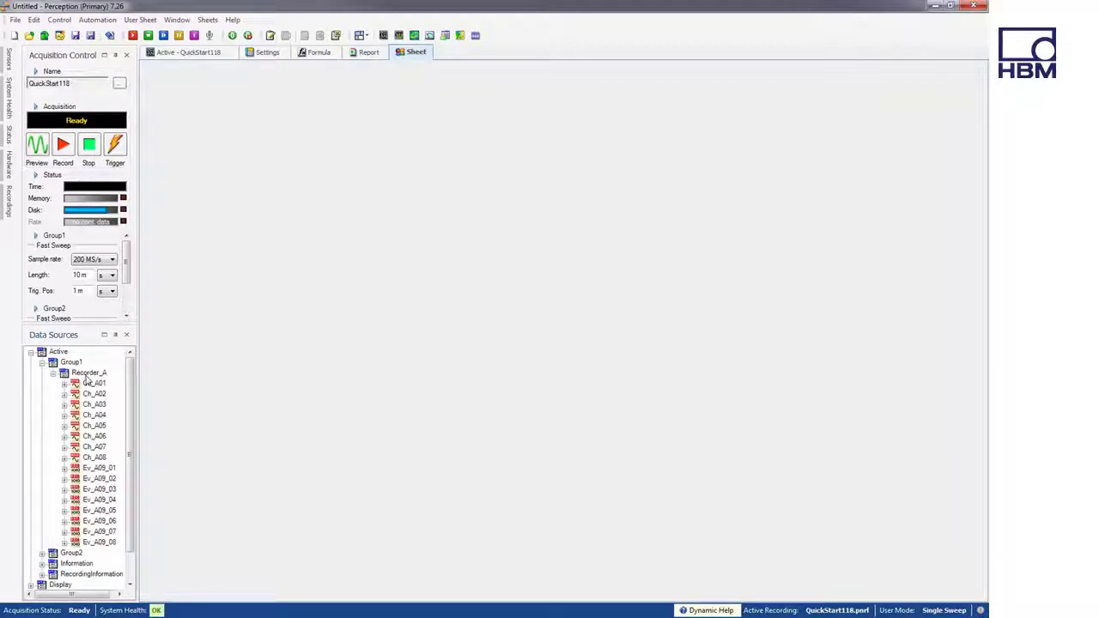
pyautogui.click(89, 374)
pyautogui.moveTo(160, 386); pyautogui.dragTo(226, 387)
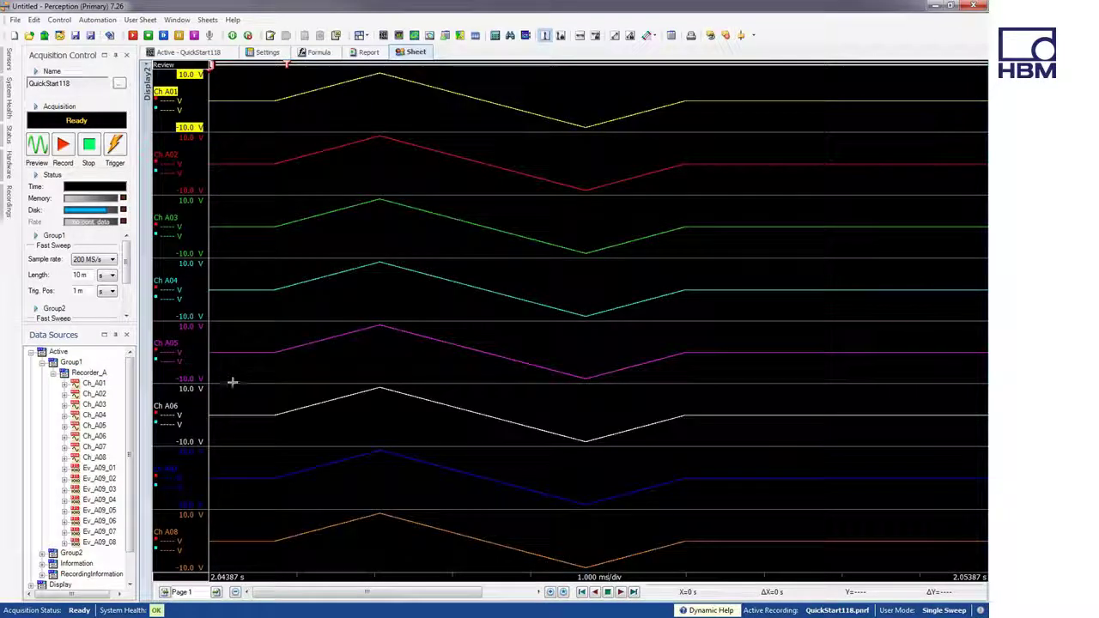
pyautogui.click(216, 592)
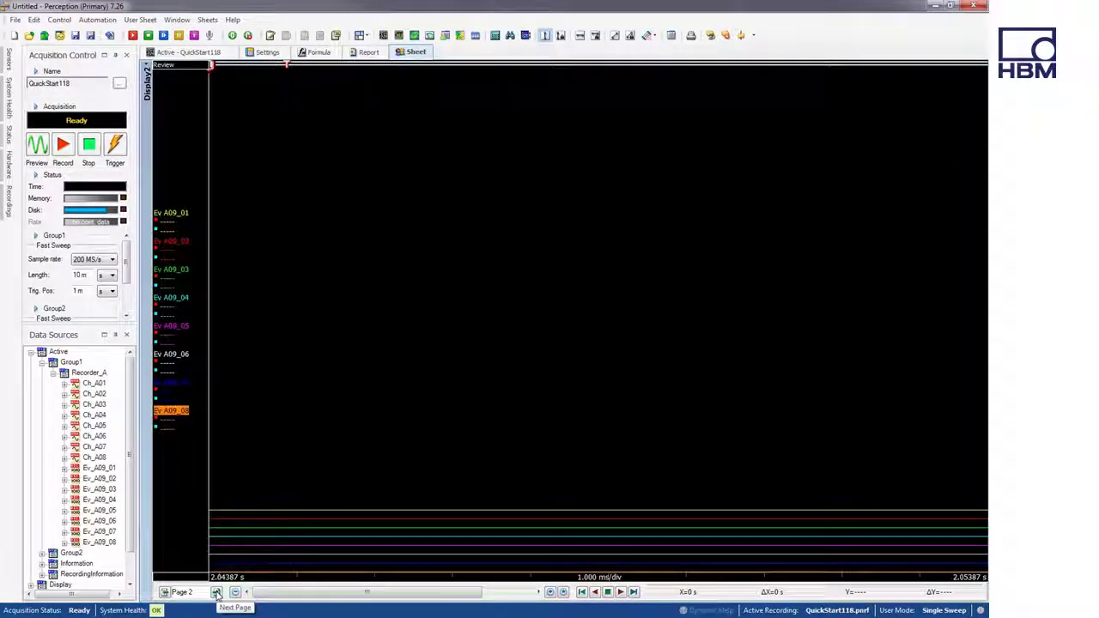
pyautogui.click(216, 592)
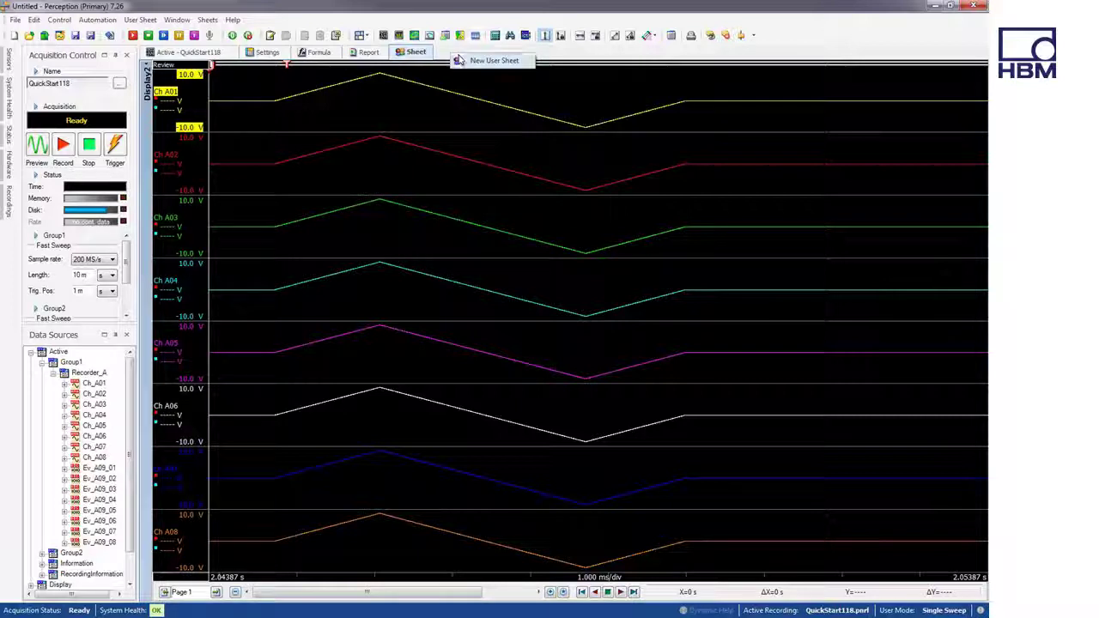
# Step: On a new Sheet_2, add a Ch A01 display, add Ch A02, and overlay both traces in one pane
pyautogui.click(464, 62)
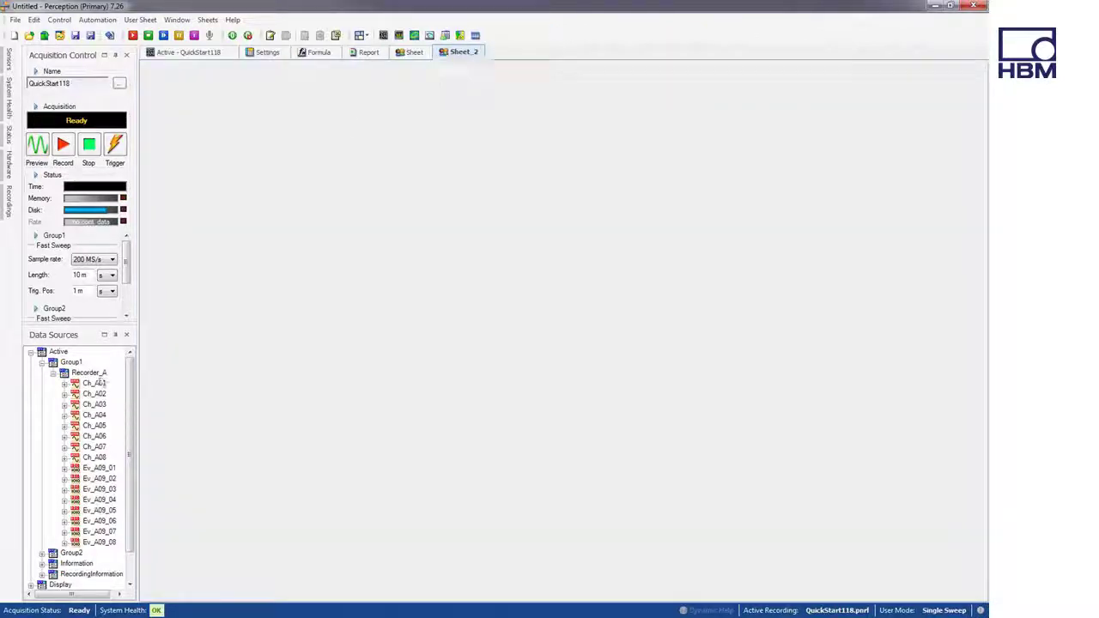
pyautogui.moveTo(146, 391); pyautogui.dragTo(249, 368)
pyautogui.click(87, 394)
pyautogui.moveTo(87, 394); pyautogui.dragTo(246, 387)
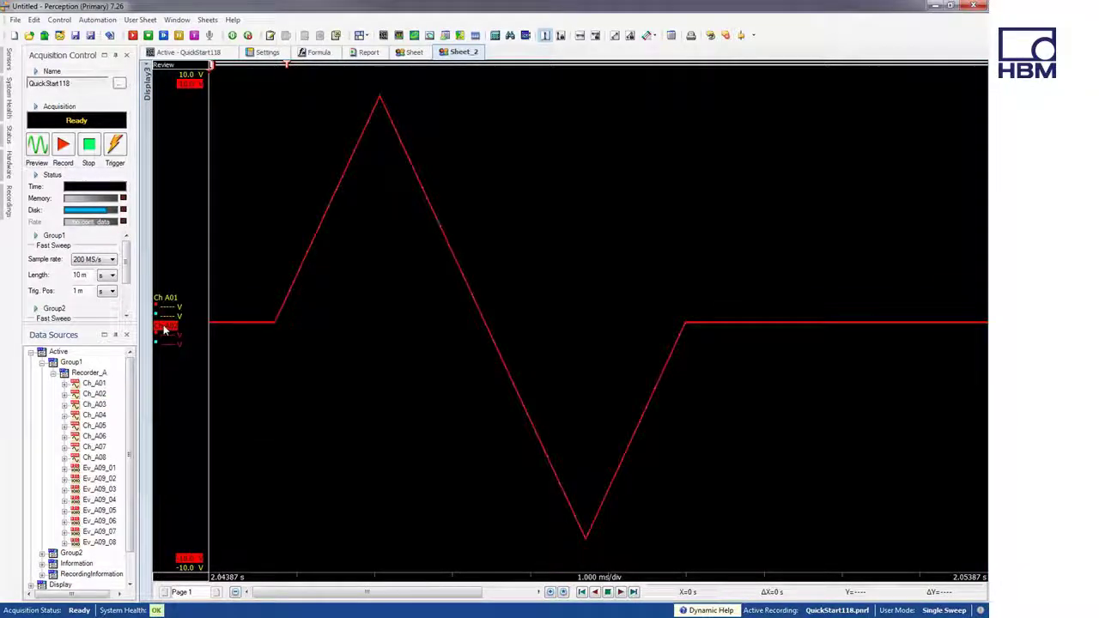
pyautogui.moveTo(167, 331); pyautogui.dragTo(172, 567)
pyautogui.moveTo(164, 453); pyautogui.dragTo(184, 267)
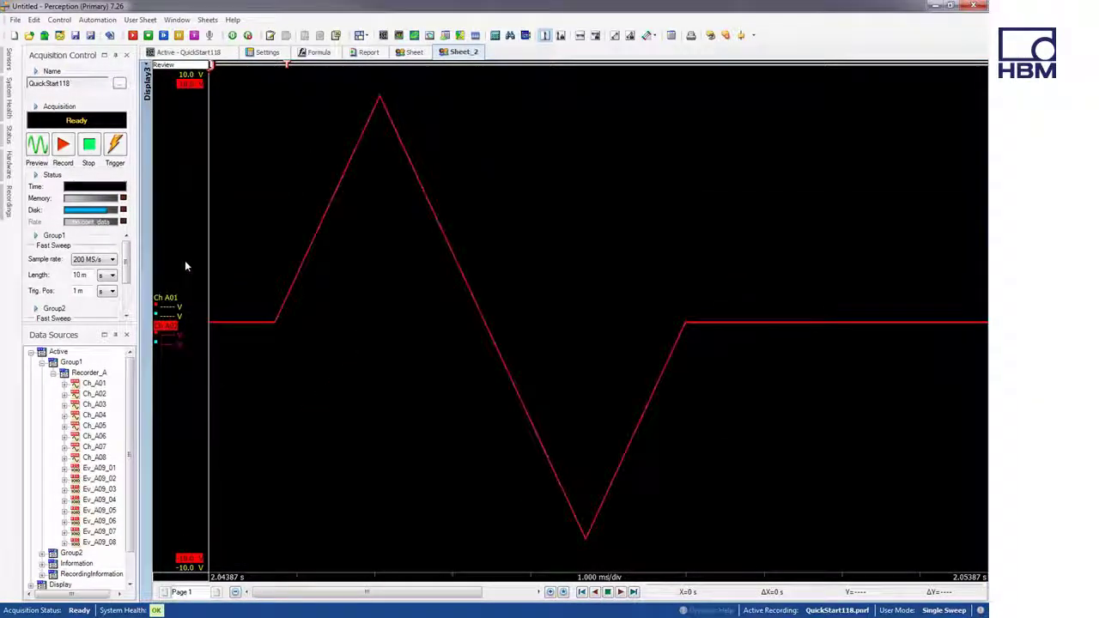
# Step: In Display Setup's Panes Setup, add a second pane and put Ch_A03 into it
pyautogui.rightClick(298, 369)
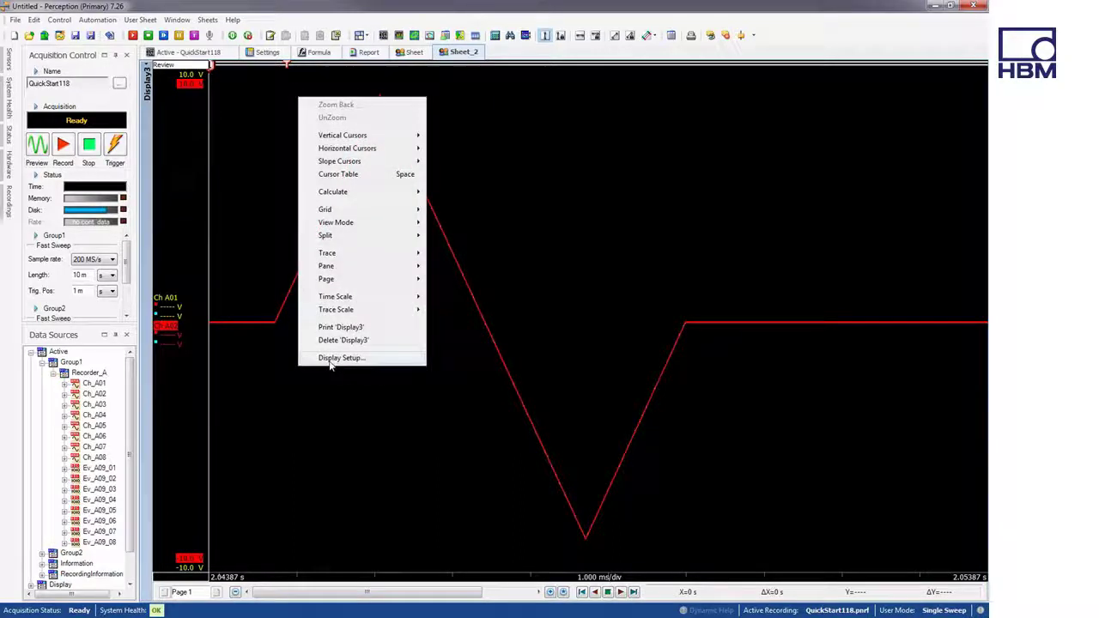
pyautogui.click(339, 357)
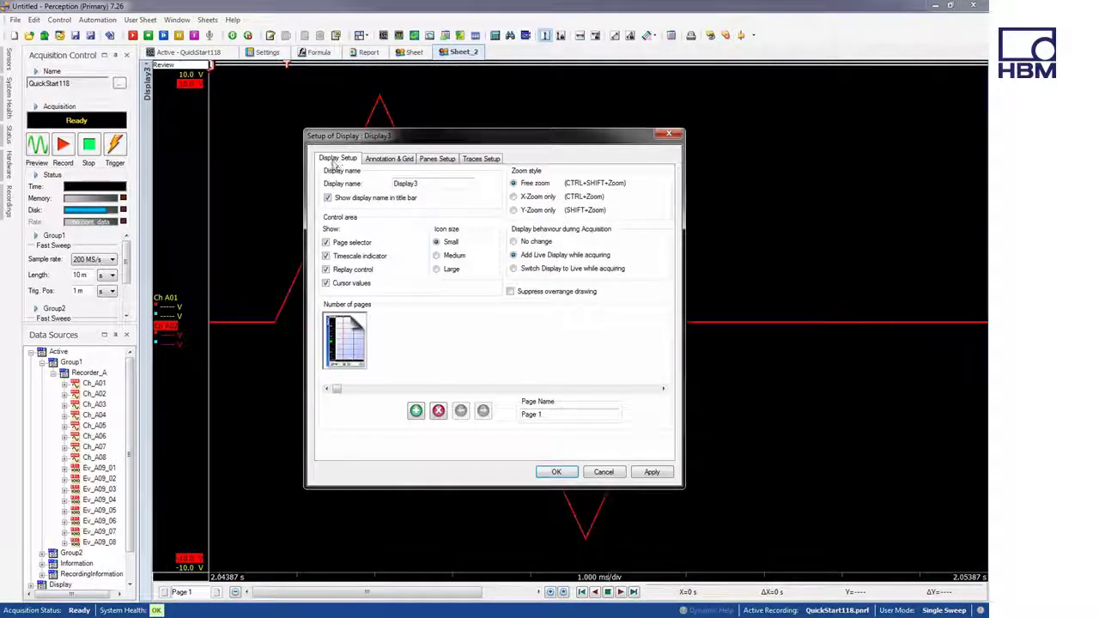
pyautogui.click(383, 162)
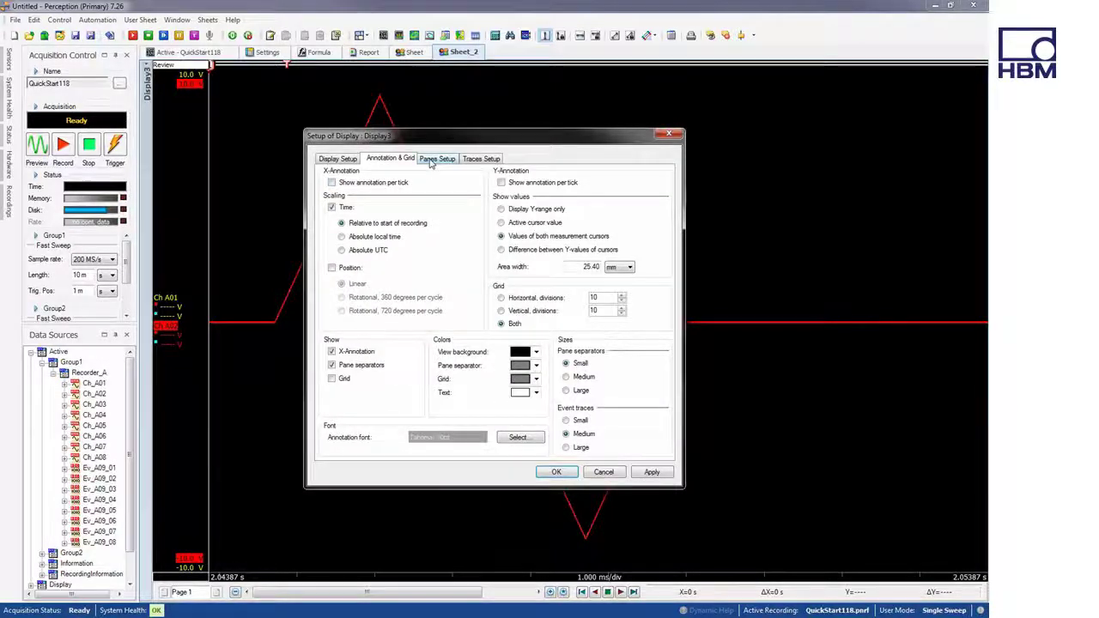
pyautogui.click(437, 159)
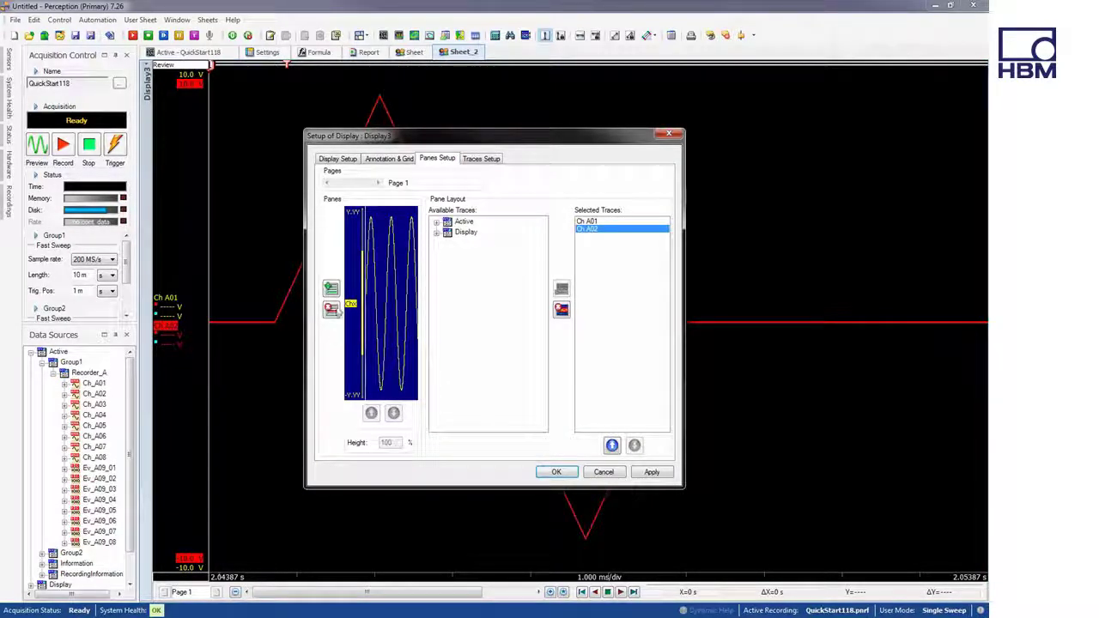
pyautogui.click(330, 288)
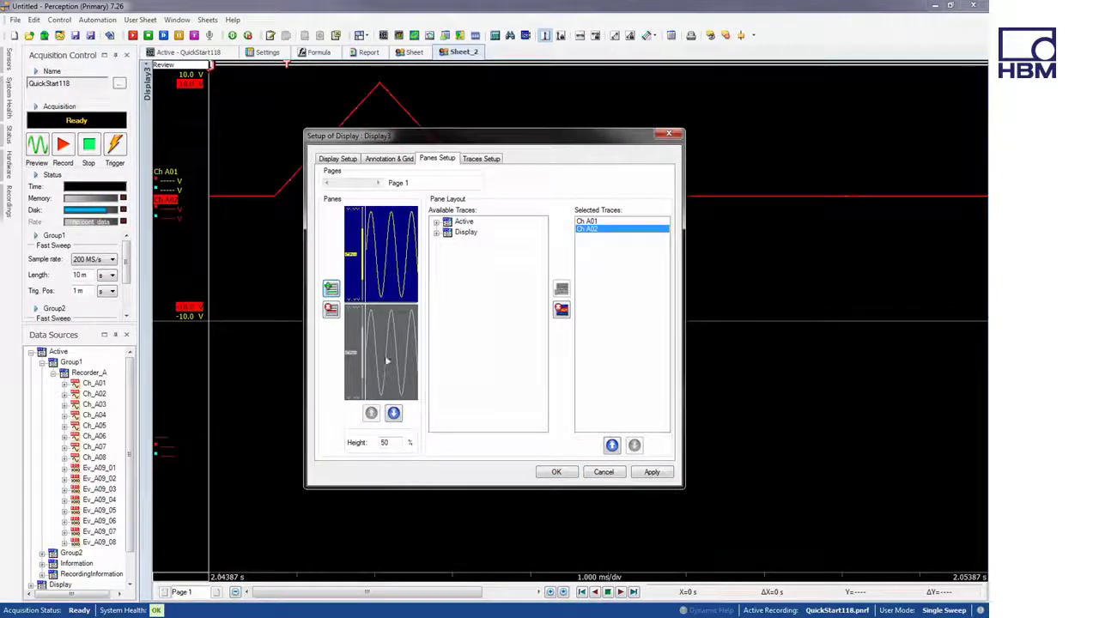
pyautogui.click(382, 365)
pyautogui.click(436, 222)
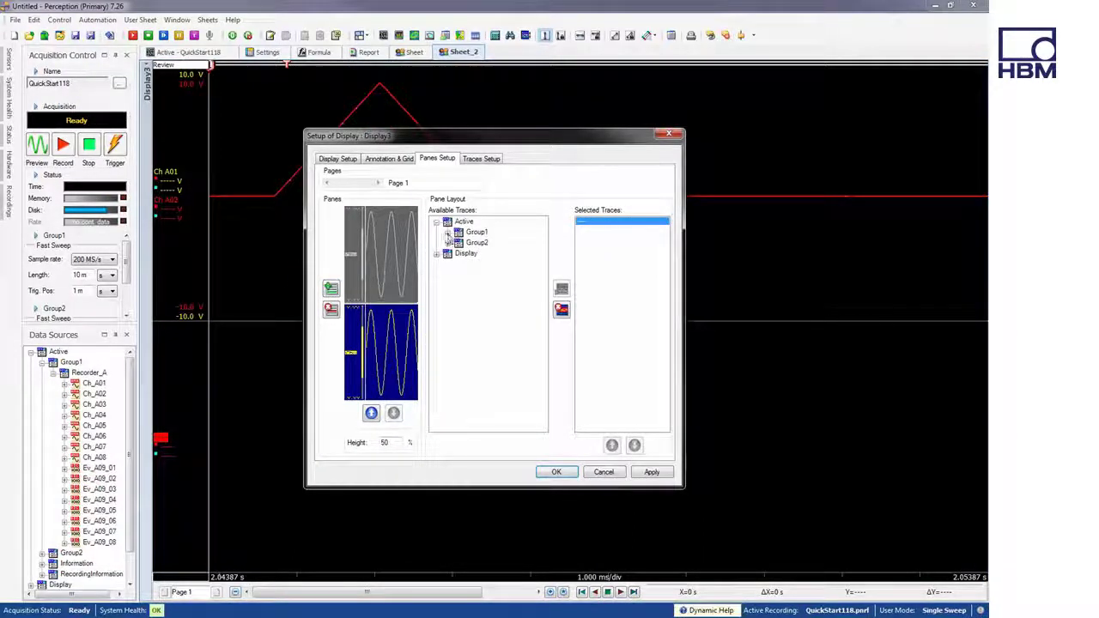
pyautogui.click(448, 232)
pyautogui.click(458, 243)
pyautogui.moveTo(500, 274); pyautogui.dragTo(620, 274)
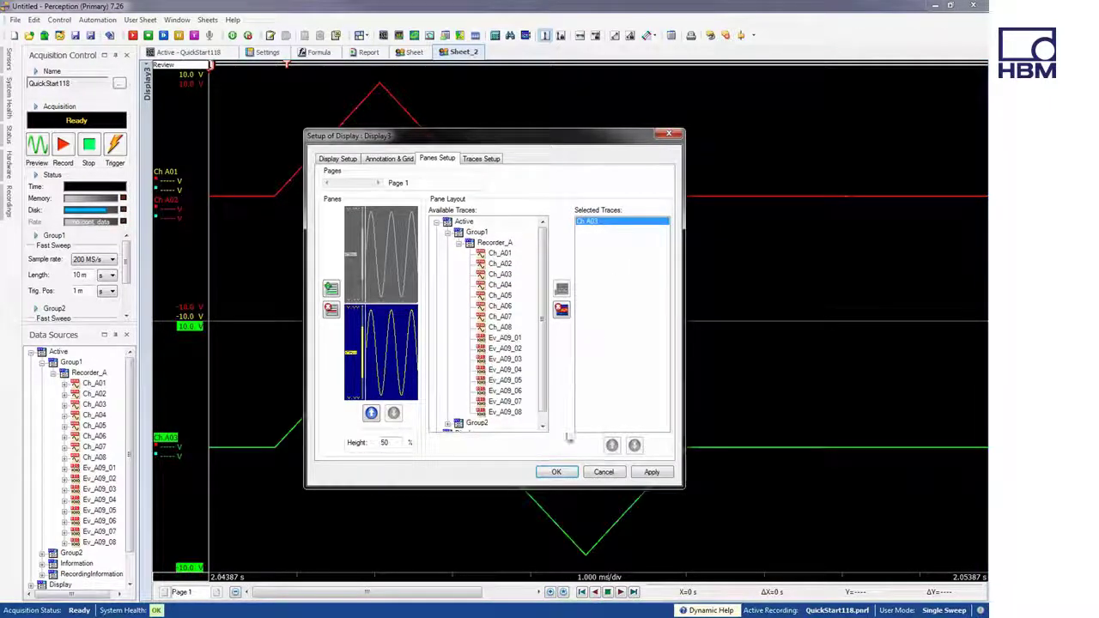
# Step: Give the Ch A03 trace a zero line and yellow colour, then confirm with OK
pyautogui.click(562, 471)
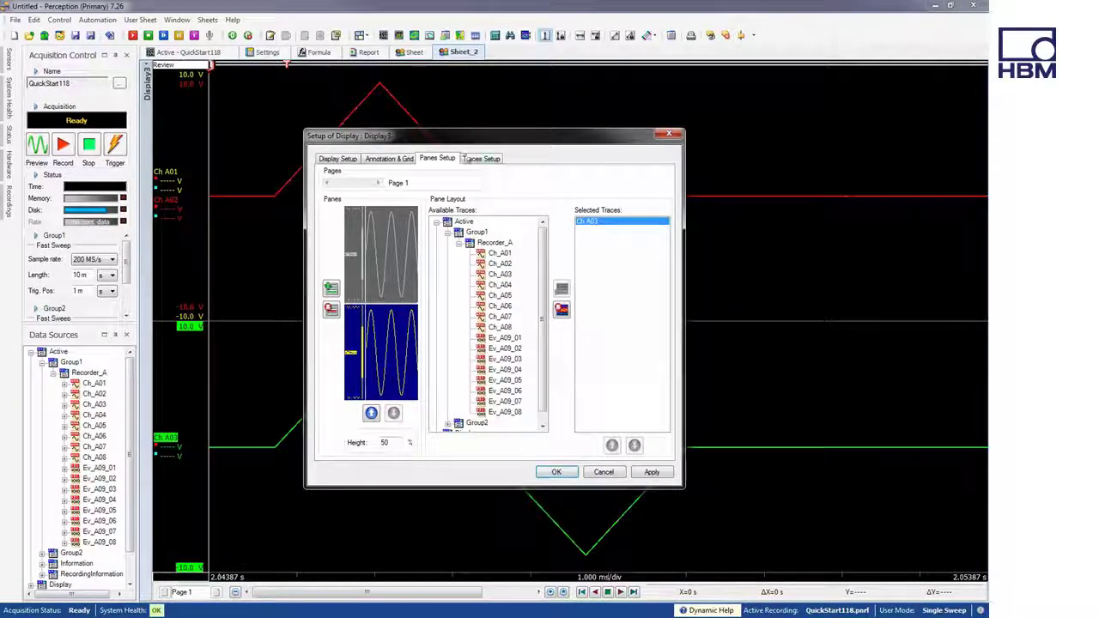
pyautogui.click(486, 160)
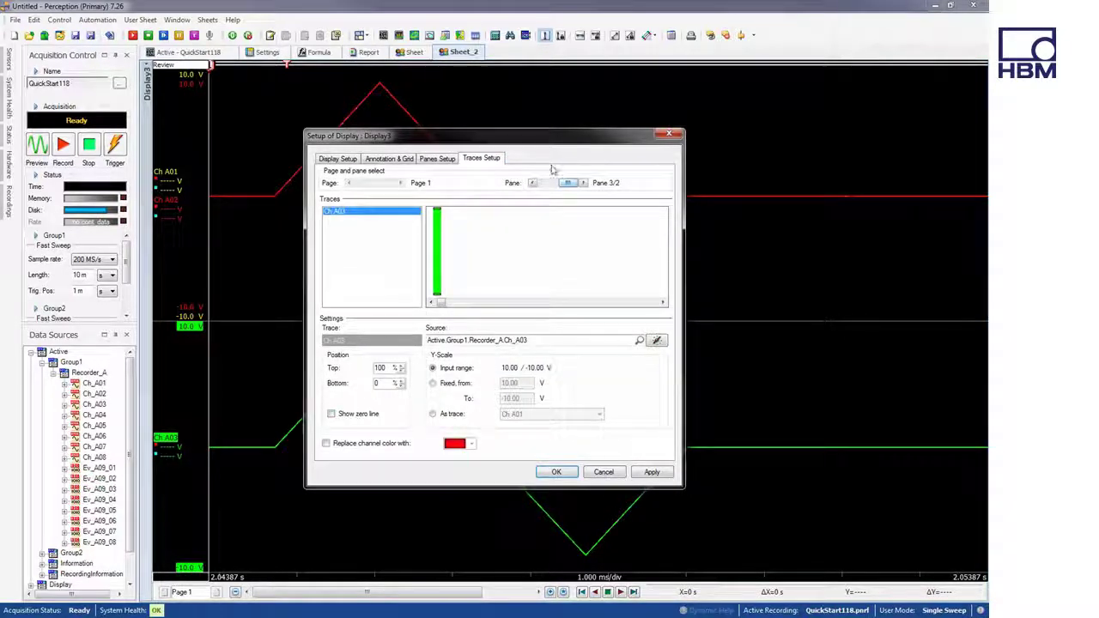
pyautogui.moveTo(567, 136); pyautogui.dragTo(721, 94)
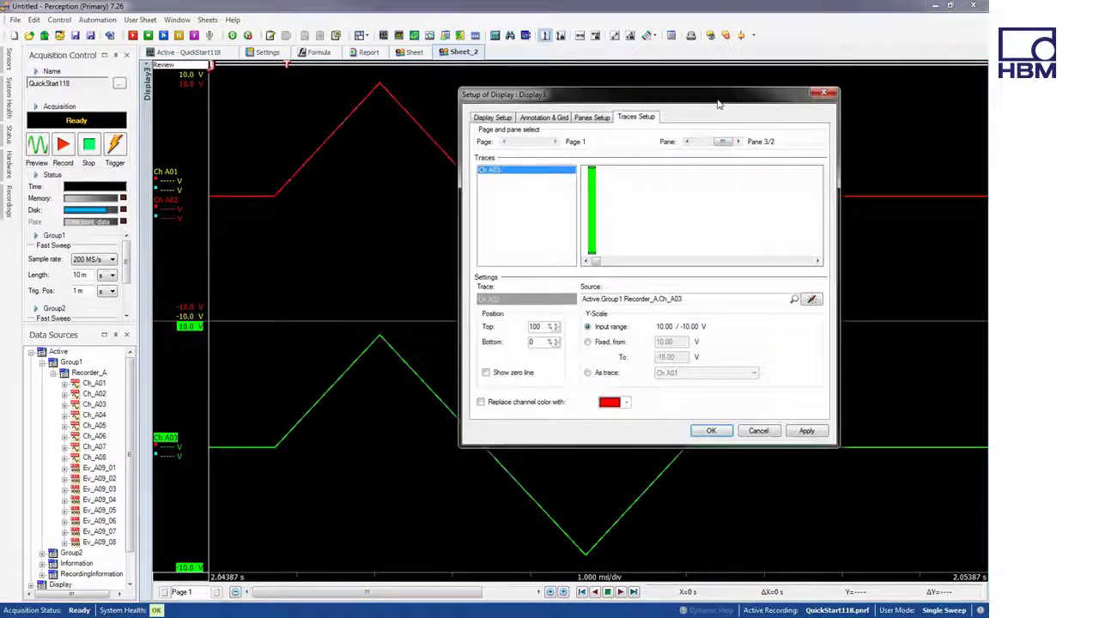
pyautogui.click(505, 373)
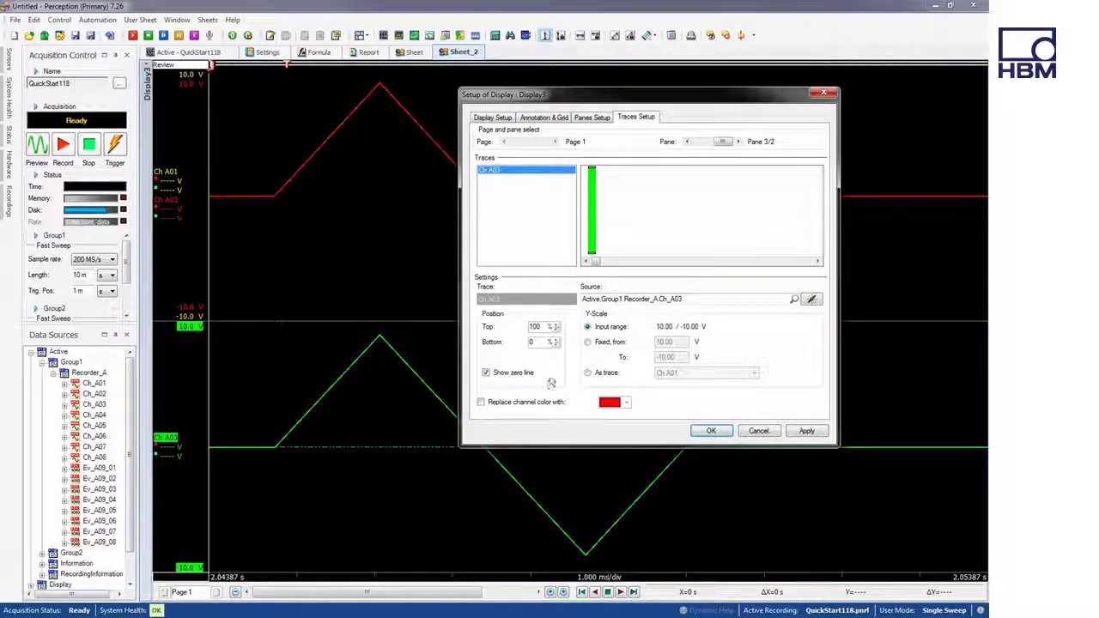
pyautogui.click(481, 402)
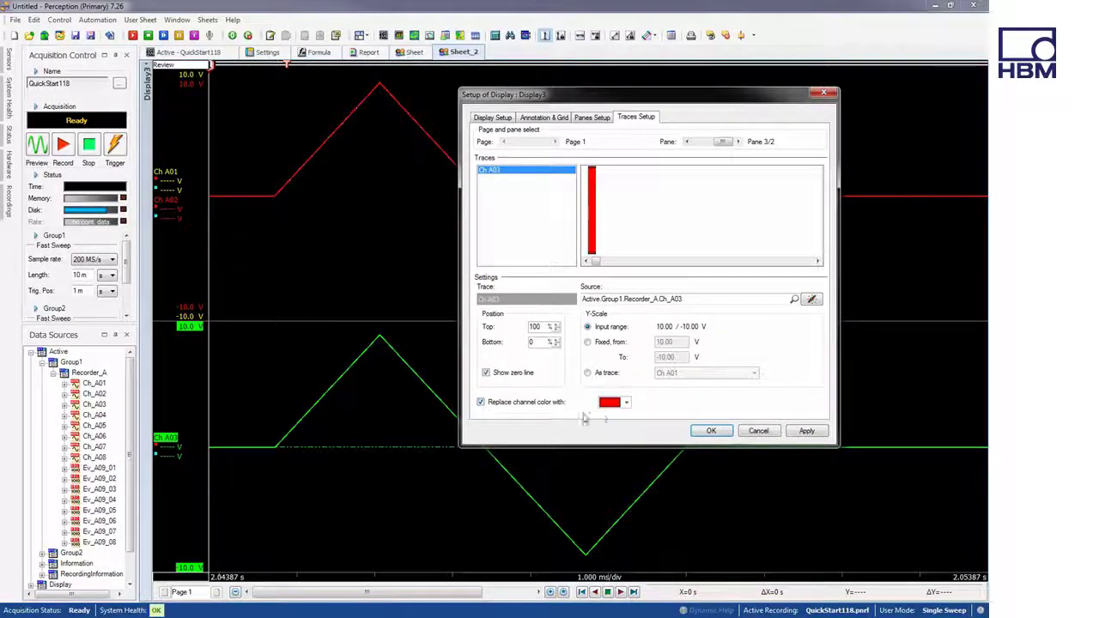
pyautogui.click(626, 402)
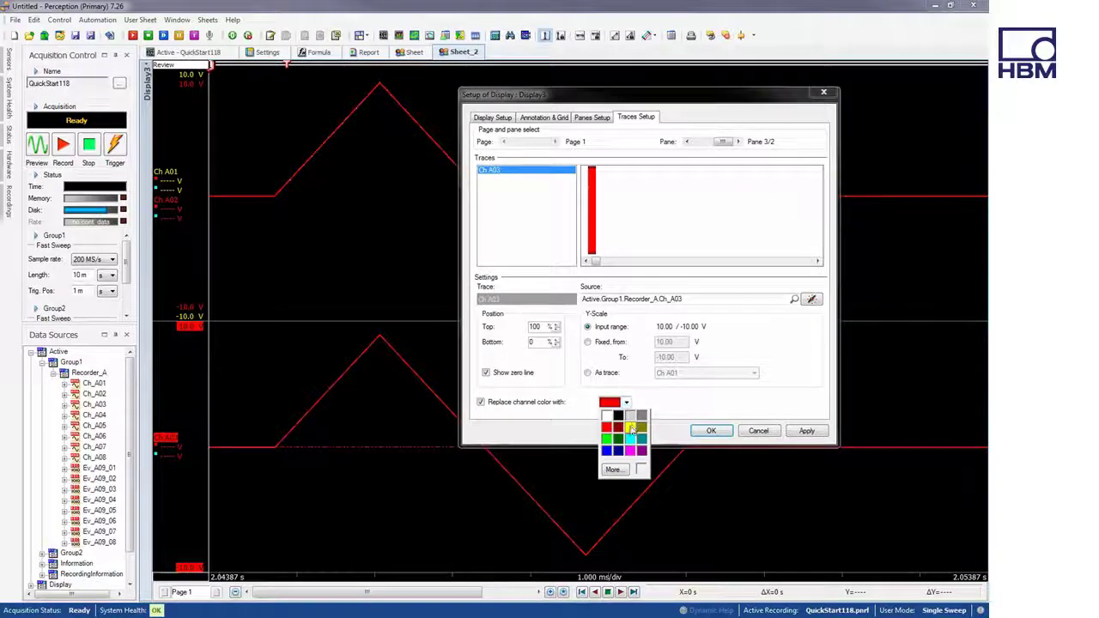
pyautogui.click(631, 428)
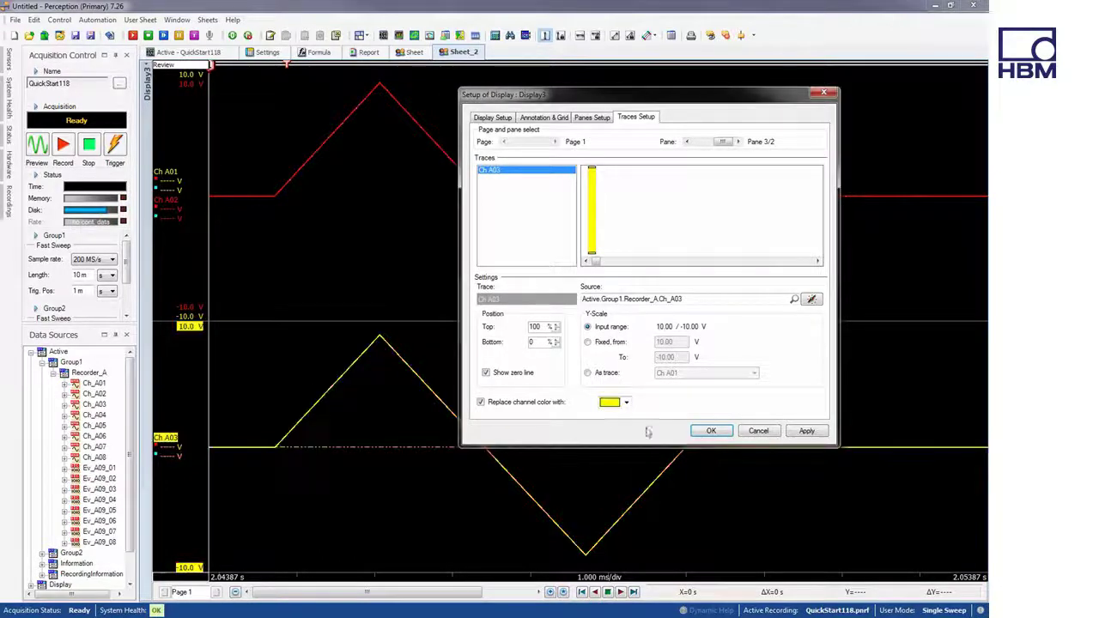
pyautogui.click(702, 431)
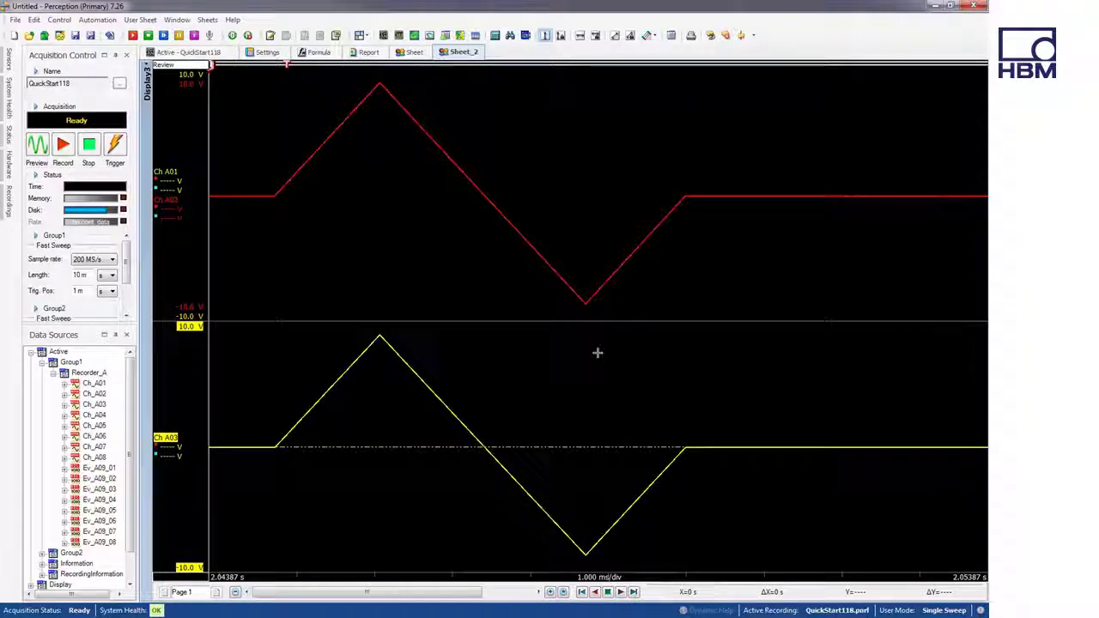
# Step: Split Sheet_2 into four quarters with the Quad Cross layout
pyautogui.click(366, 35)
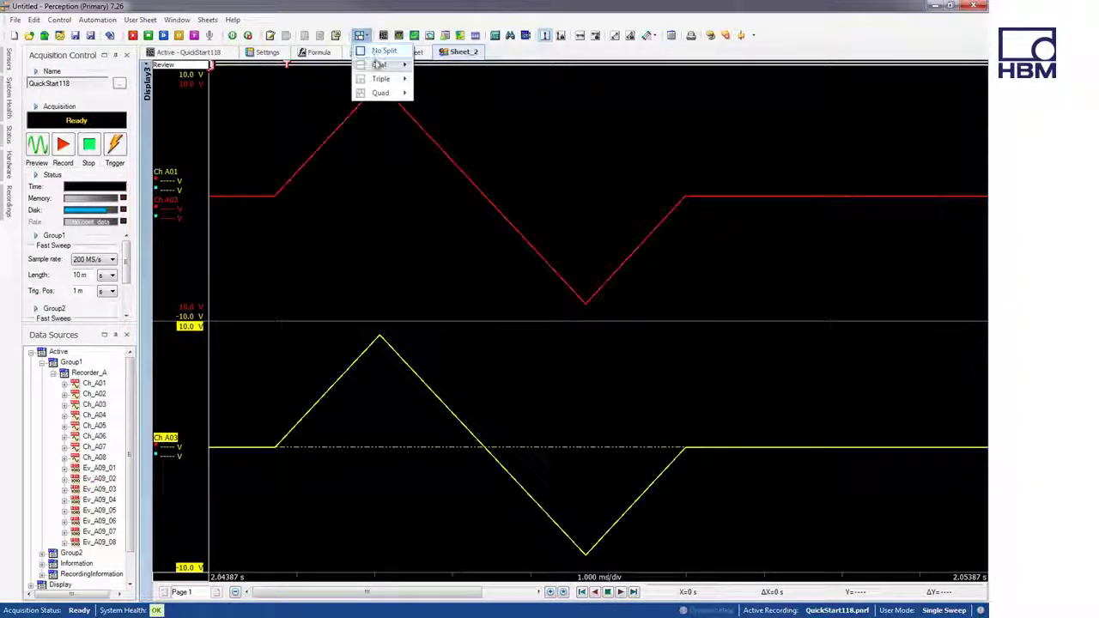
pyautogui.moveTo(376, 69)
pyautogui.moveTo(381, 93)
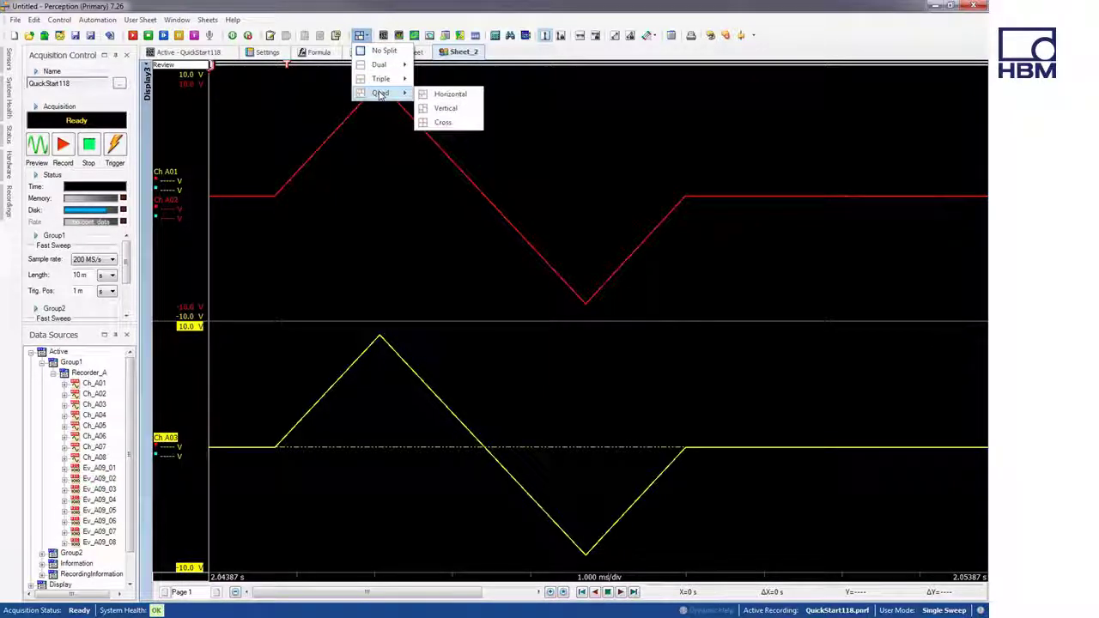
pyautogui.click(442, 122)
# Step: Add a spectral display to the lower-left quarter below the waveform
pyautogui.rightClick(374, 402)
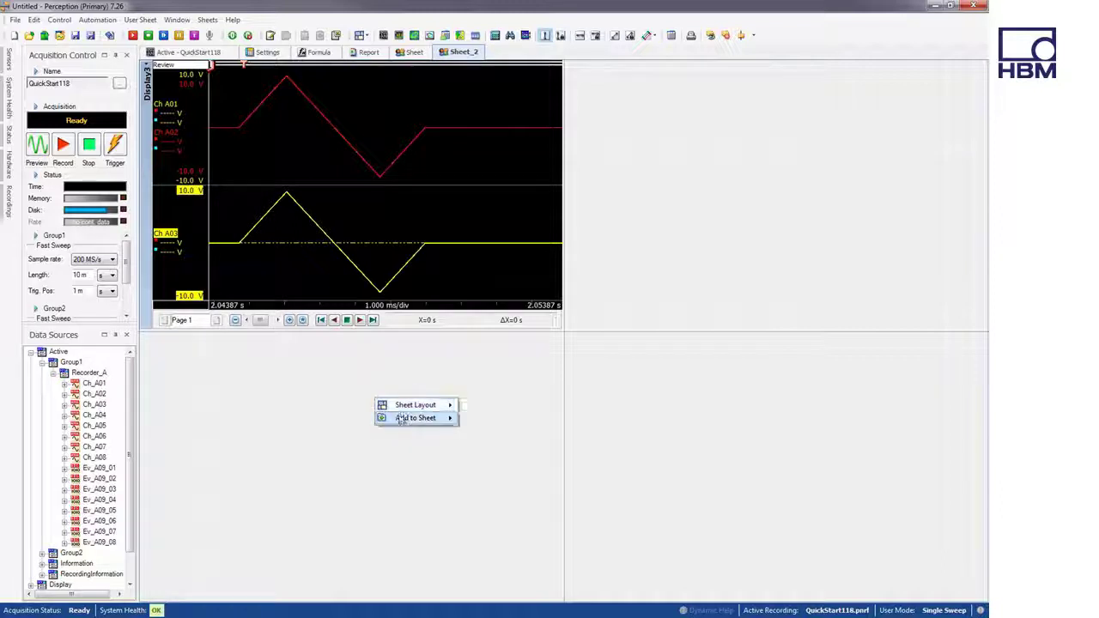
pyautogui.moveTo(404, 418)
pyautogui.click(481, 433)
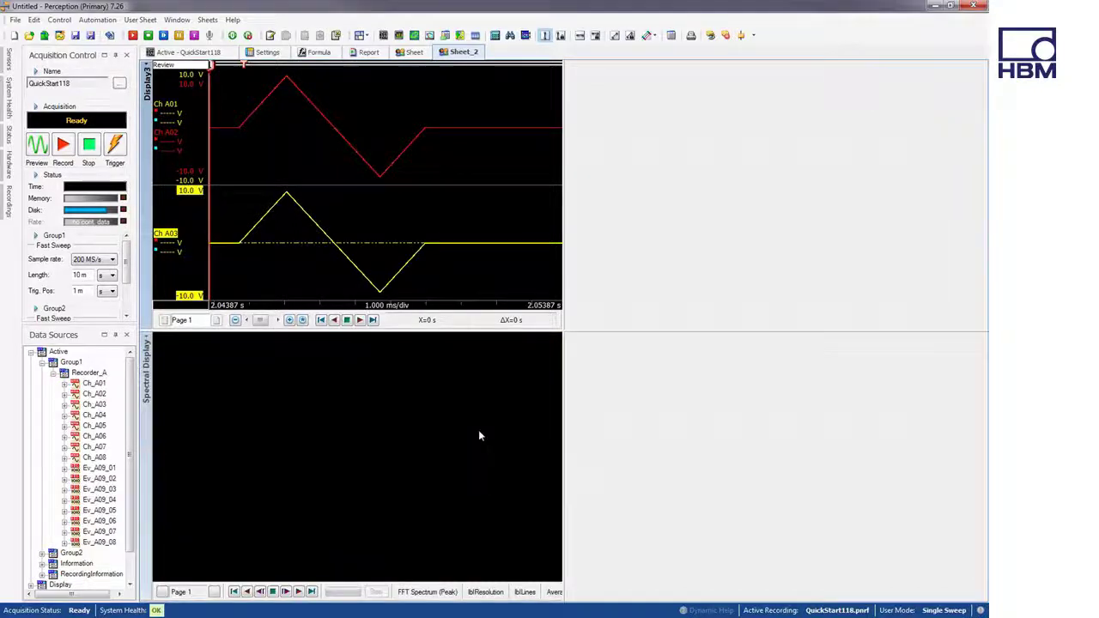
# Step: Add a meter to the upper-right quarter showing Ch_A01 Max and Min
pyautogui.rightClick(665, 209)
pyautogui.moveTo(696, 225)
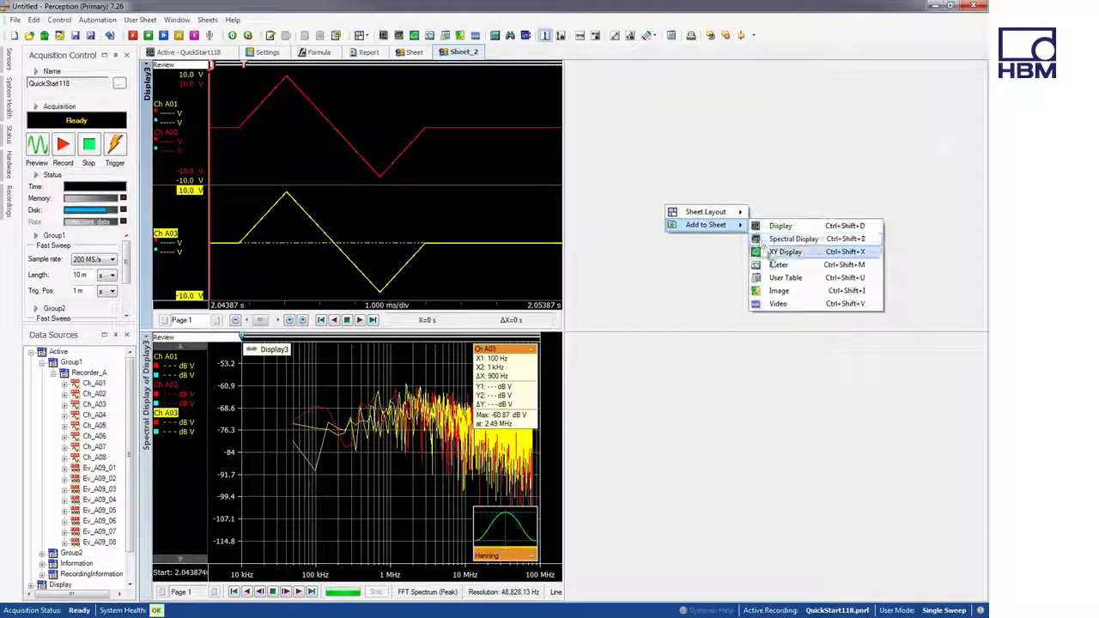
pyautogui.click(778, 269)
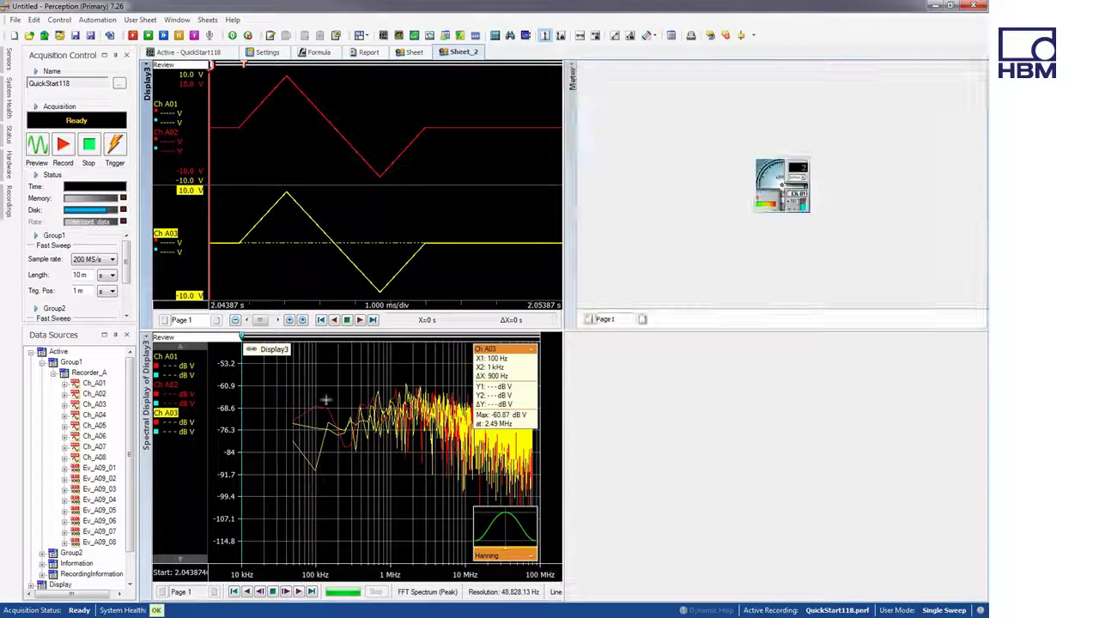
pyautogui.click(65, 383)
pyautogui.moveTo(94, 415); pyautogui.dragTo(653, 262)
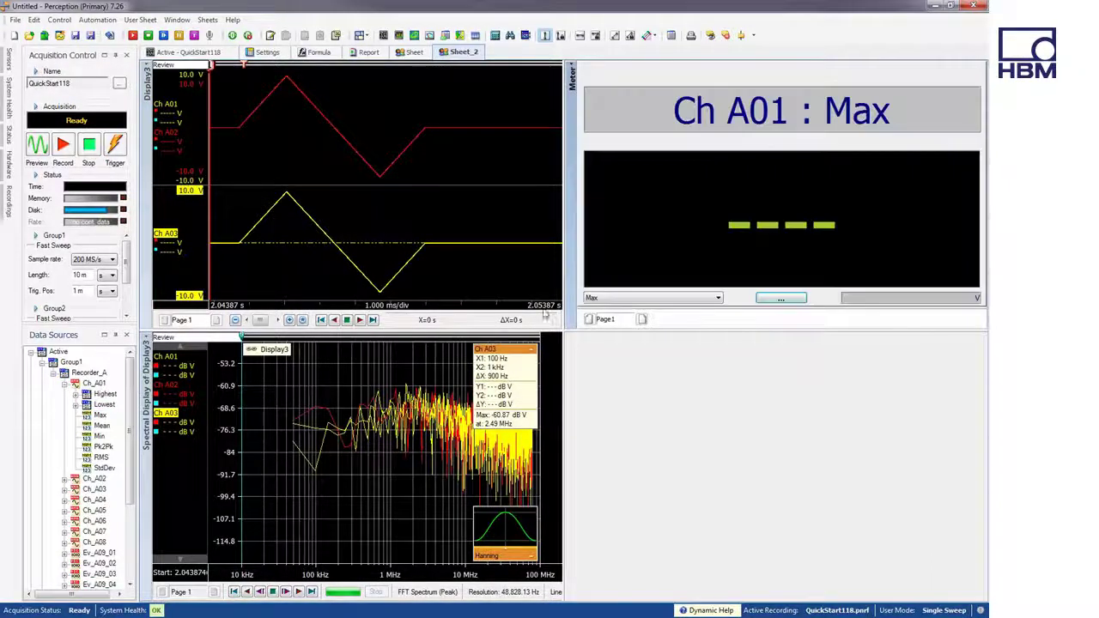
pyautogui.moveTo(99, 438); pyautogui.dragTo(593, 314)
# Step: Fill the empty quarter with the Logo_HBM_006c-300dpi.jpg image and widen the waveform and spectrum displays
pyautogui.rightClick(600, 389)
pyautogui.moveTo(657, 408)
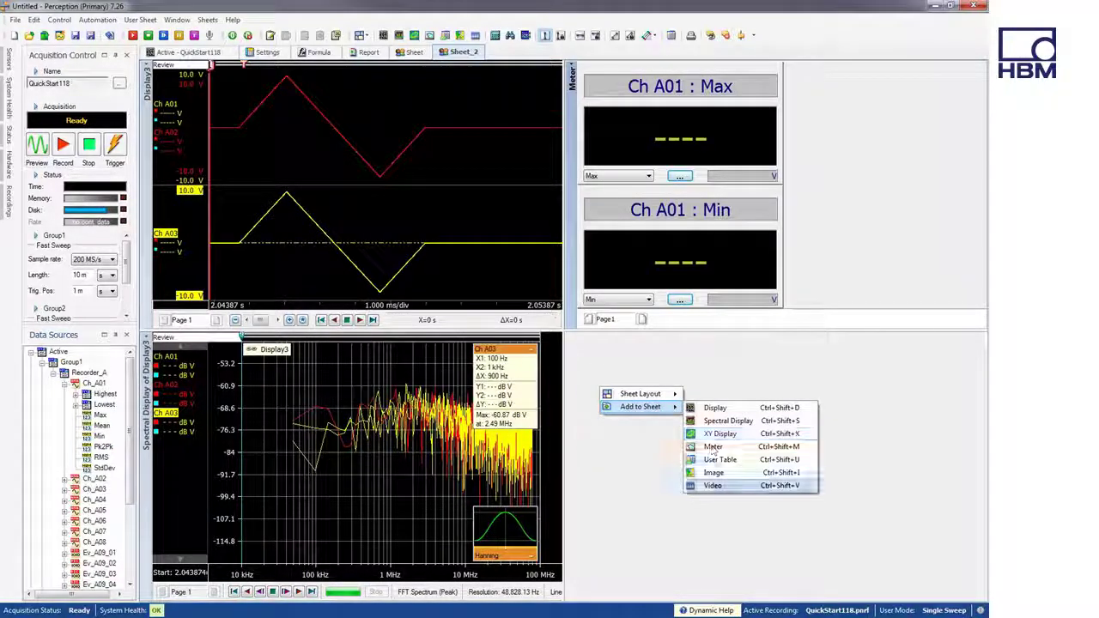
pyautogui.click(724, 478)
pyautogui.rightClick(764, 478)
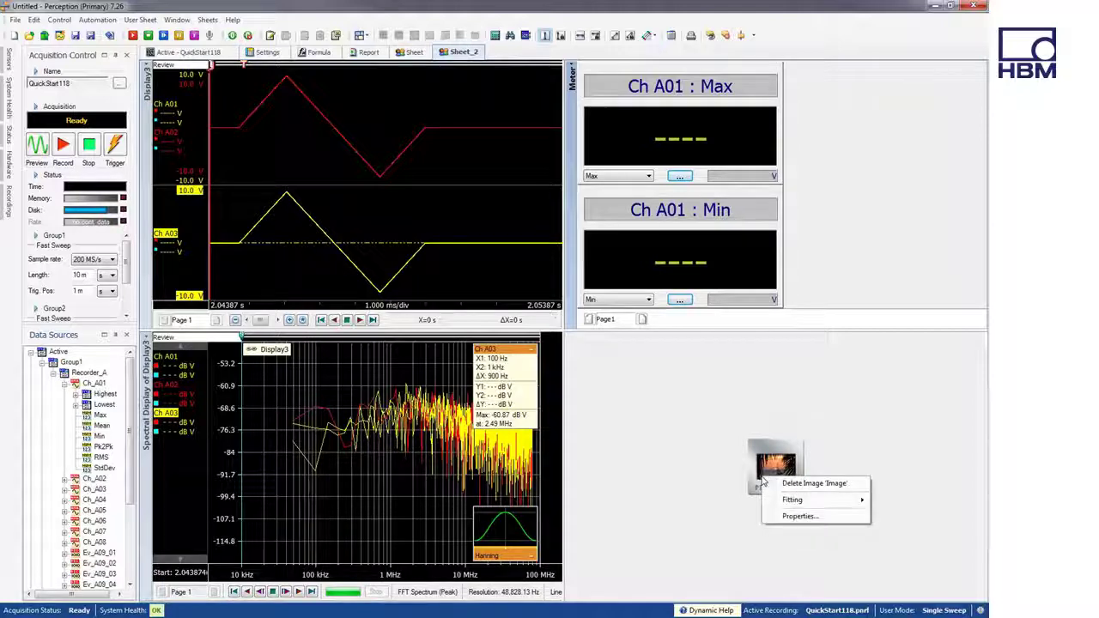
pyautogui.click(789, 516)
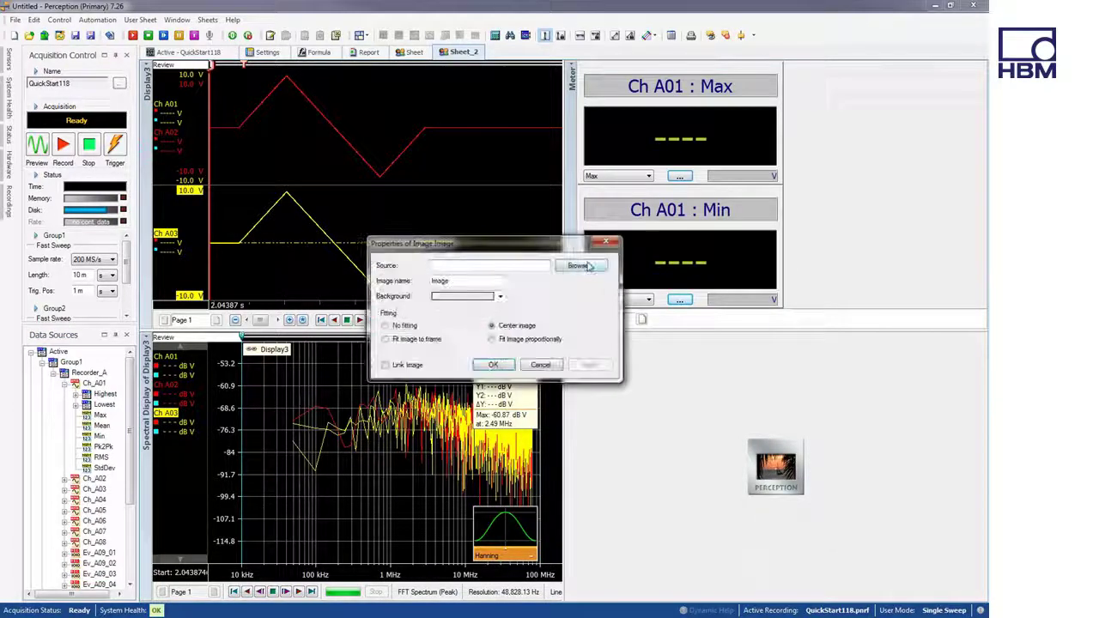
pyautogui.click(642, 262)
pyautogui.click(751, 371)
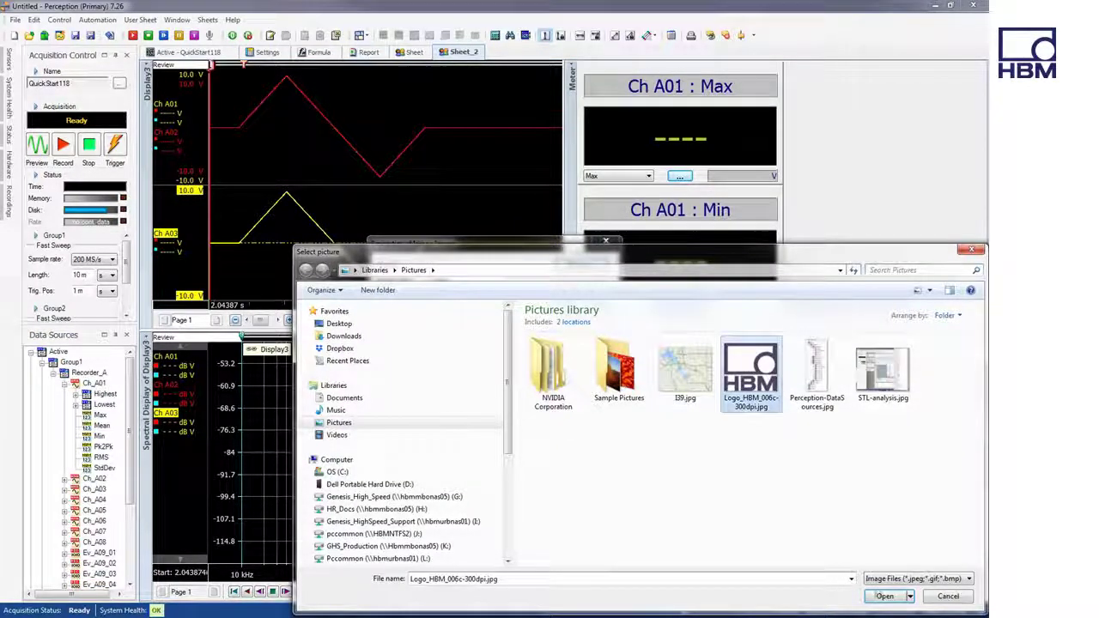
pyautogui.click(889, 596)
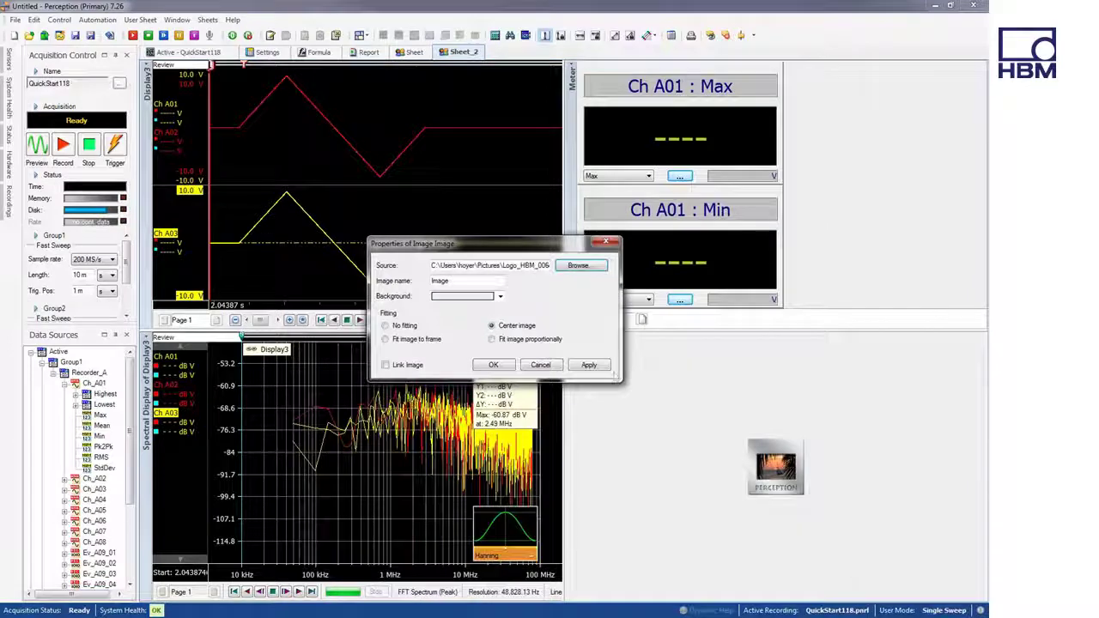
pyautogui.click(495, 365)
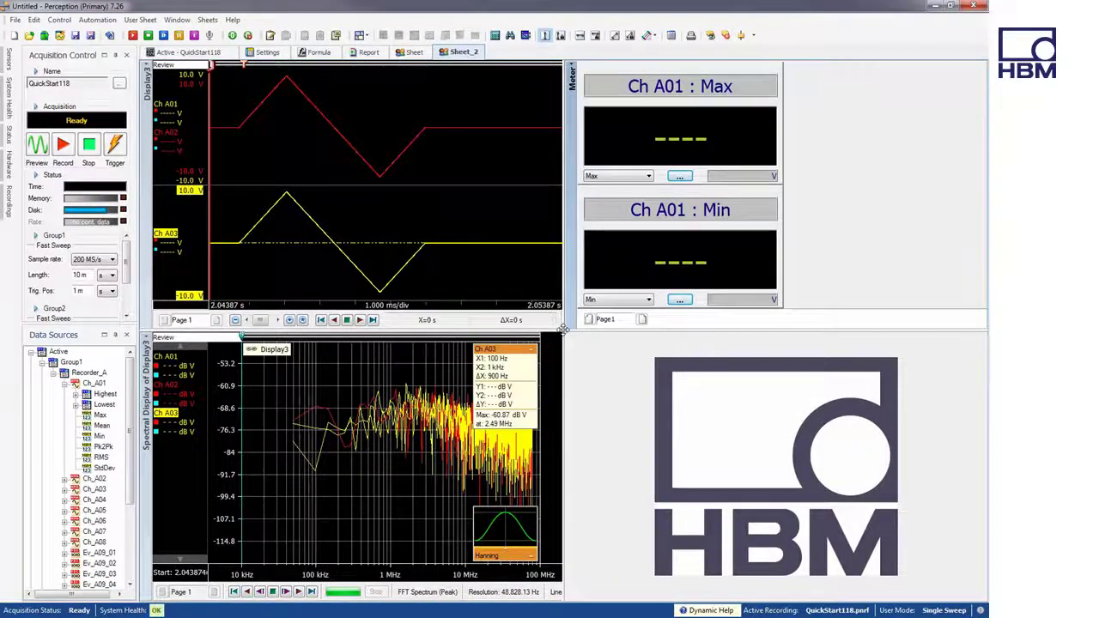
pyautogui.moveTo(562, 331); pyautogui.dragTo(739, 336)
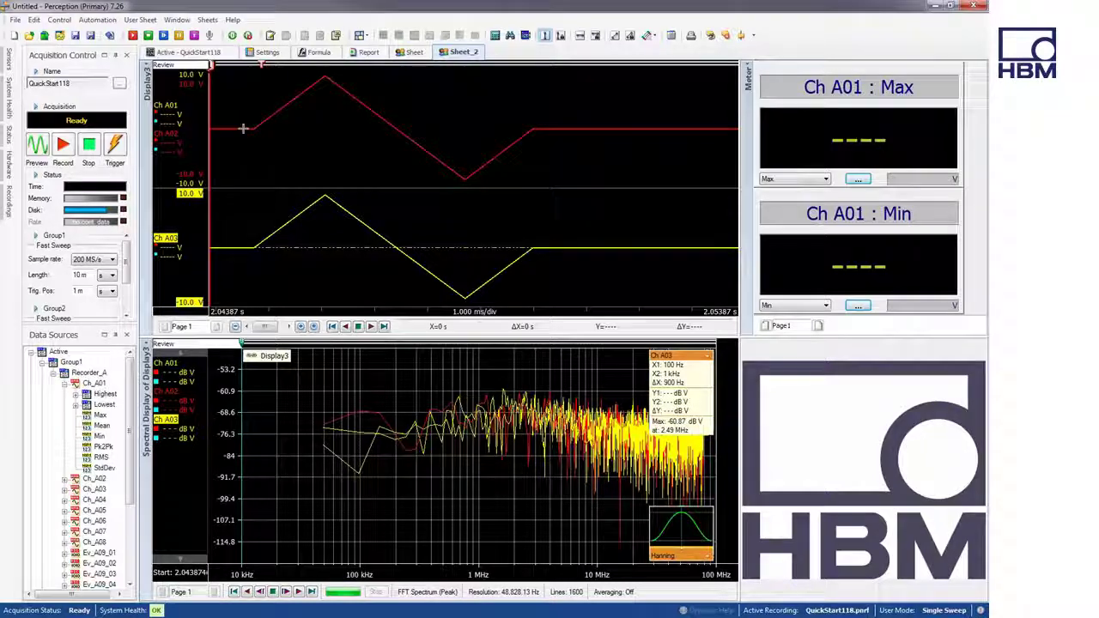
# Step: Export Display3's complete recording to ASCII, resampled at a custom 25.00 kS/s
pyautogui.click(15, 19)
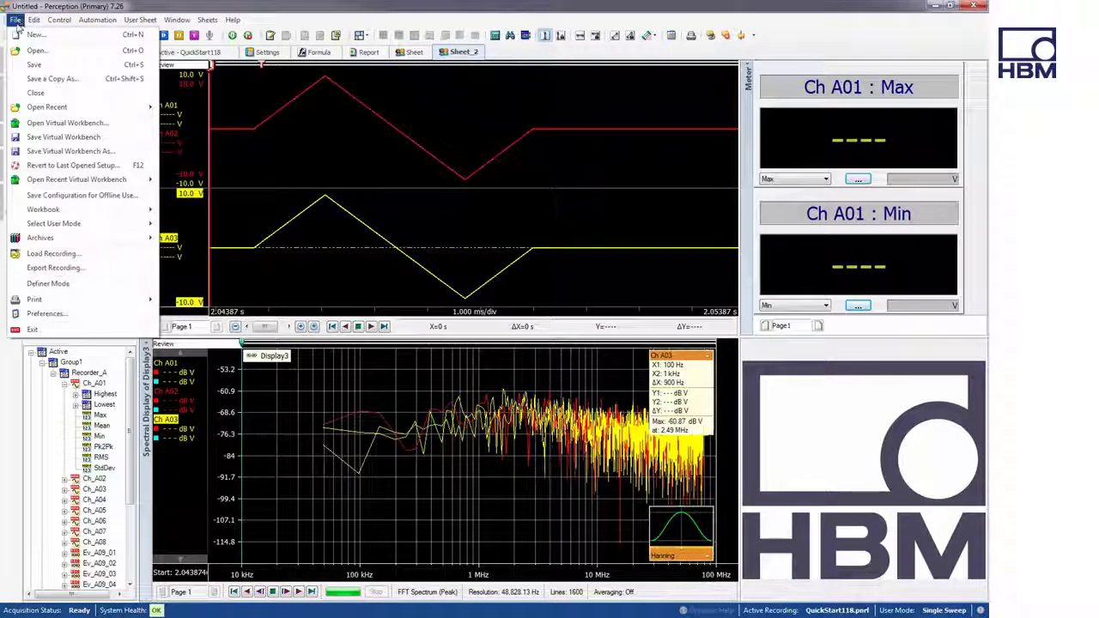
pyautogui.click(53, 269)
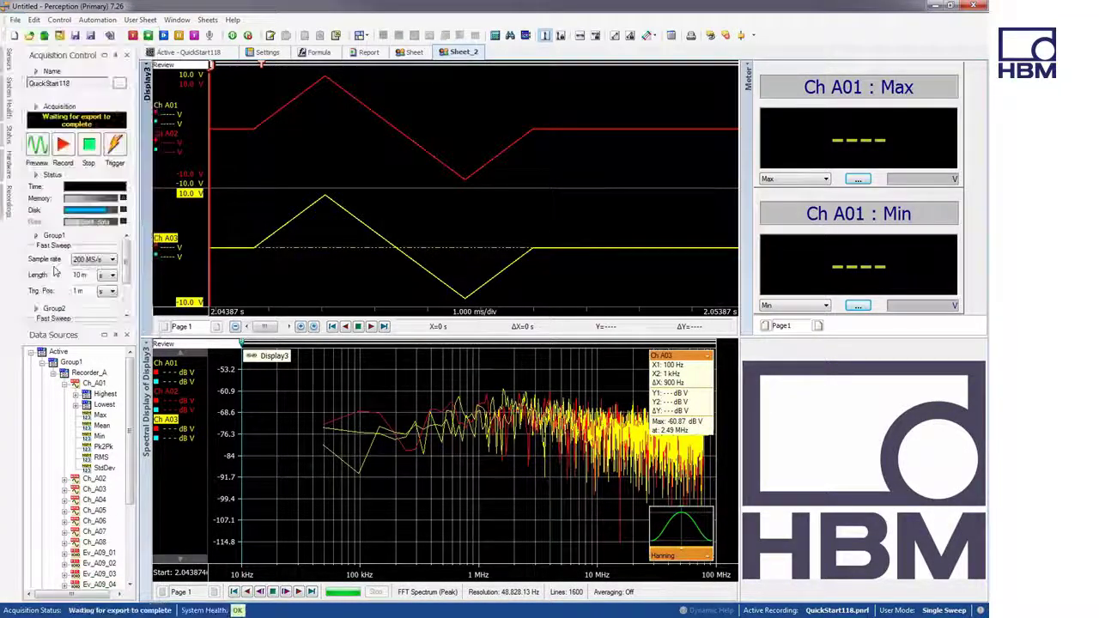
pyautogui.click(463, 218)
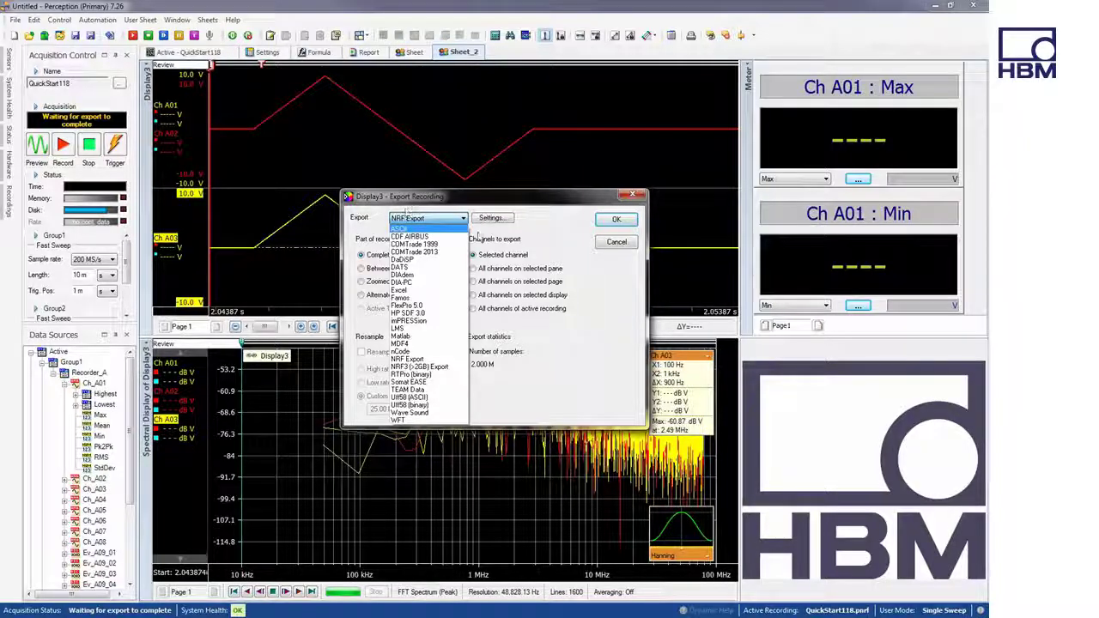
pyautogui.click(434, 229)
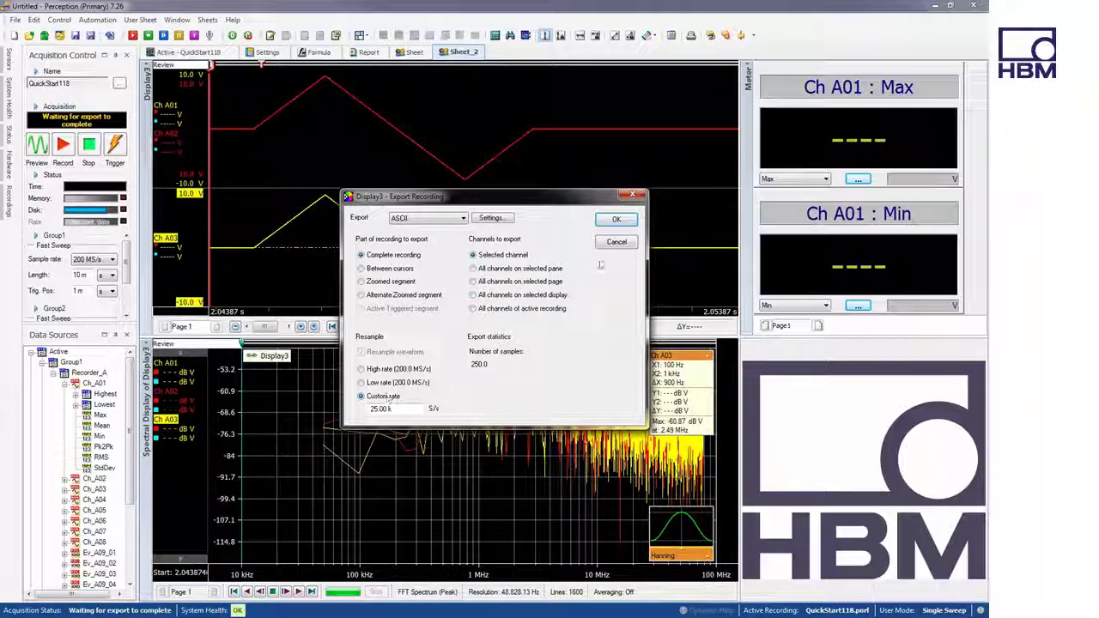
pyautogui.click(616, 241)
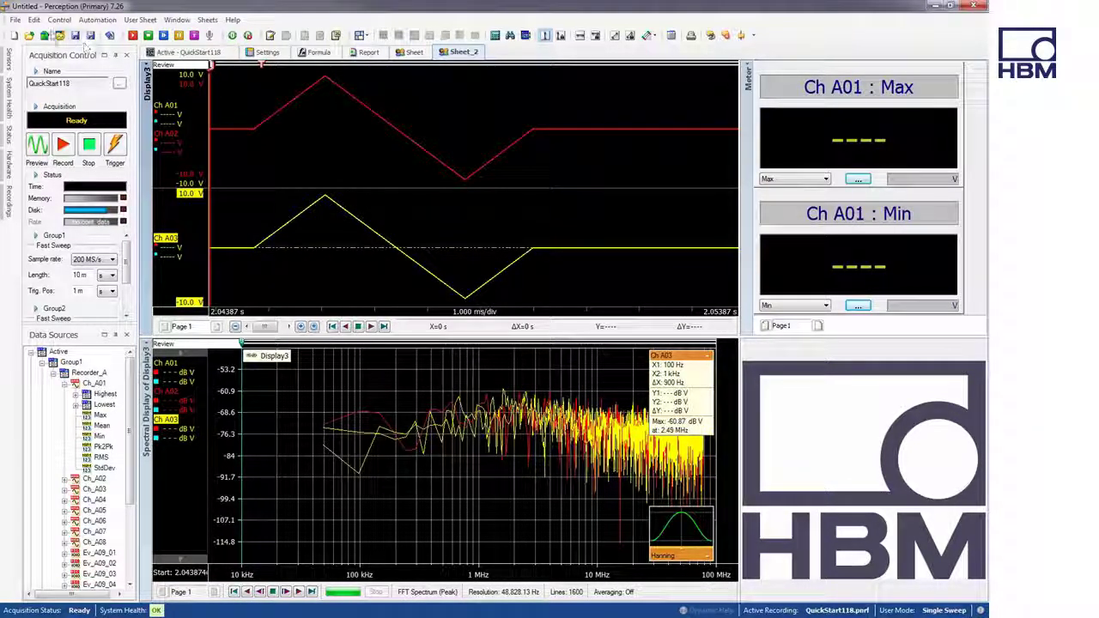
# Step: Enable automation in the Automated Recording Processing settings
pyautogui.click(97, 19)
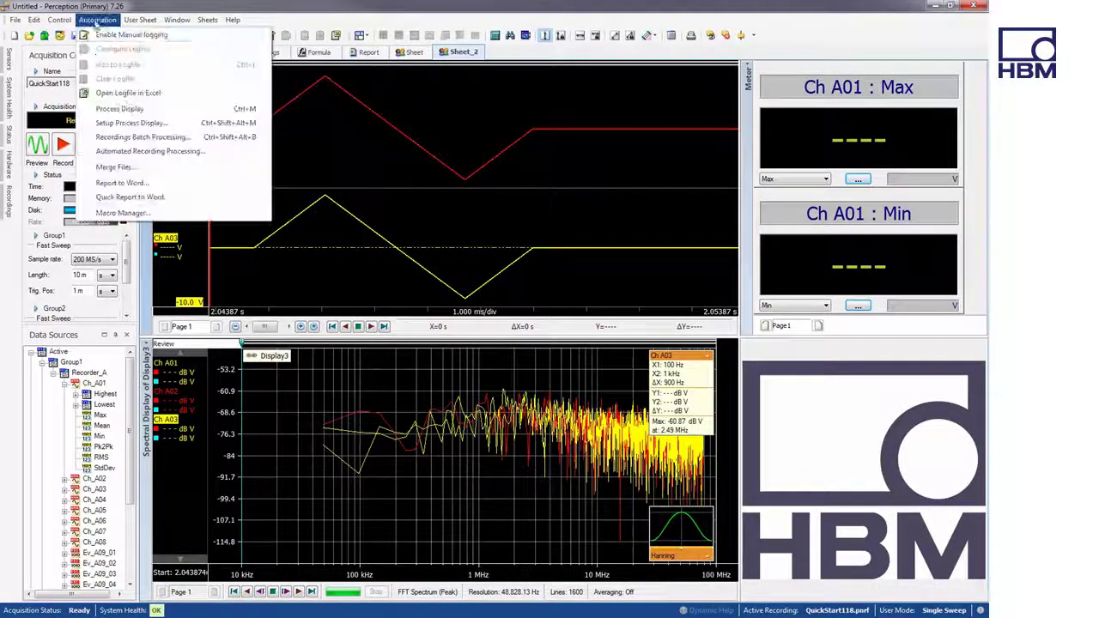
pyautogui.click(133, 151)
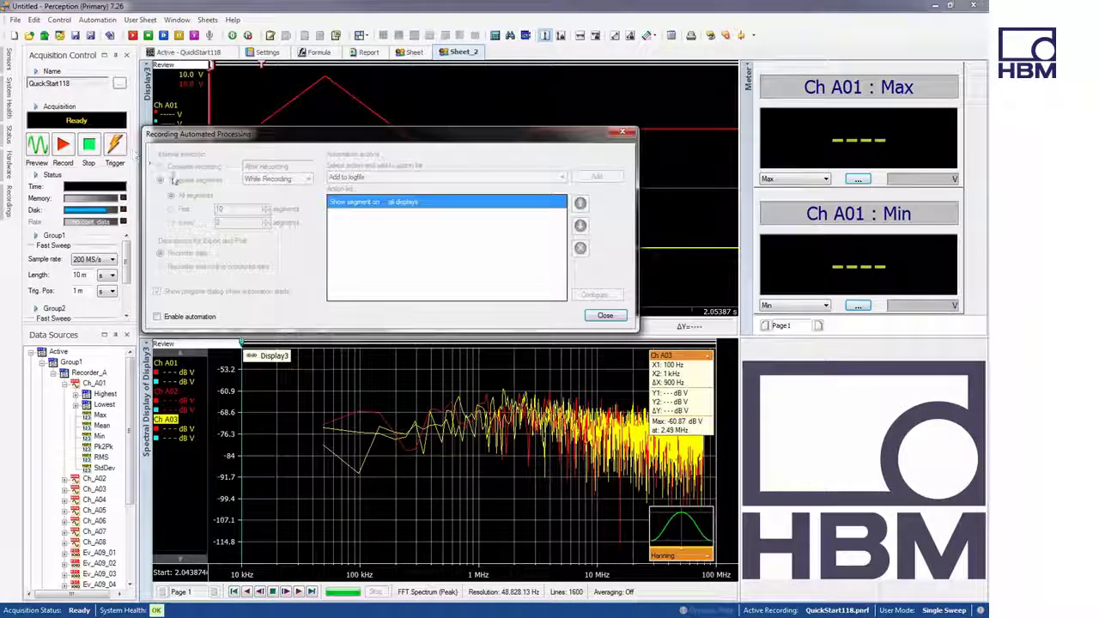
pyautogui.click(182, 317)
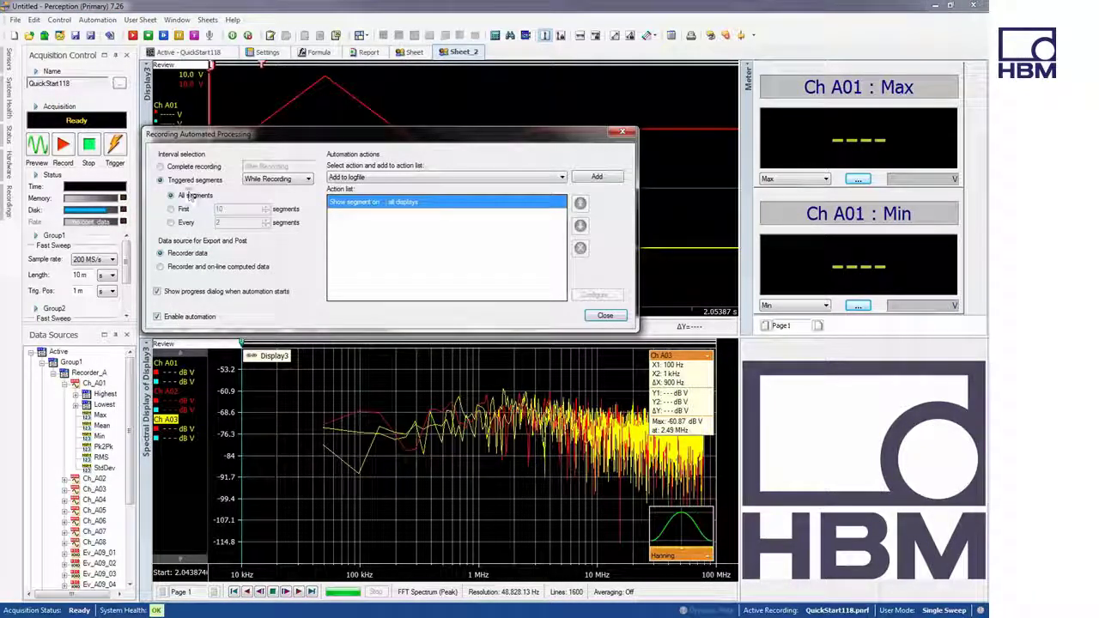
pyautogui.click(274, 178)
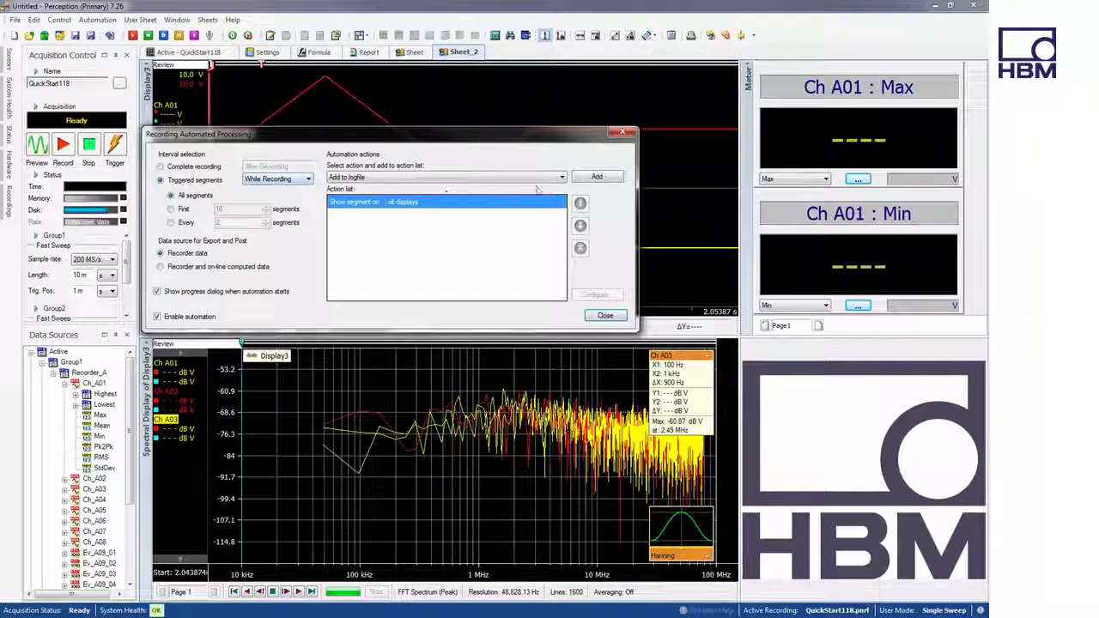
# Step: Add an Export to action with ASCII format to the processing steps
pyautogui.click(562, 177)
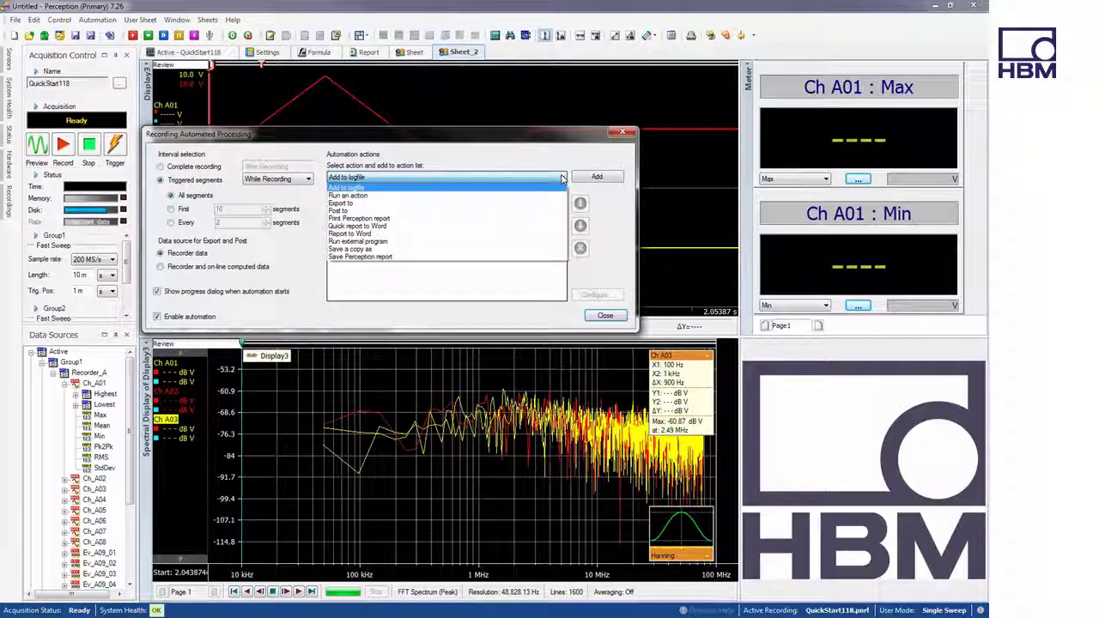
pyautogui.click(352, 203)
pyautogui.click(355, 204)
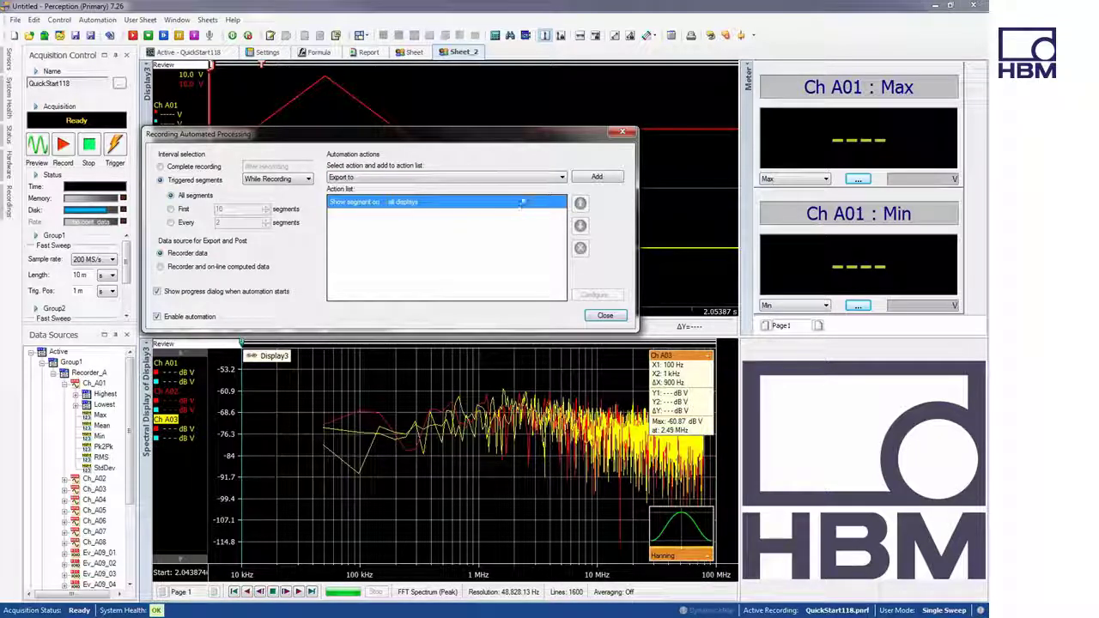
pyautogui.click(597, 176)
pyautogui.click(426, 216)
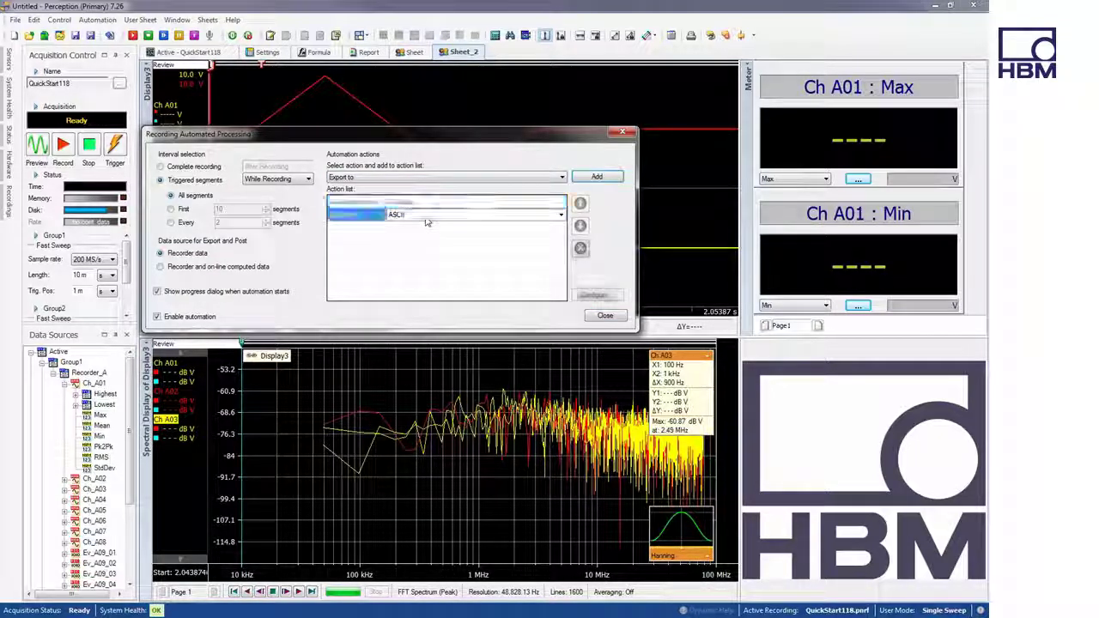
pyautogui.click(561, 216)
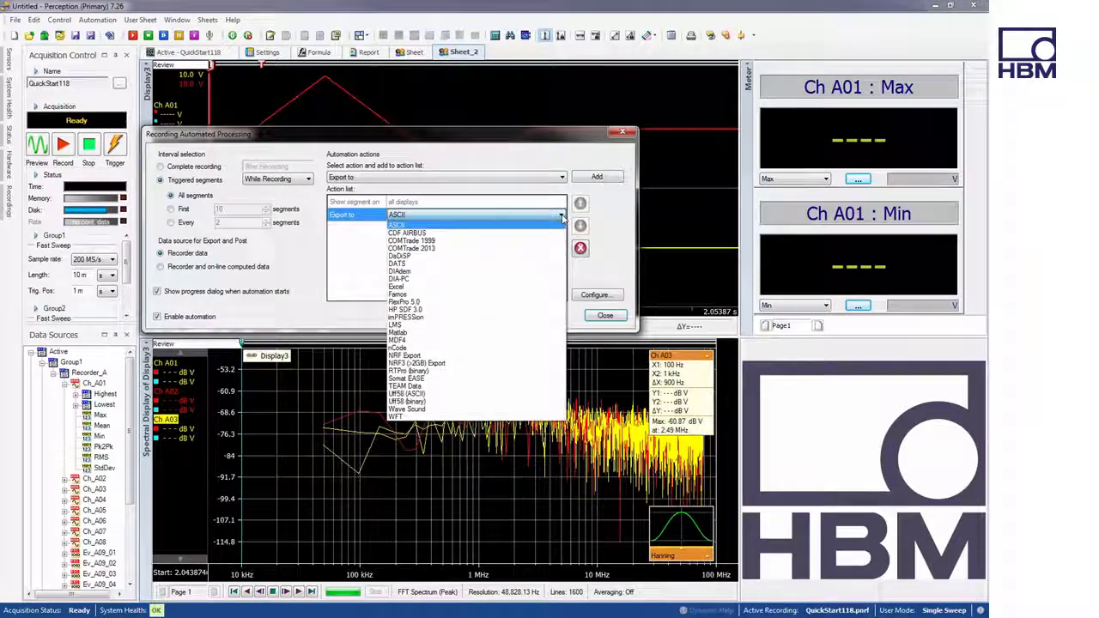
pyautogui.click(604, 217)
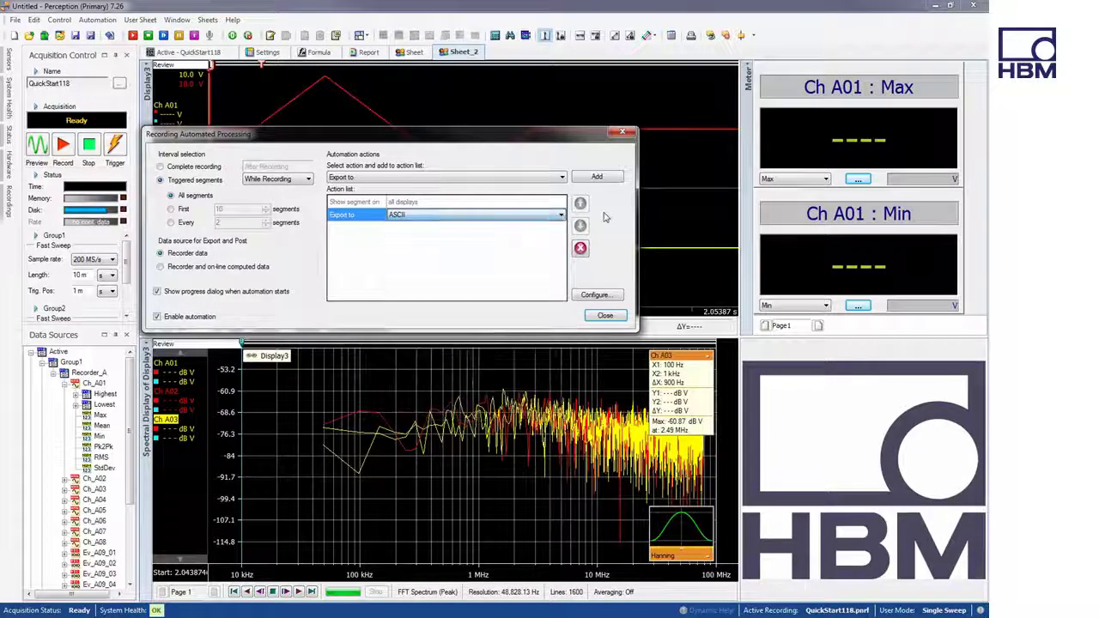
# Step: Switch automation back off and close the processing settings
pyautogui.click(157, 317)
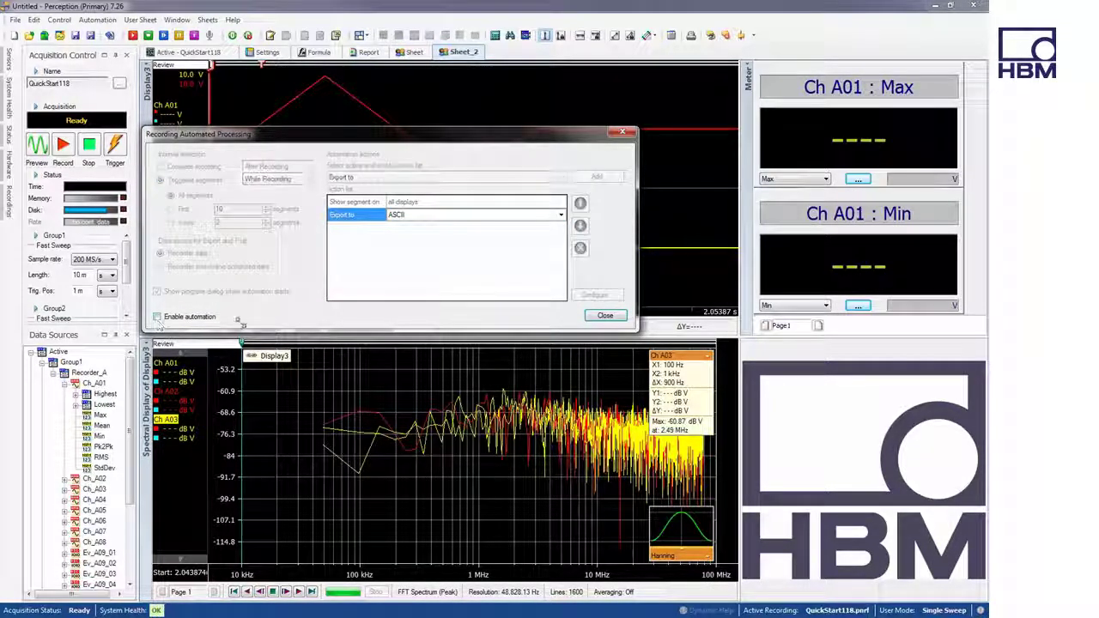
pyautogui.click(606, 316)
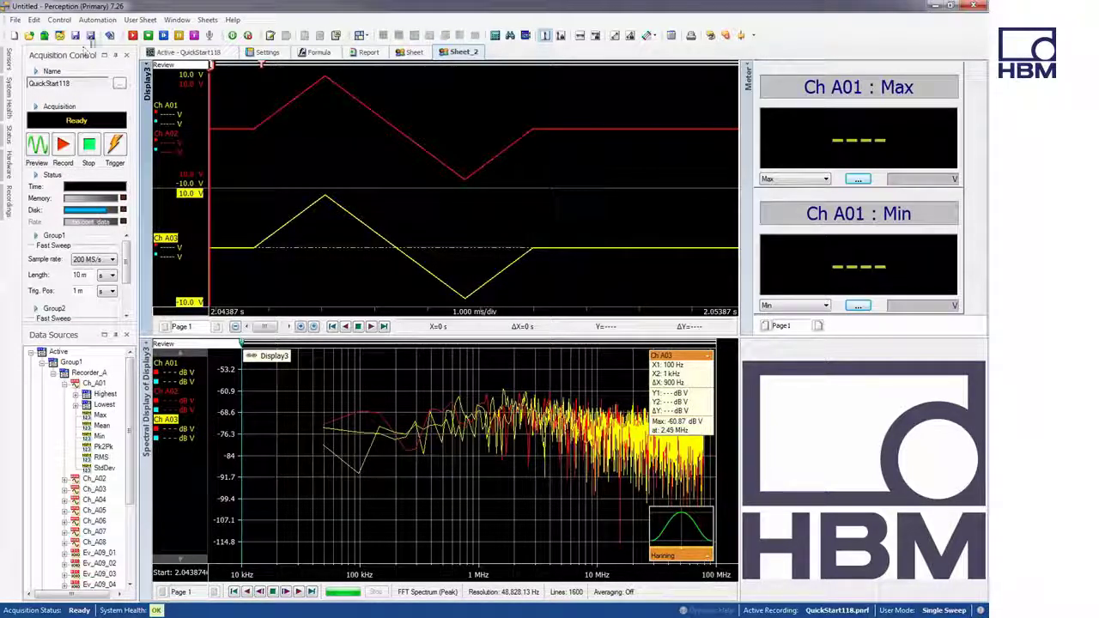
pyautogui.click(97, 19)
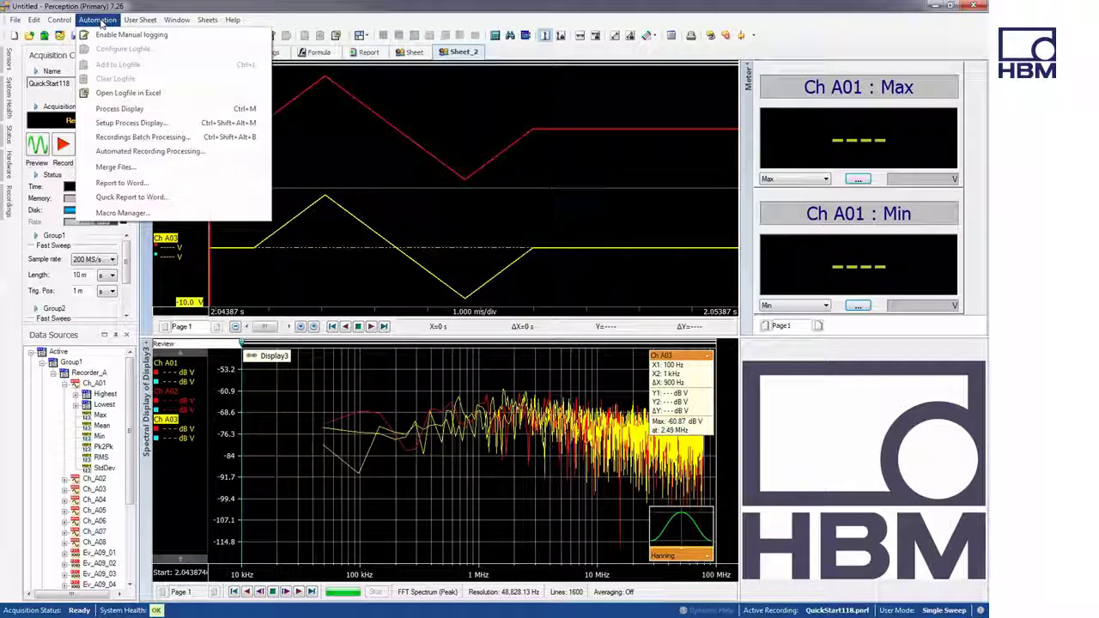
# Step: Add an Export to (ASCII) action in Recordings Batch Processing
pyautogui.click(135, 137)
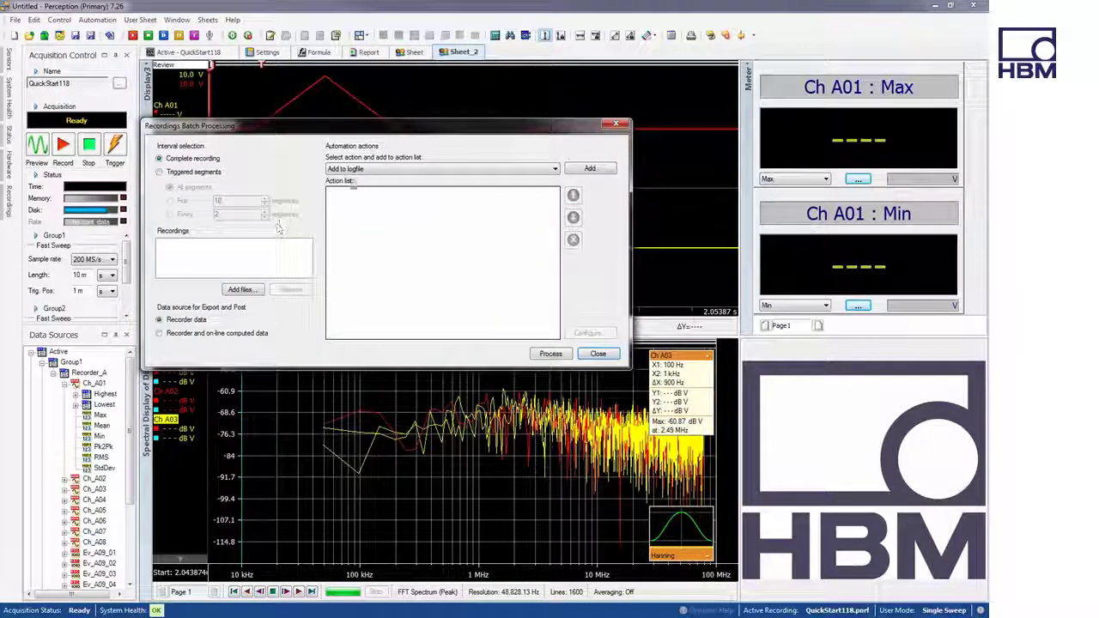
pyautogui.click(393, 172)
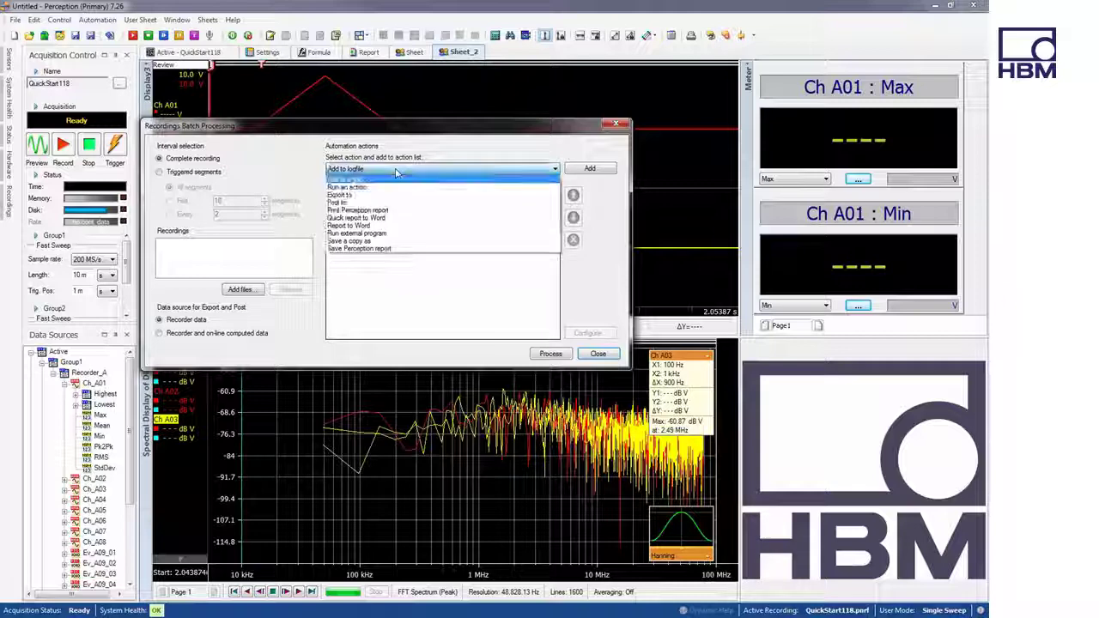
pyautogui.click(353, 196)
pyautogui.click(589, 170)
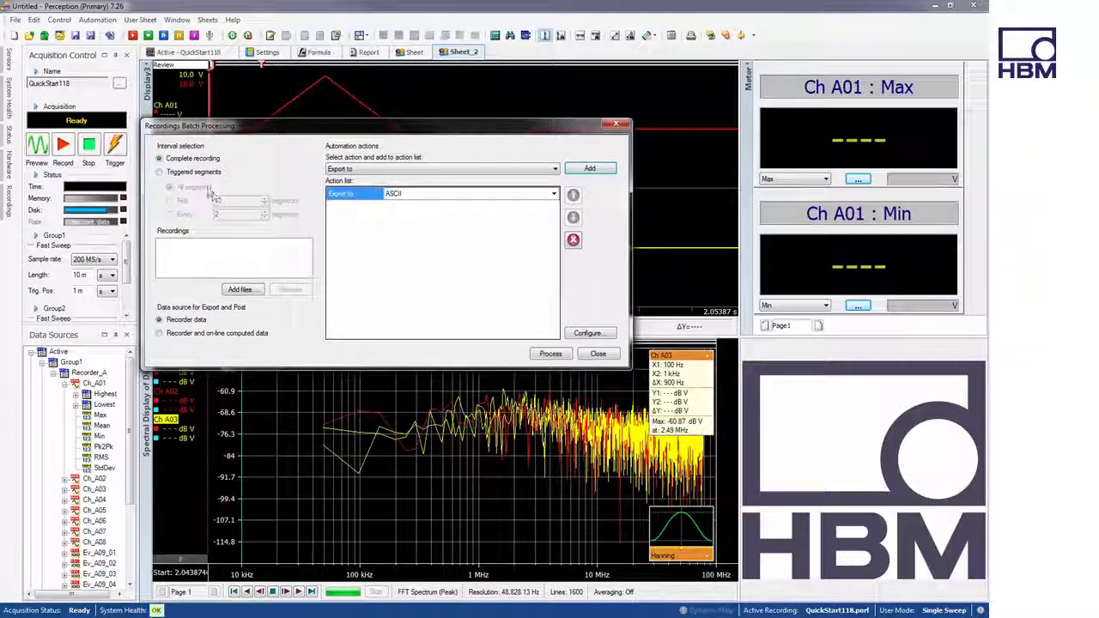
# Step: Add the QuickStart100–118 .pnrf recordings to the batch file list
pyautogui.click(239, 289)
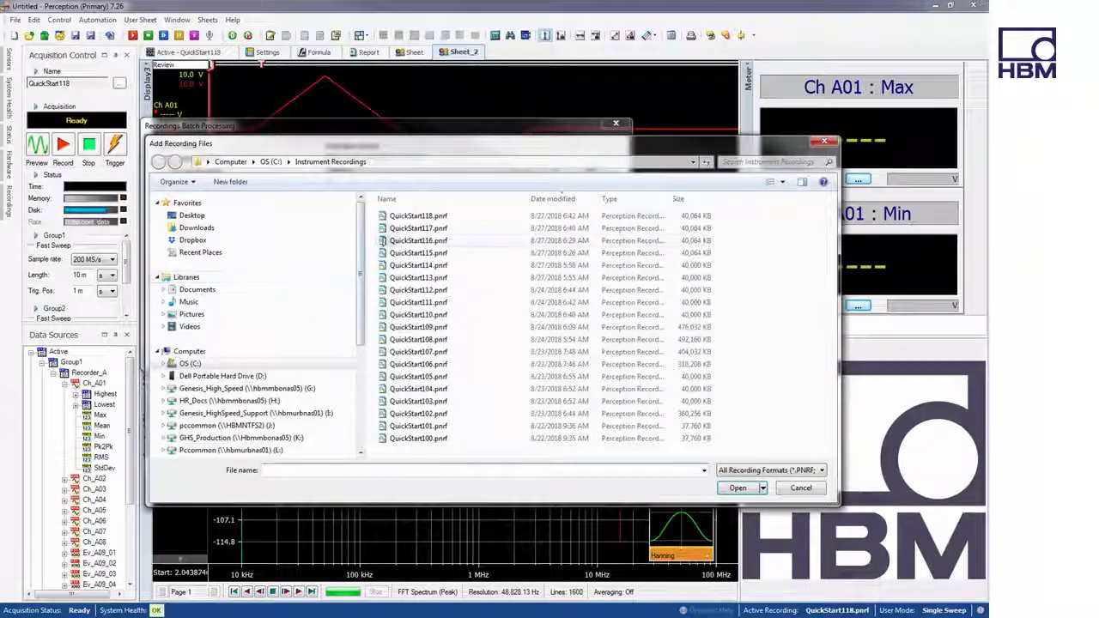
pyautogui.click(404, 217)
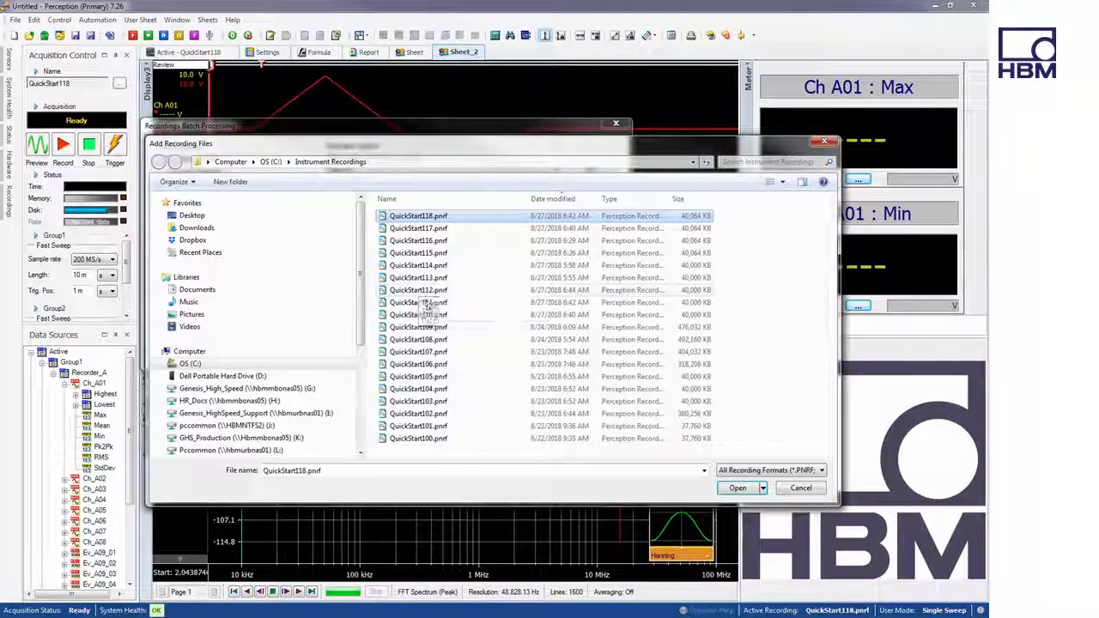
pyautogui.keyDown('shift'); pyautogui.click(418, 438); pyautogui.keyUp('shift')
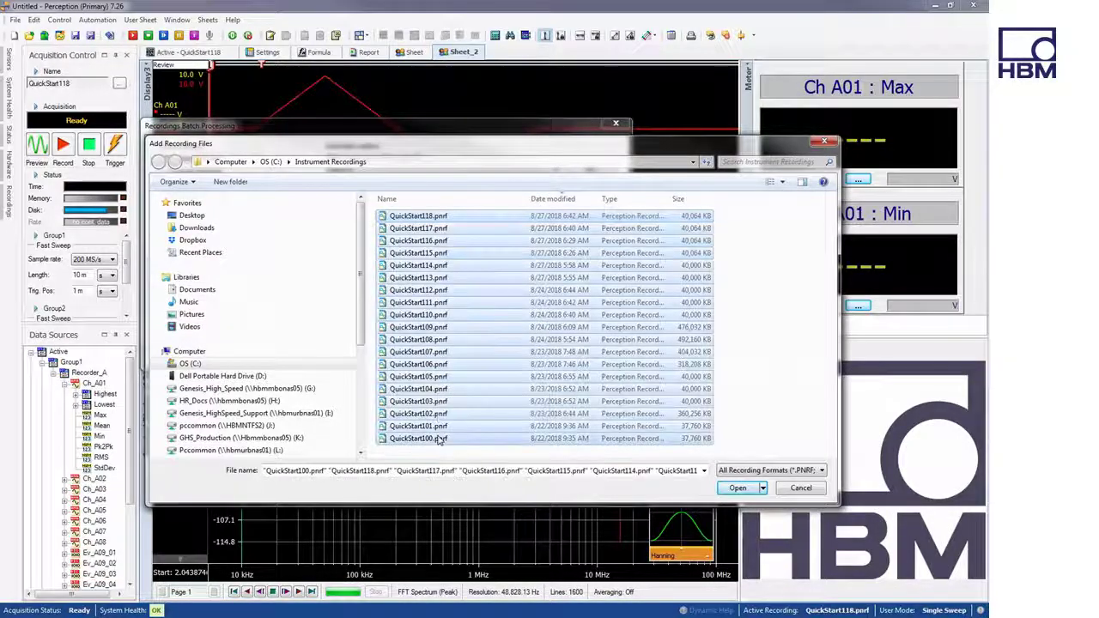
pyautogui.click(735, 488)
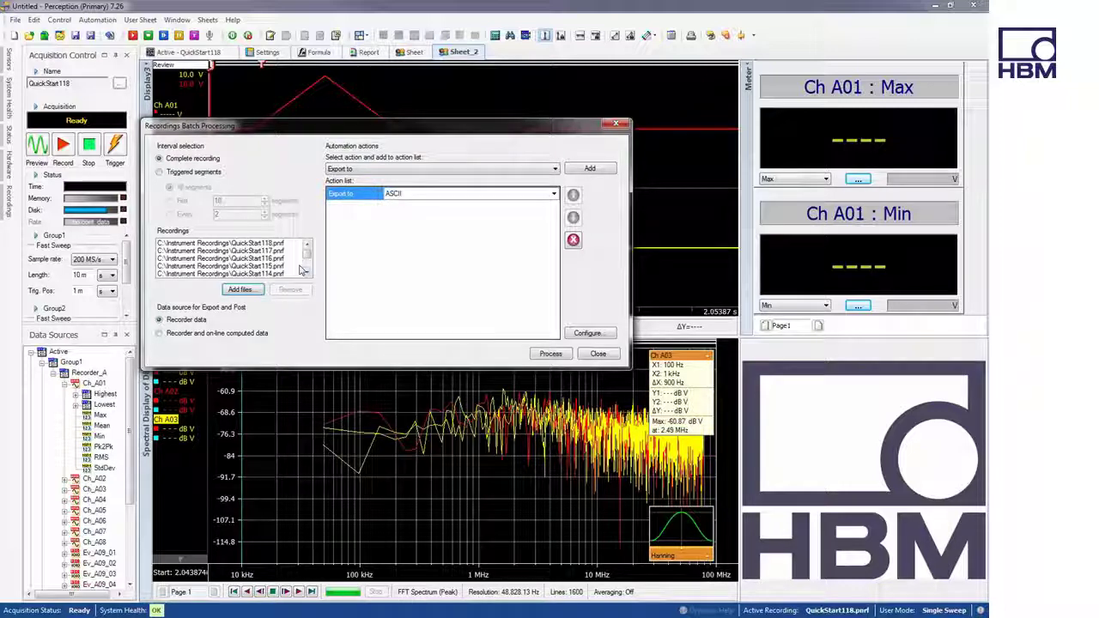